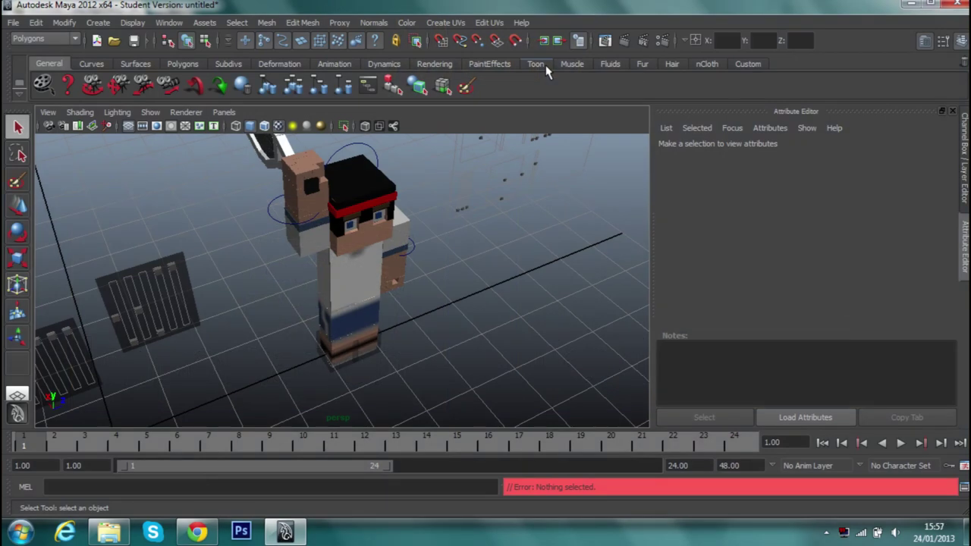
# - Orbit and zoom around the blocky racket-holding character, then bring the Importer-map-minecraft folder forward
pyautogui.moveTo(475, 229)
pyautogui.keyDown('alt'); pyautogui.mouseDown()
pyautogui.moveTo(371, 210)
pyautogui.moveTo(418, 282)
pyautogui.moveTo(520, 293)
pyautogui.moveTo(515, 310)
pyautogui.mouseUp(); pyautogui.keyUp('alt')
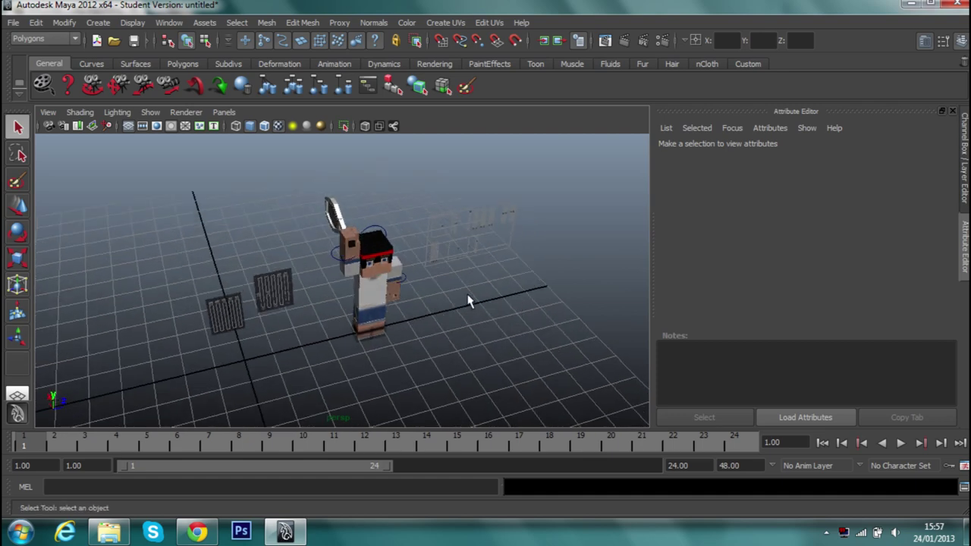
pyautogui.moveTo(438, 341)
pyautogui.keyDown('alt'); pyautogui.mouseDown()
pyautogui.moveTo(462, 332)
pyautogui.moveTo(380, 319)
pyautogui.mouseUp(); pyautogui.keyUp('alt')
pyautogui.scroll(3, 461, 333)
pyautogui.scroll(-3, 460, 333)
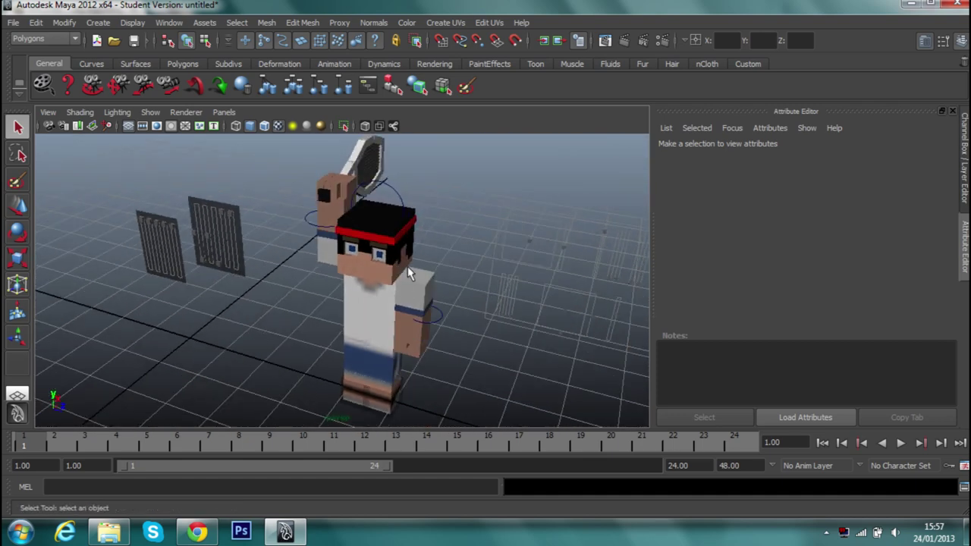
pyautogui.scroll(-5, 414, 262)
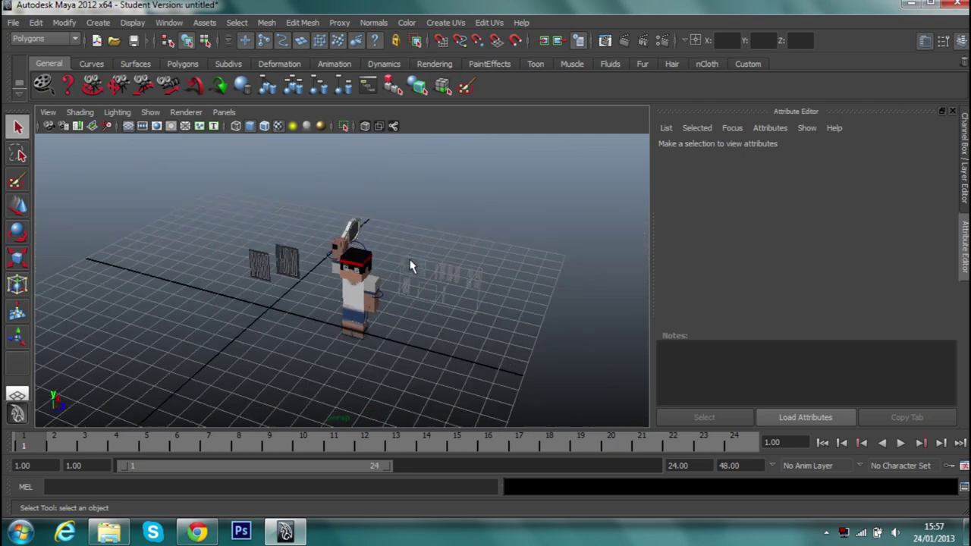
pyautogui.moveTo(409, 265)
pyautogui.keyDown('alt'); pyautogui.mouseDown()
pyautogui.moveTo(505, 265)
pyautogui.moveTo(461, 291)
pyautogui.moveTo(287, 299)
pyautogui.mouseUp(); pyautogui.keyUp('alt')
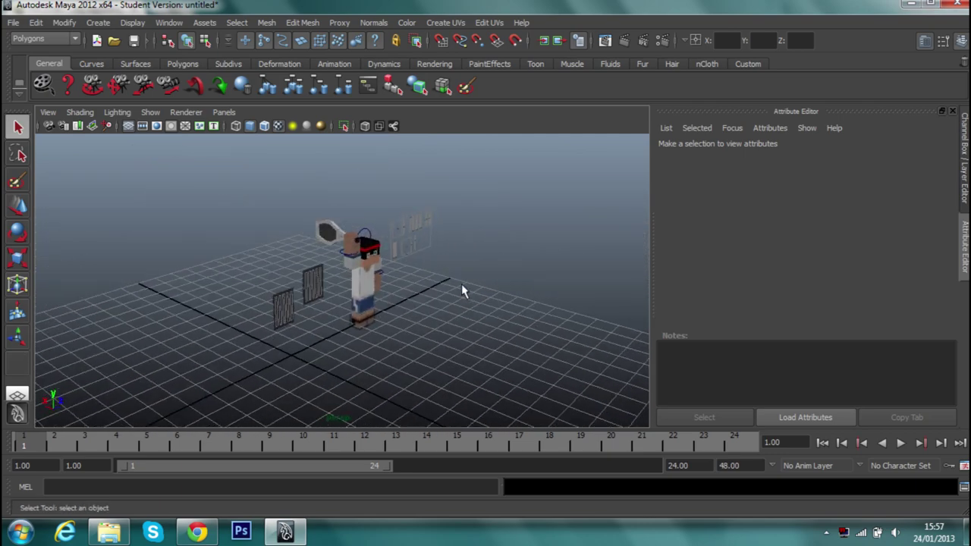
pyautogui.scroll(5, 461, 291)
pyautogui.scroll(-3, 445, 293)
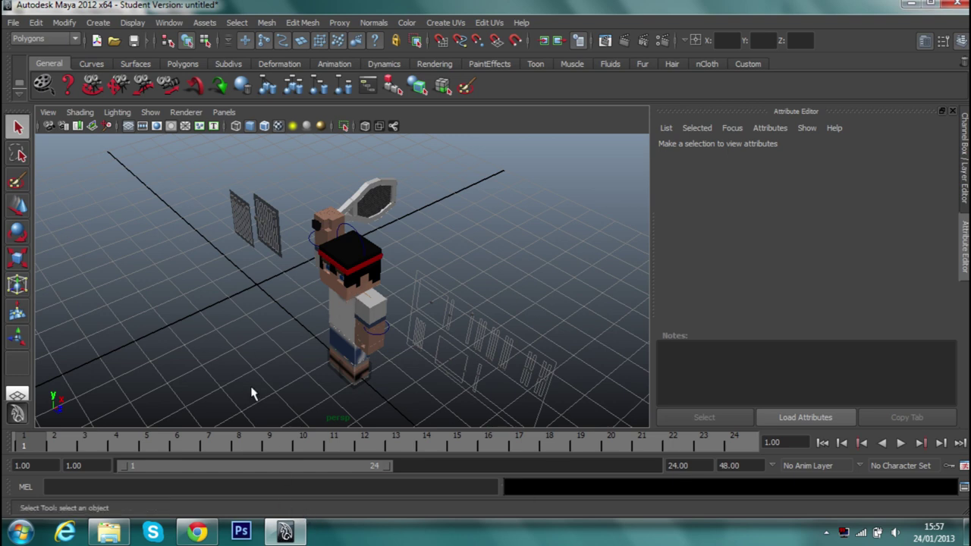
pyautogui.click(108, 532)
# - Download jMc2Obj-dev_r271M.jar from the jmc2obj.net downloads page and keep the file
pyautogui.click(160, 156)
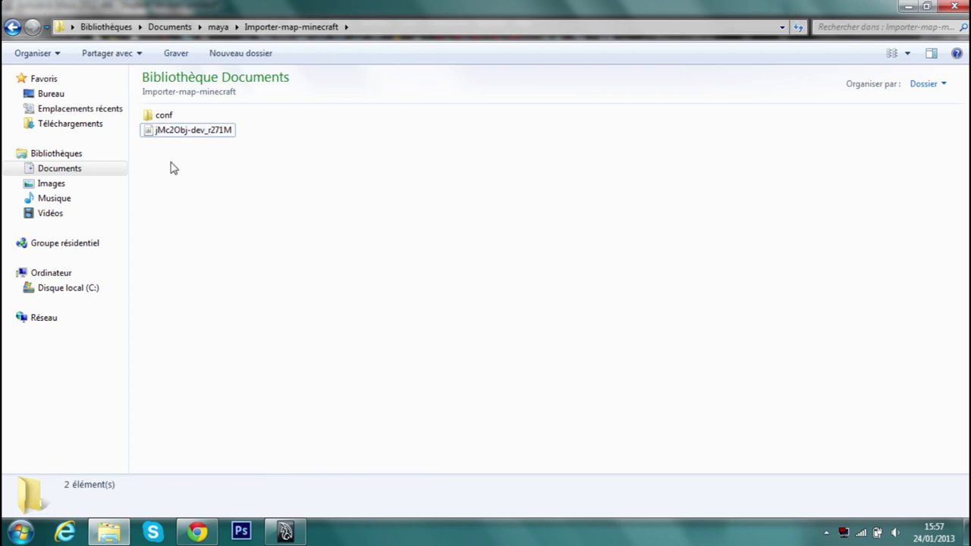
pyautogui.click(197, 532)
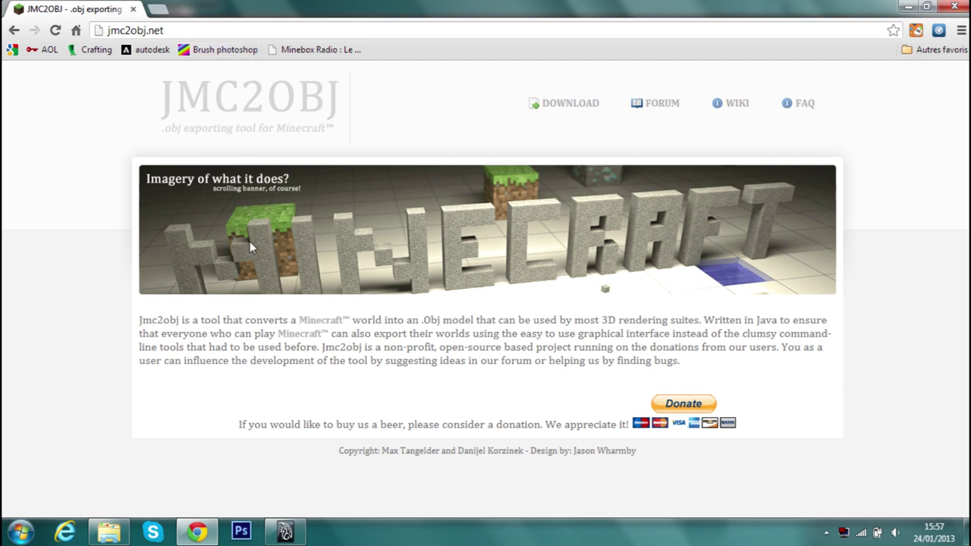
pyautogui.click(548, 104)
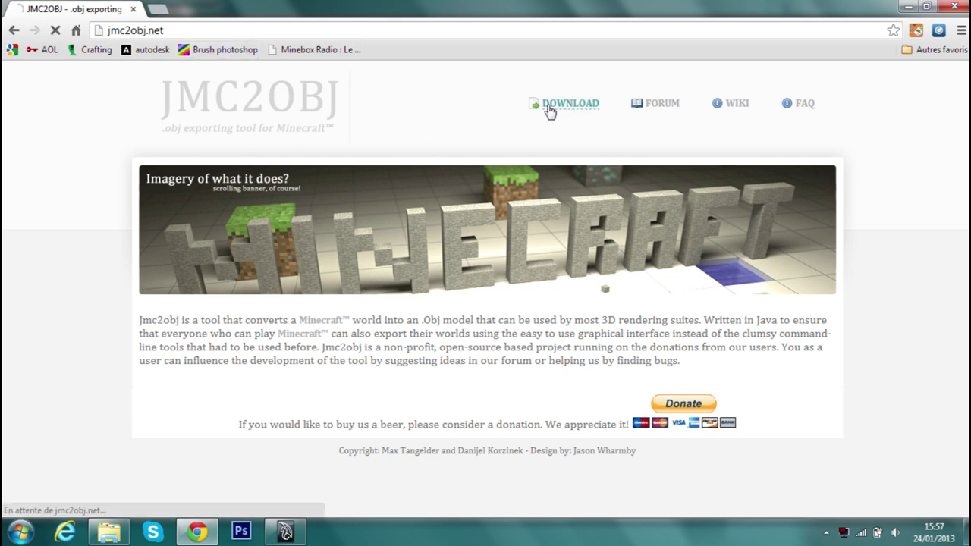
pyautogui.scroll(-1, 507, 327)
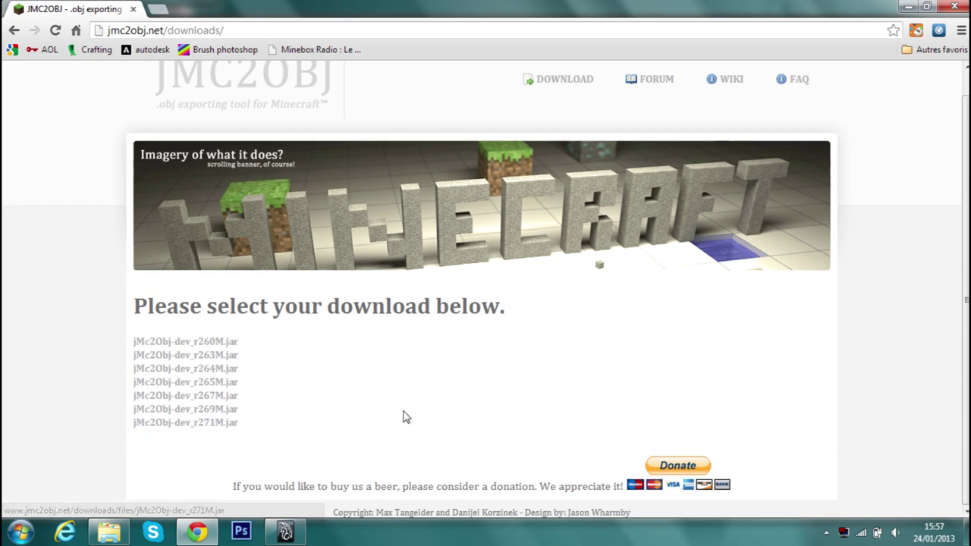
pyautogui.click(183, 428)
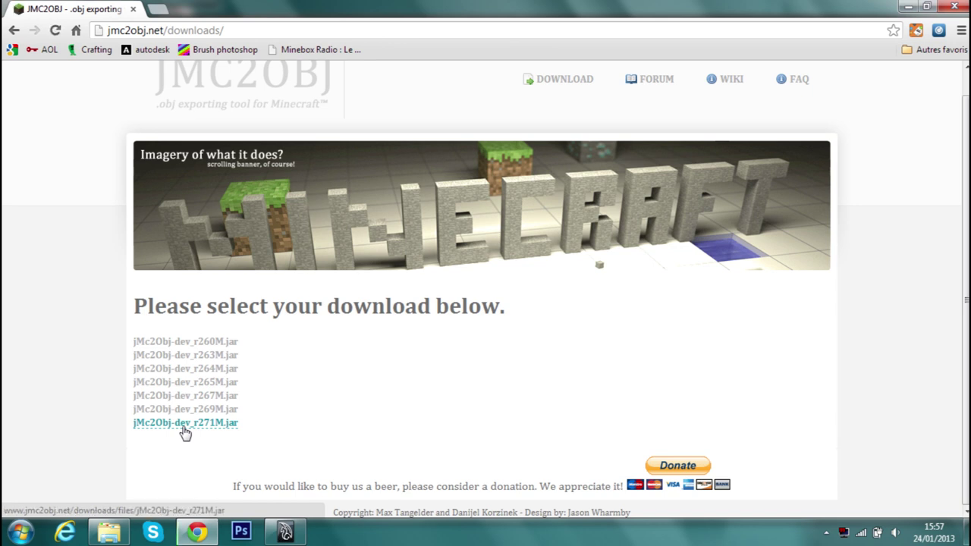
pyautogui.click(307, 503)
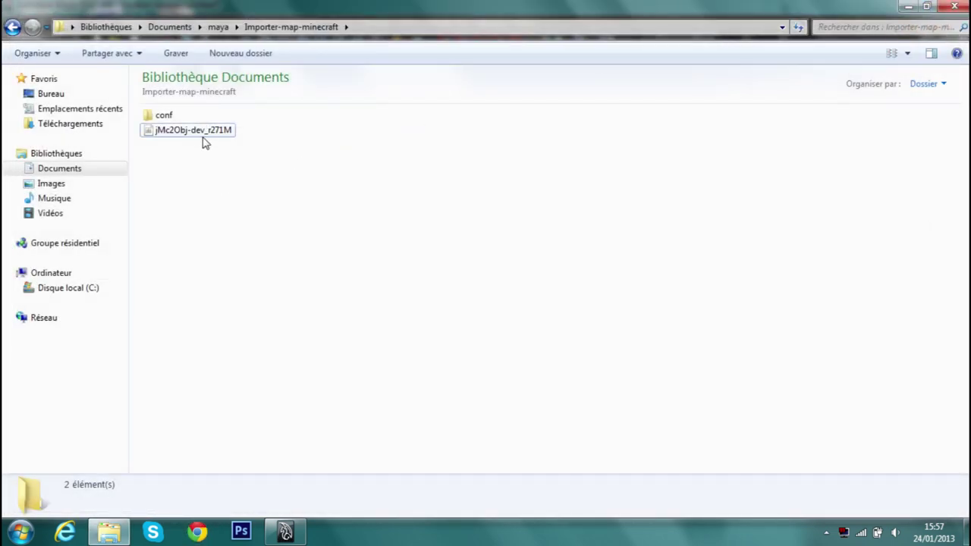
# - Run jMc2Obj-dev_r271M from the Importer-map-minecraft folder, then tidy the folder window and selection
pyautogui.doubleClick(204, 135)
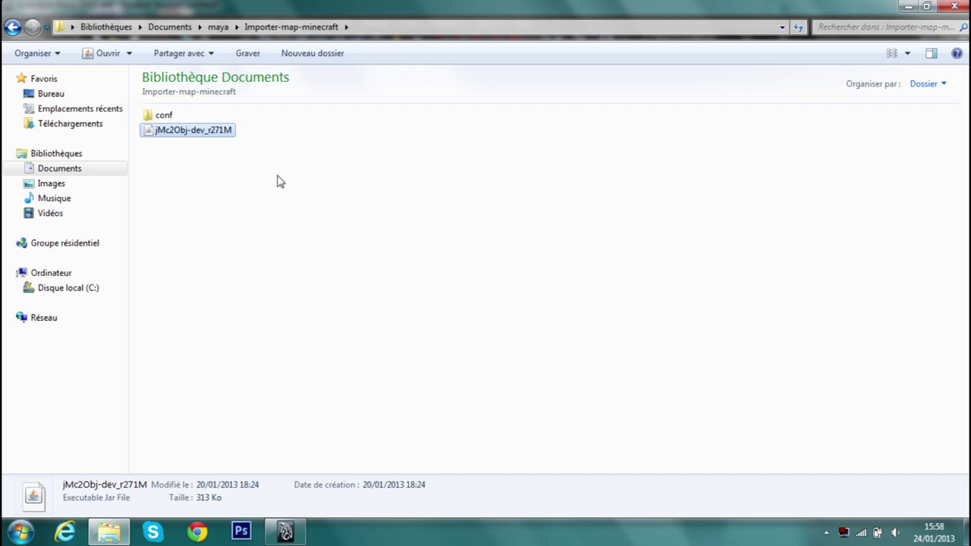
pyautogui.click(206, 163)
pyautogui.moveTo(841, 9)
pyautogui.mouseDown()
pyautogui.moveTo(535, 131)
pyautogui.moveTo(546, 74)
pyautogui.mouseUp()
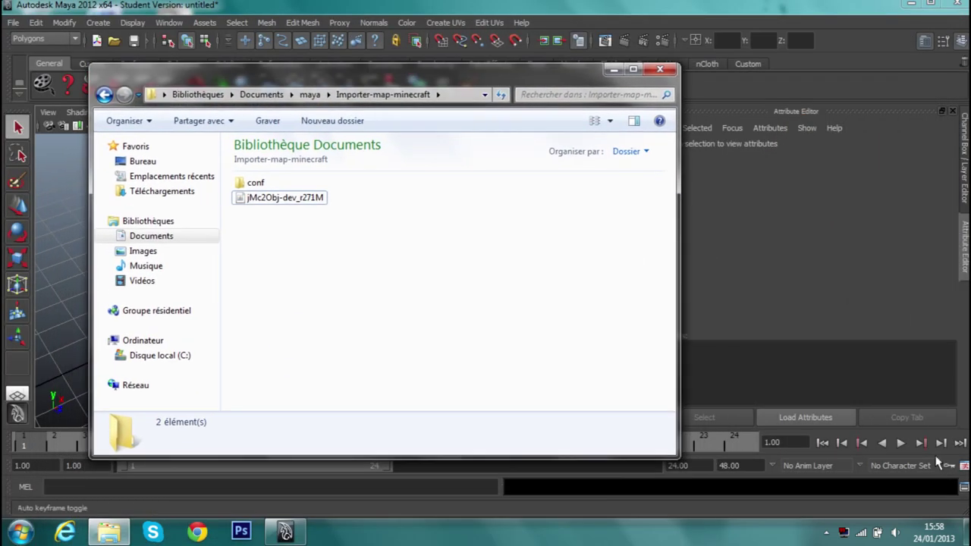
pyautogui.click(635, 67)
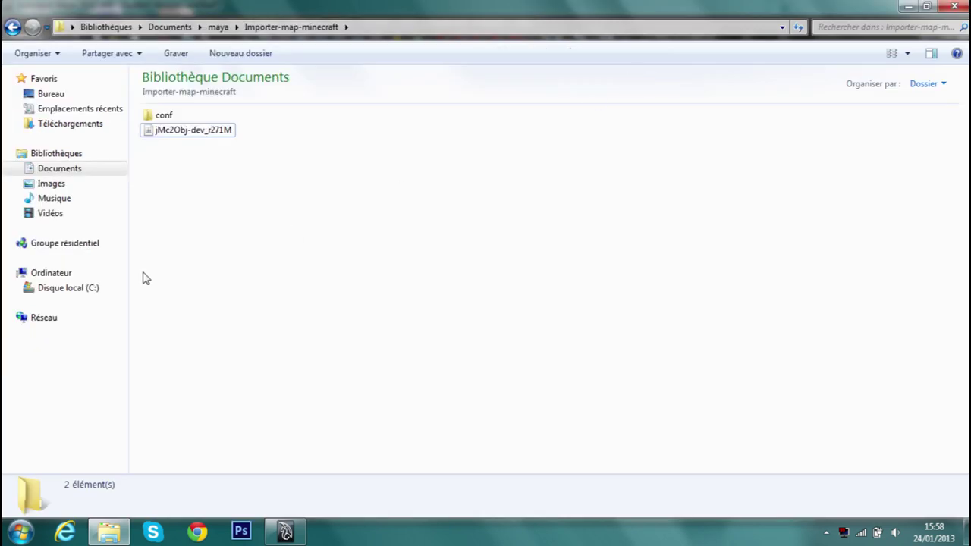
pyautogui.click(181, 133)
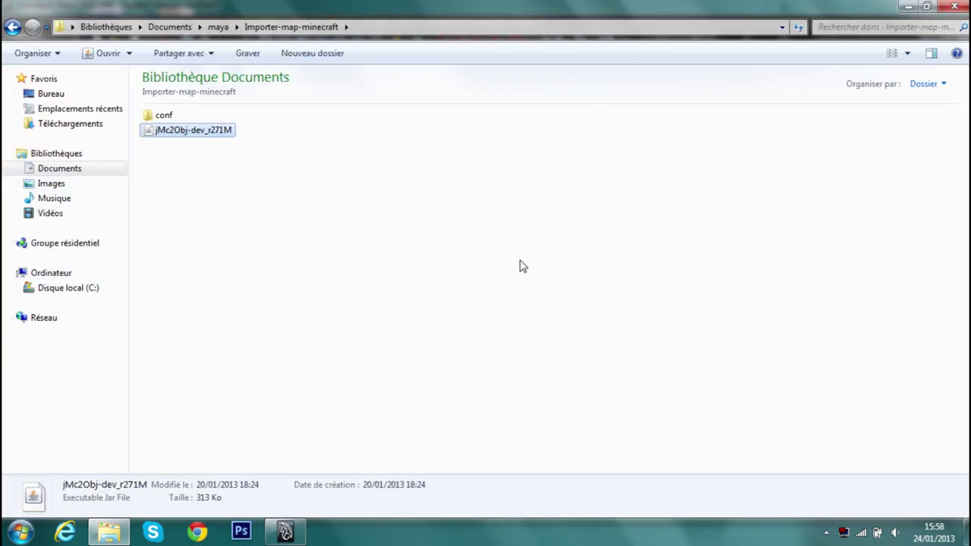
pyautogui.moveTo(329, 257); pyautogui.dragTo(228, 170)
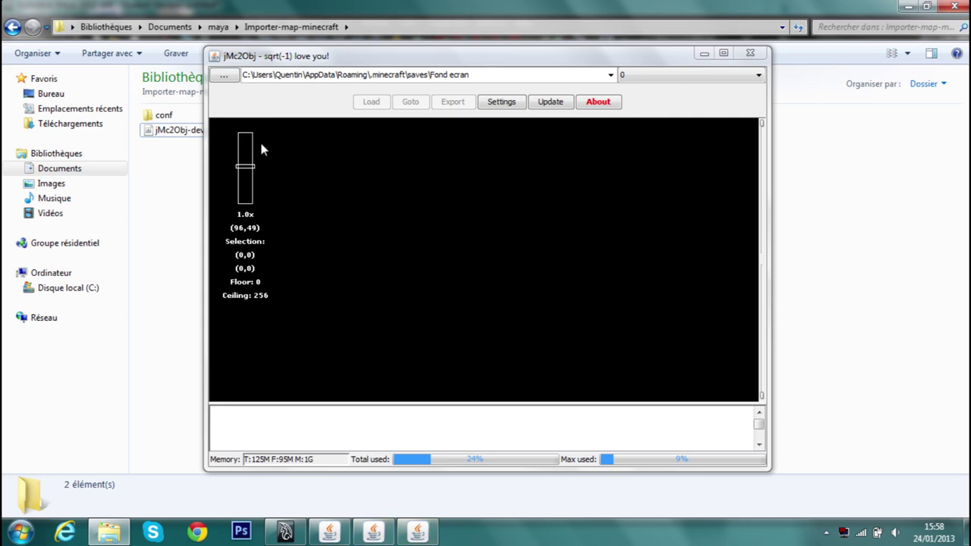
# - Close the two duplicate jMc2Obj windows and bring the remaining one back up
pyautogui.click(747, 53)
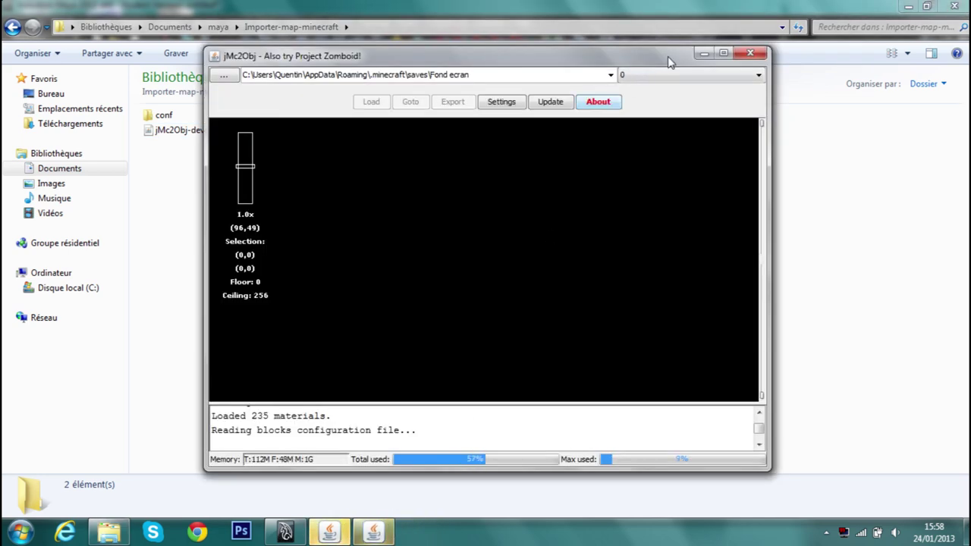
pyautogui.click(751, 54)
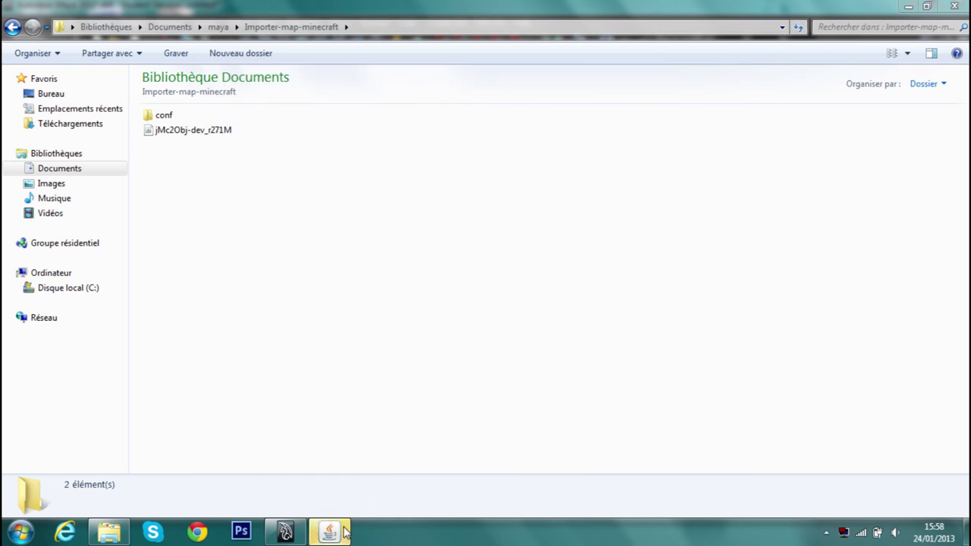
pyautogui.click(346, 532)
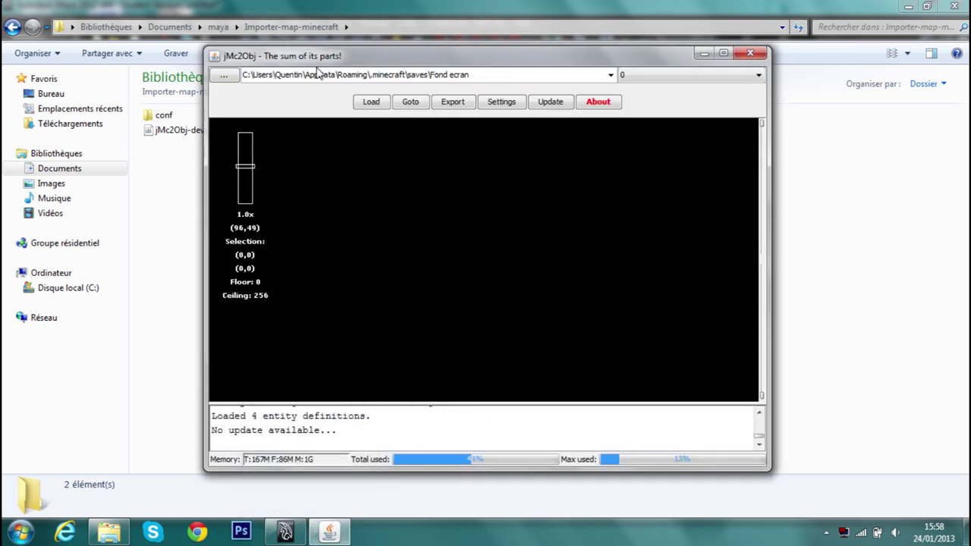
# - Check the world dropdown and the saves-folder chooser, cancelling it, then reopen the world list
pyautogui.click(611, 75)
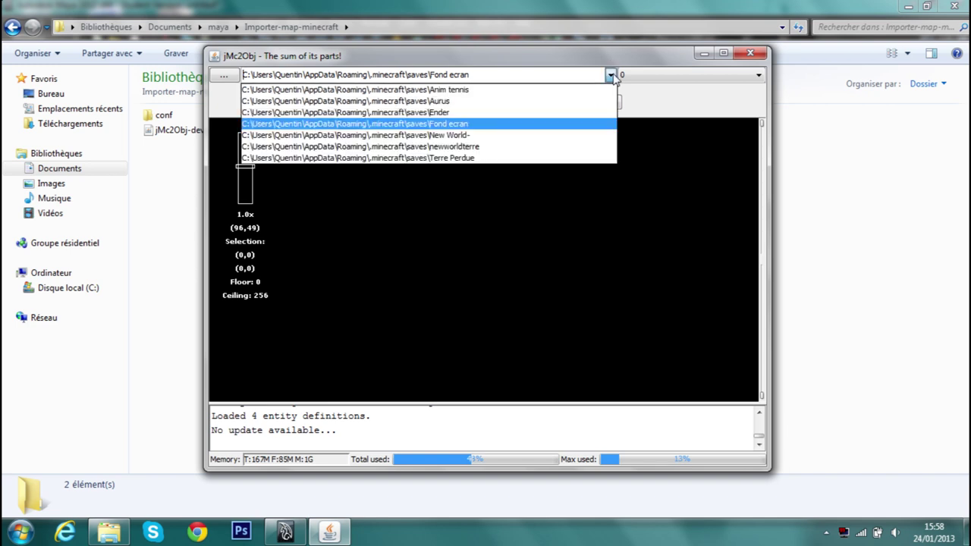
pyautogui.click(611, 75)
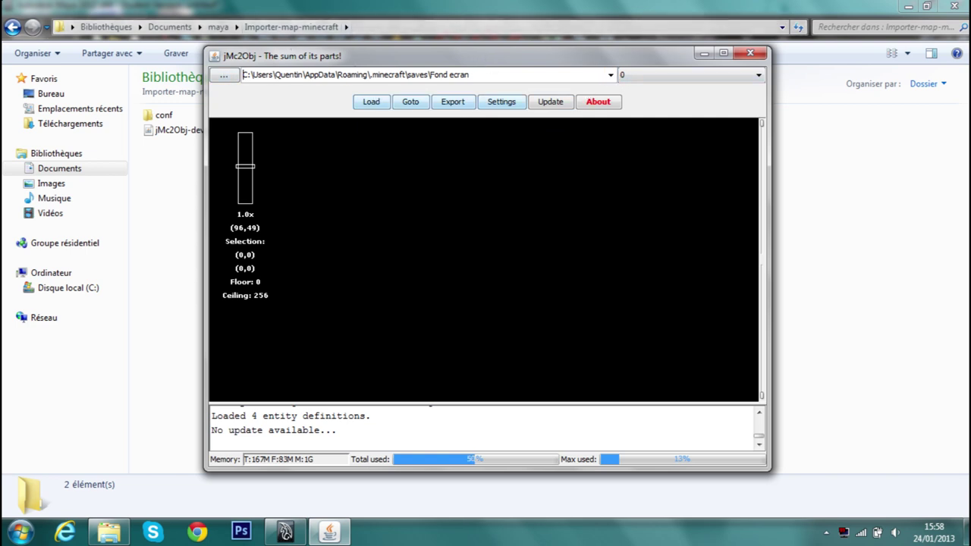
pyautogui.click(231, 81)
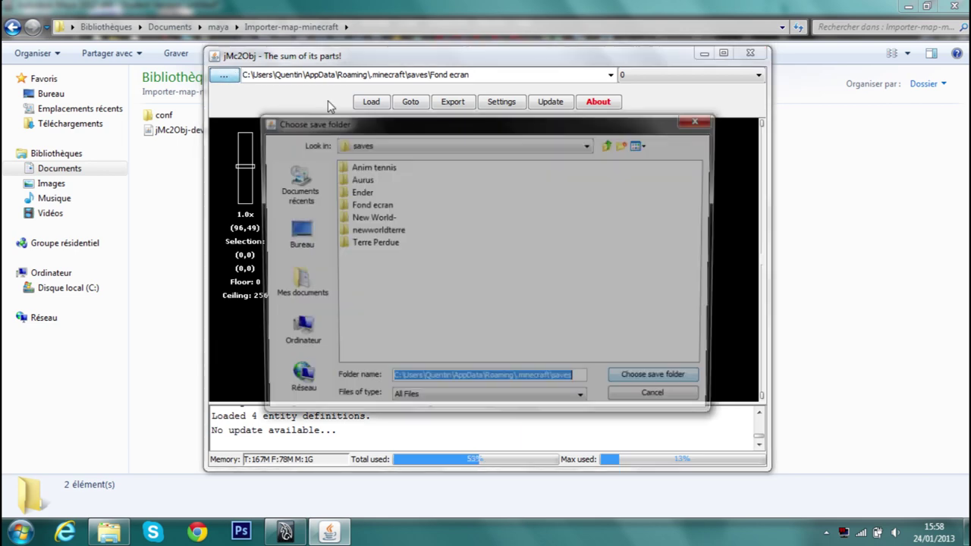
pyautogui.moveTo(394, 132); pyautogui.dragTo(345, 115)
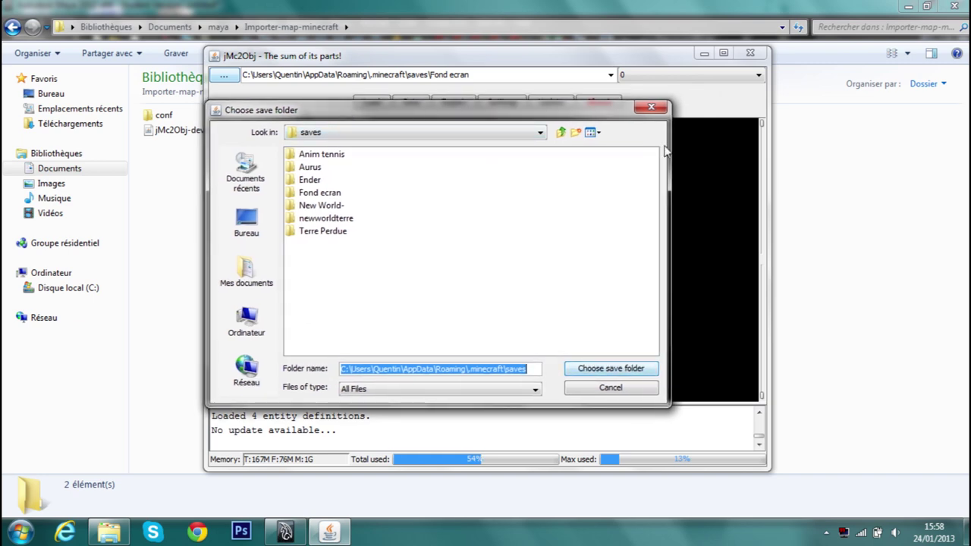
pyautogui.click(652, 109)
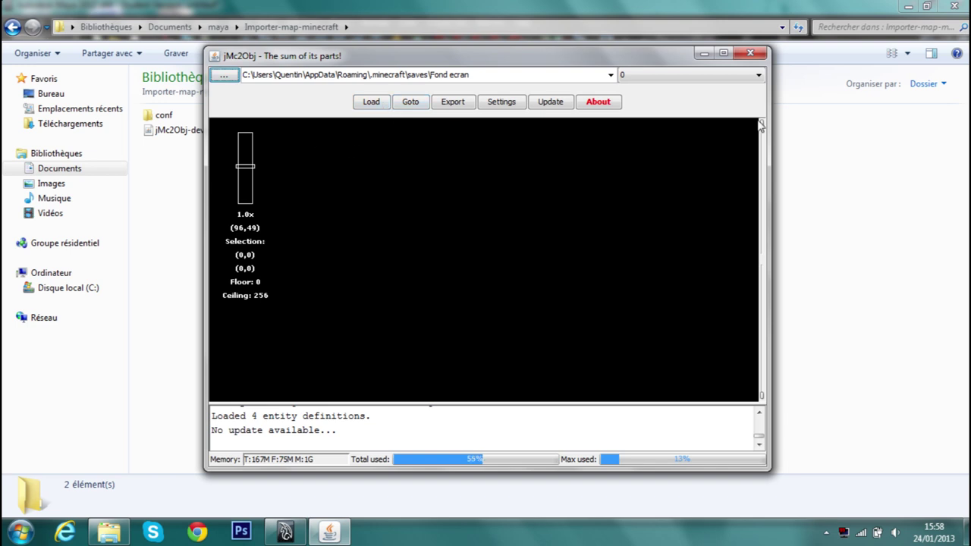
pyautogui.click(612, 75)
# - Load the Anim tennis world and mark the export area from (103,-422) to (227,-322)
pyautogui.click(522, 98)
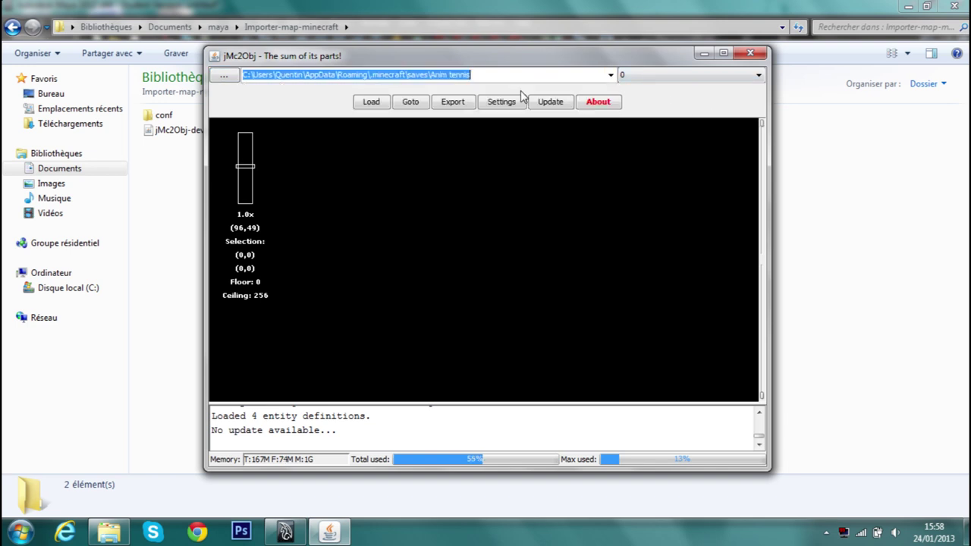
pyautogui.click(371, 102)
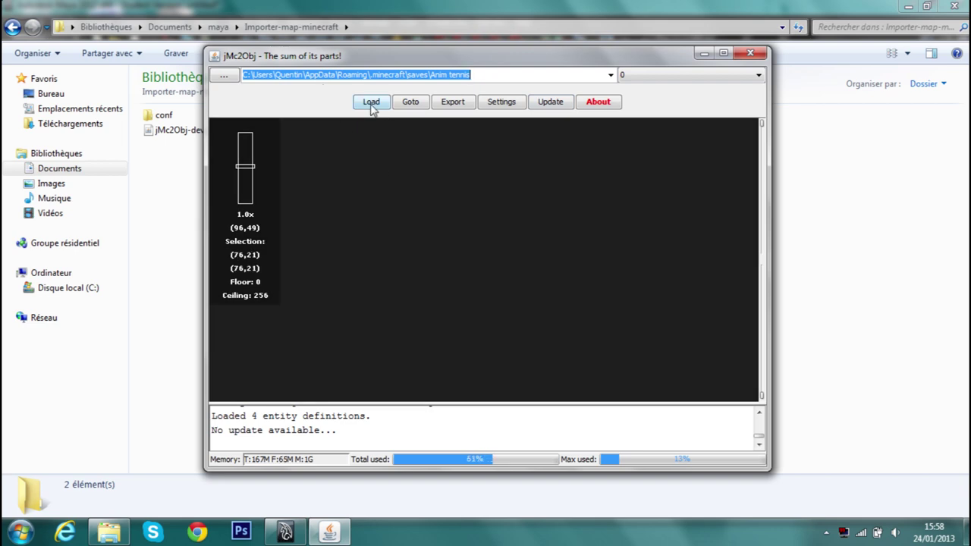
pyautogui.click(372, 105)
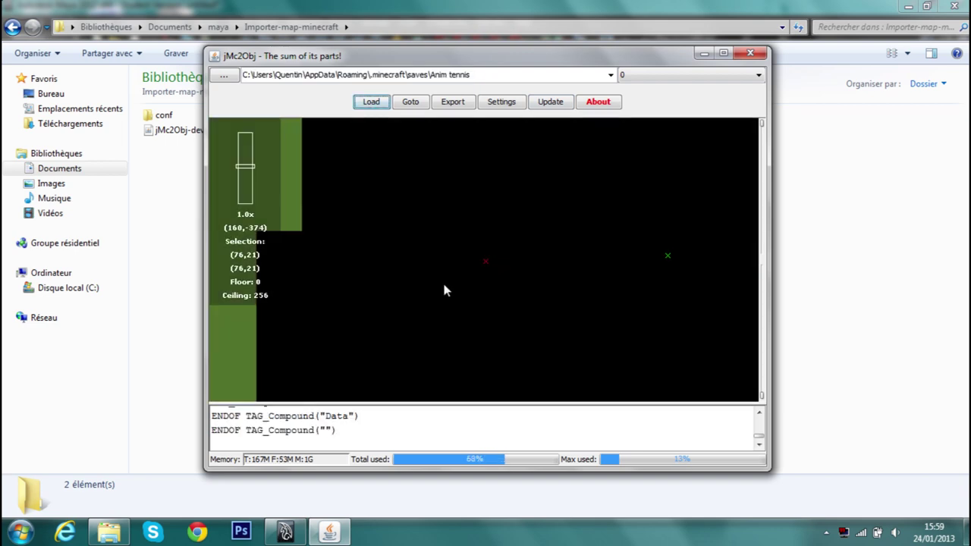
pyautogui.scroll(3, 509, 285)
pyautogui.scroll(-2, 516, 283)
pyautogui.scroll(-1, 516, 283)
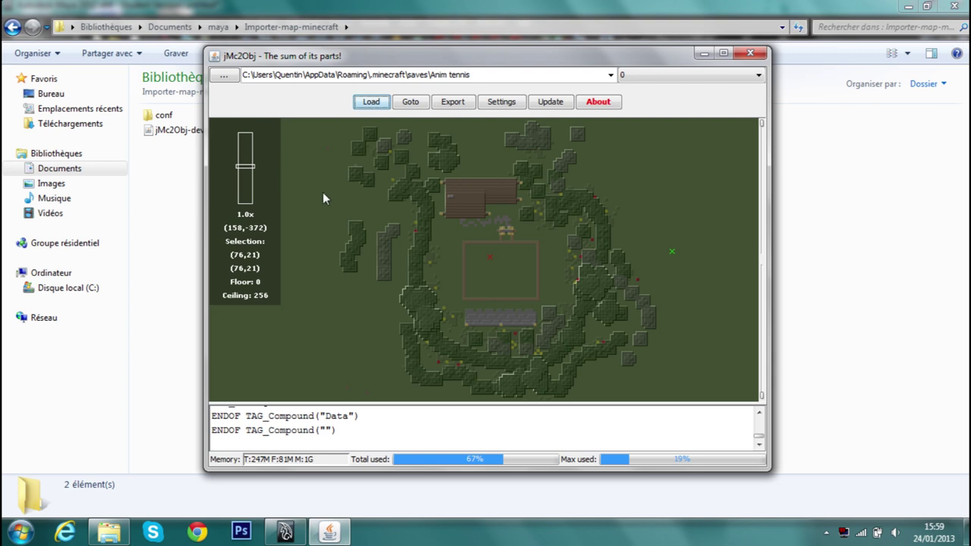
pyautogui.moveTo(326, 119); pyautogui.dragTo(677, 395)
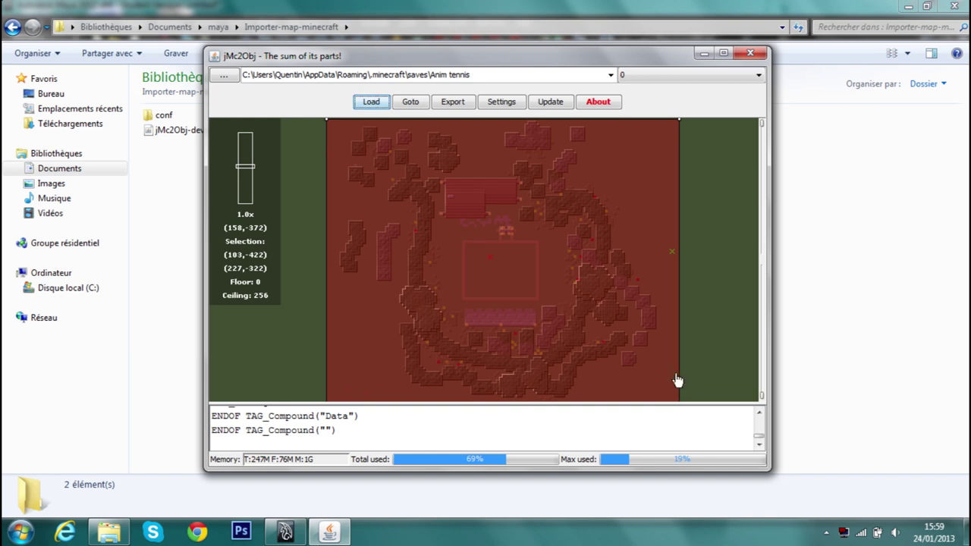
# - Zoom the Anim tennis map to 1.0x and pan to centre the selected area
pyautogui.scroll(-1, 447, 310)
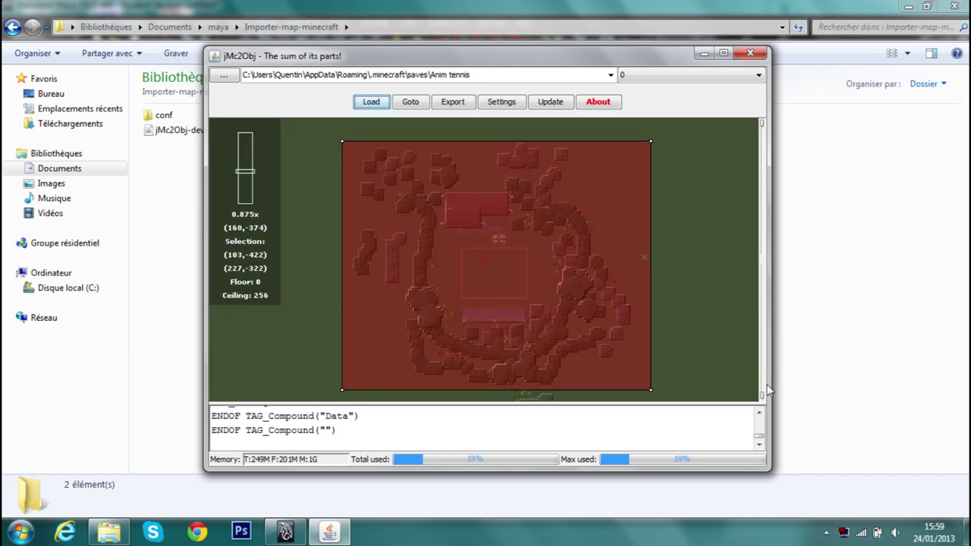
pyautogui.moveTo(761, 395)
pyautogui.mouseDown()
pyautogui.moveTo(762, 350)
pyautogui.moveTo(765, 377)
pyautogui.mouseUp()
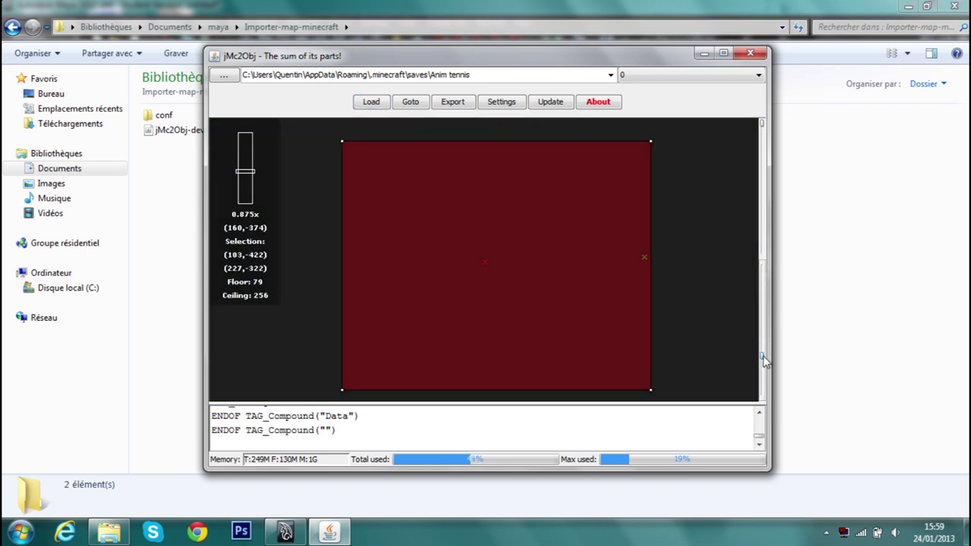
pyautogui.moveTo(764, 377); pyautogui.dragTo(770, 387)
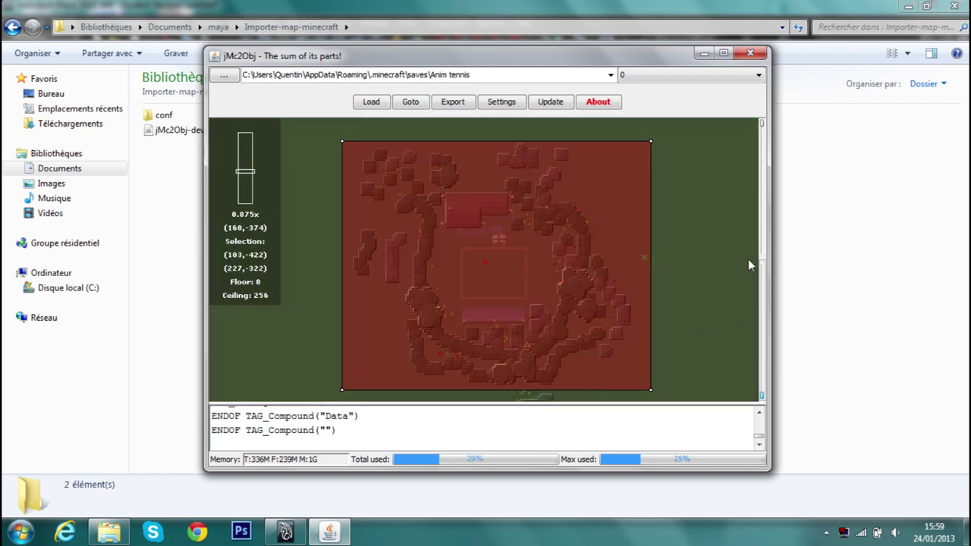
pyautogui.moveTo(763, 126)
pyautogui.mouseDown()
pyautogui.moveTo(764, 180)
pyautogui.moveTo(763, 126)
pyautogui.mouseUp()
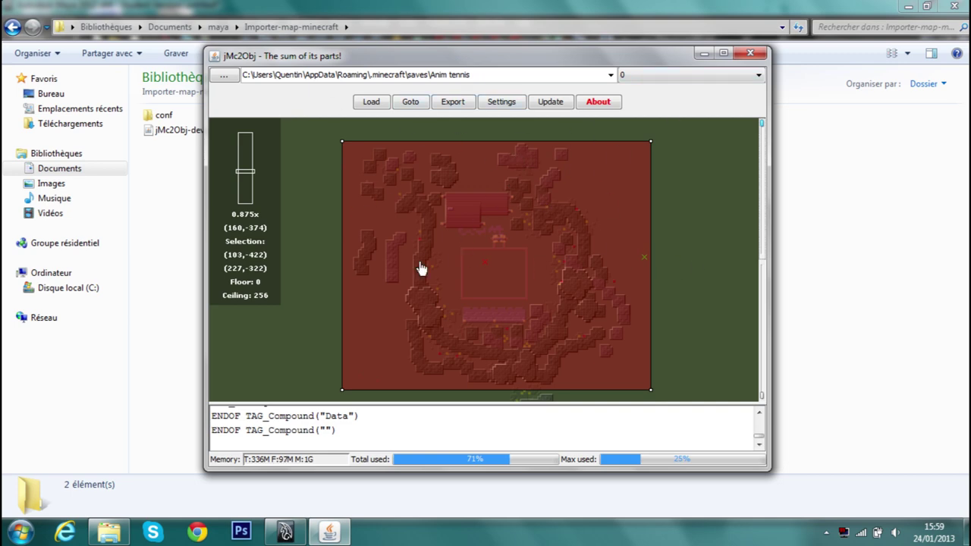
pyautogui.scroll(1, 551, 206)
pyautogui.moveTo(655, 277)
pyautogui.mouseDown()
pyautogui.moveTo(676, 238)
pyautogui.moveTo(689, 238)
pyautogui.mouseUp()
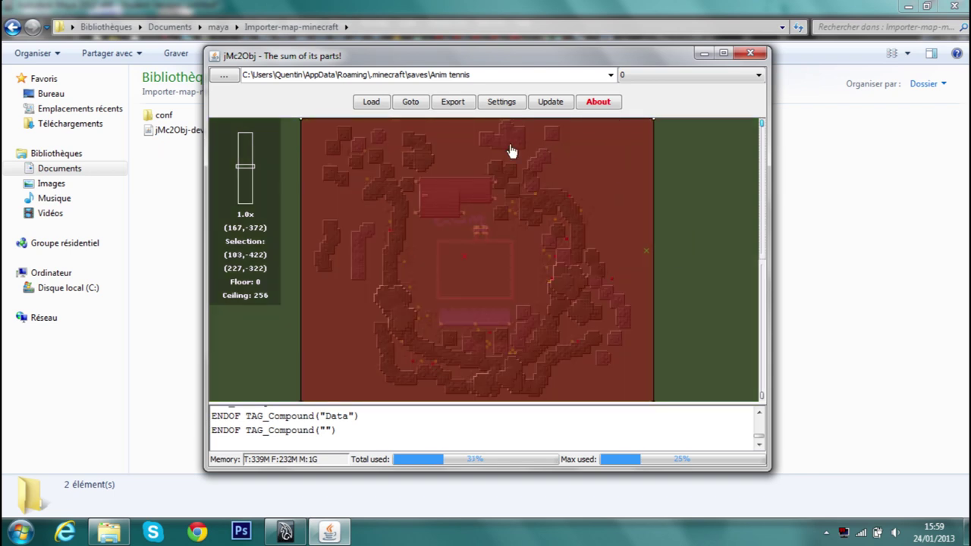
pyautogui.click(459, 105)
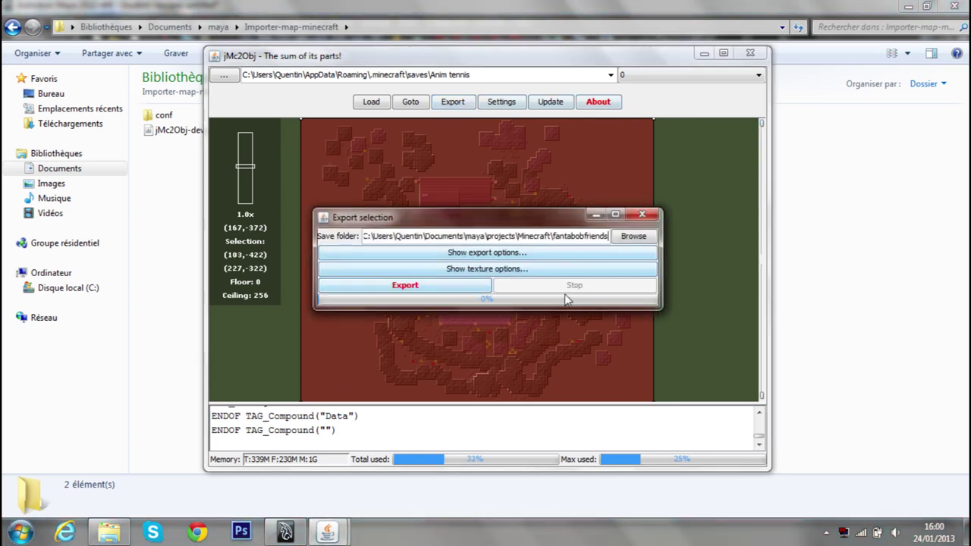
# - Export the Minecraft textures at 1x pre-scale into the fantabobfriends/tex folder
pyautogui.moveTo(490, 225); pyautogui.dragTo(498, 91)
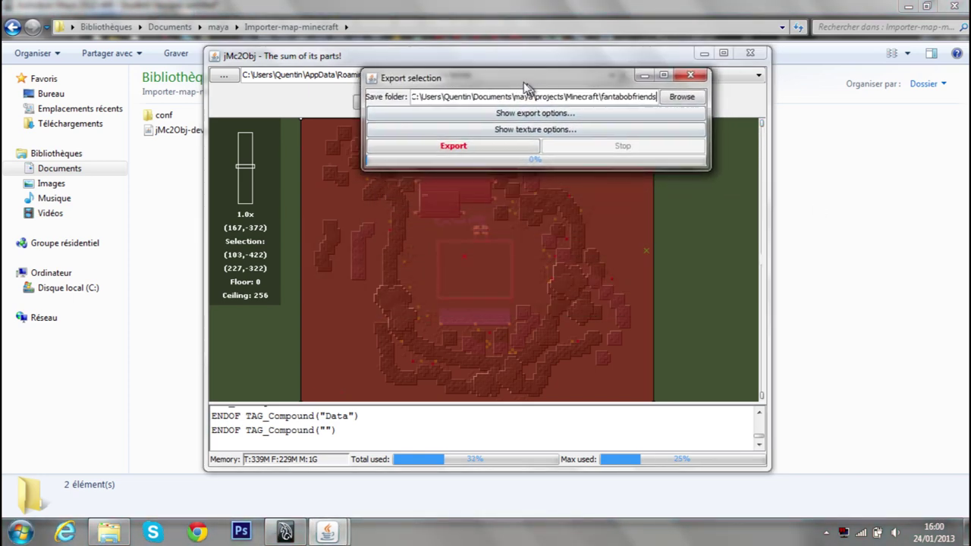
pyautogui.click(517, 141)
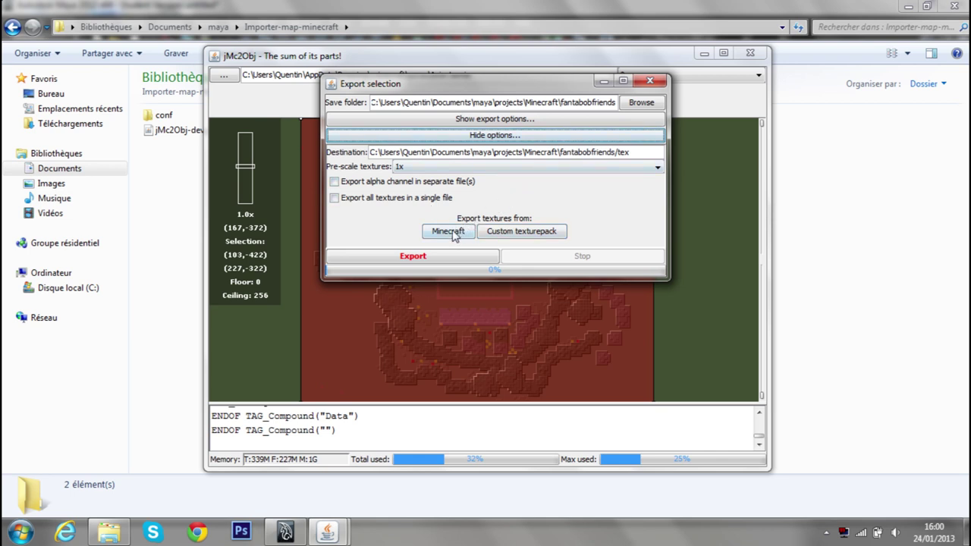
pyautogui.click(504, 136)
pyautogui.click(501, 137)
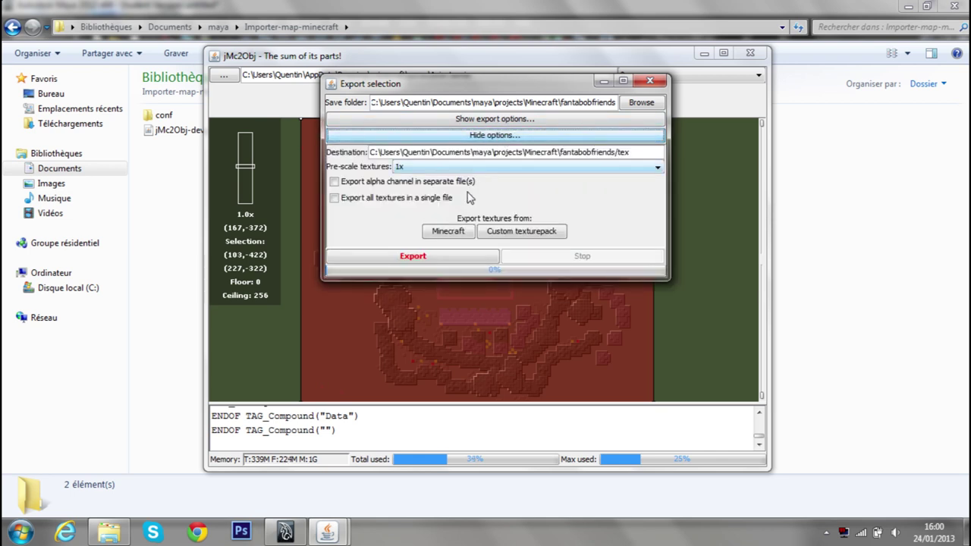
pyautogui.click(455, 237)
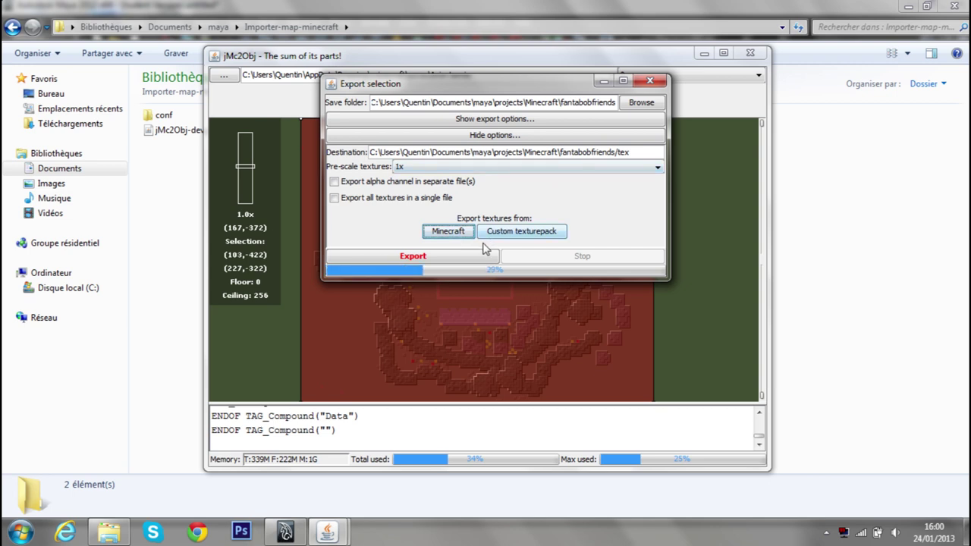
pyautogui.click(513, 122)
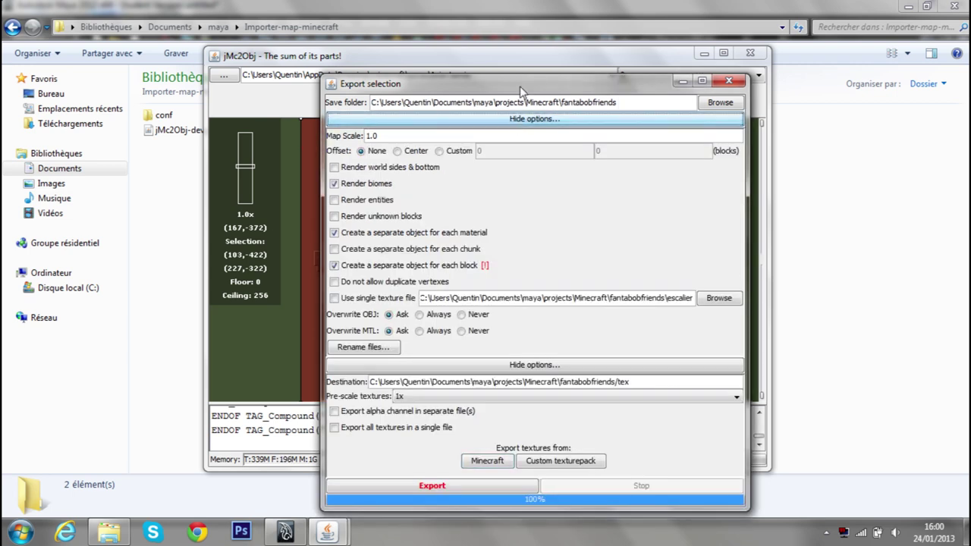
# - Turn on separate objects for each material and each chunk, leaving each block off
pyautogui.moveTo(520, 87); pyautogui.dragTo(520, 22)
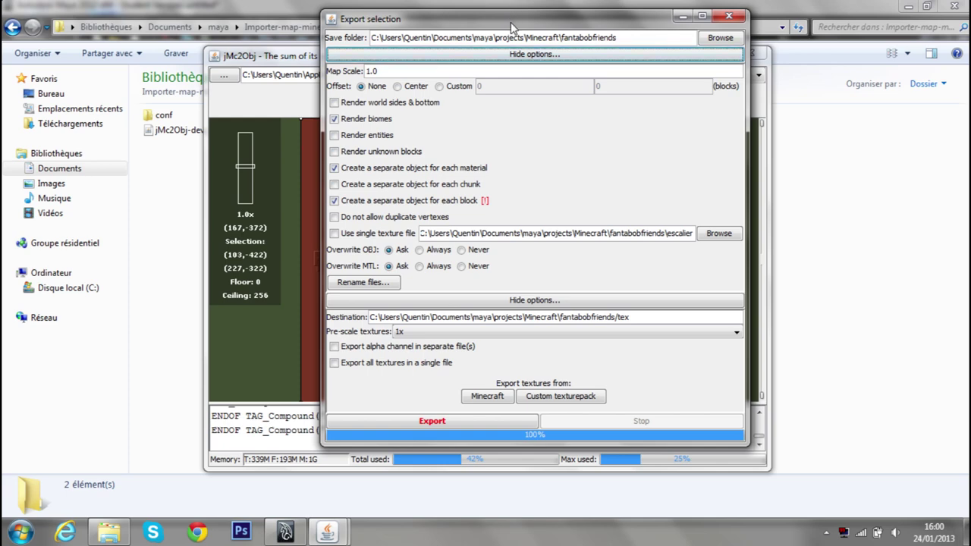
pyautogui.moveTo(510, 23); pyautogui.dragTo(475, 28)
pyautogui.click(430, 61)
pyautogui.click(432, 62)
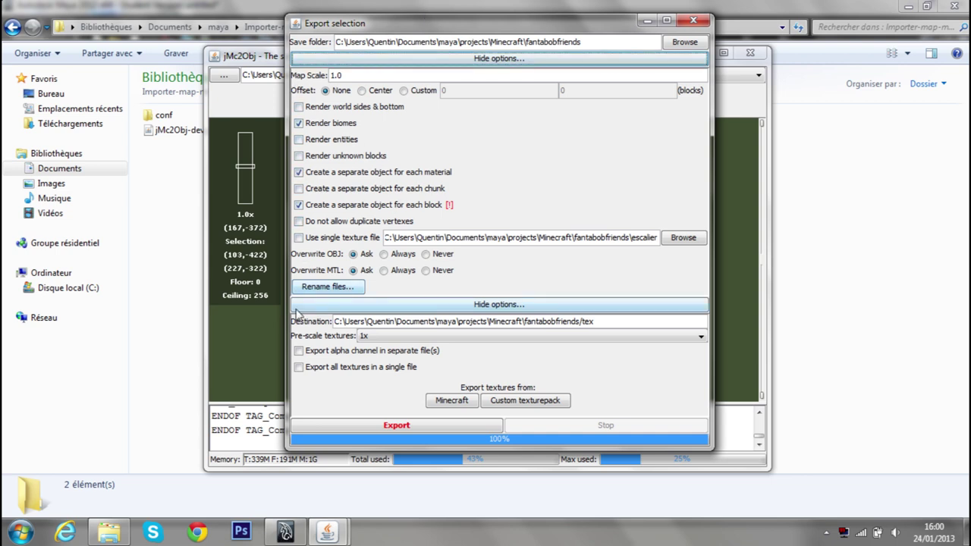
pyautogui.click(299, 204)
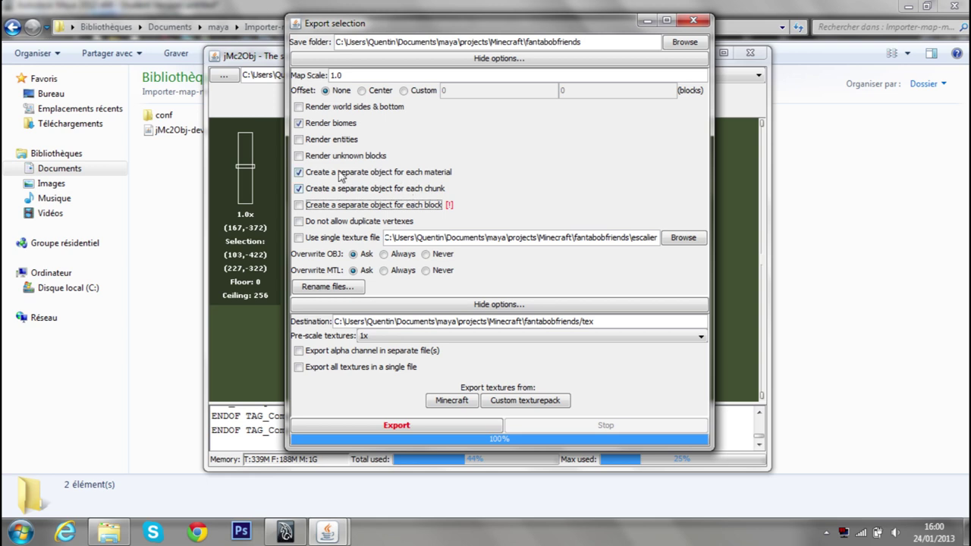
pyautogui.click(299, 189)
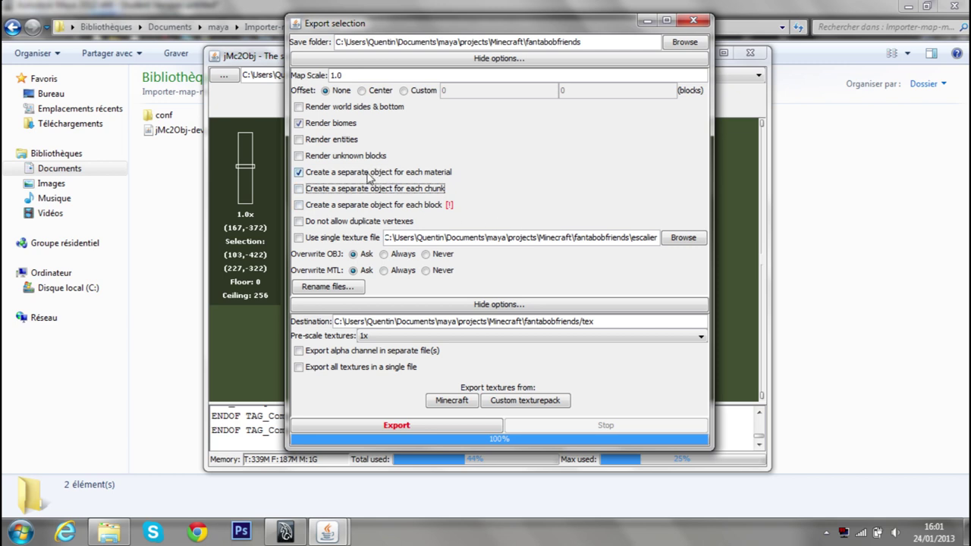
pyautogui.click(337, 211)
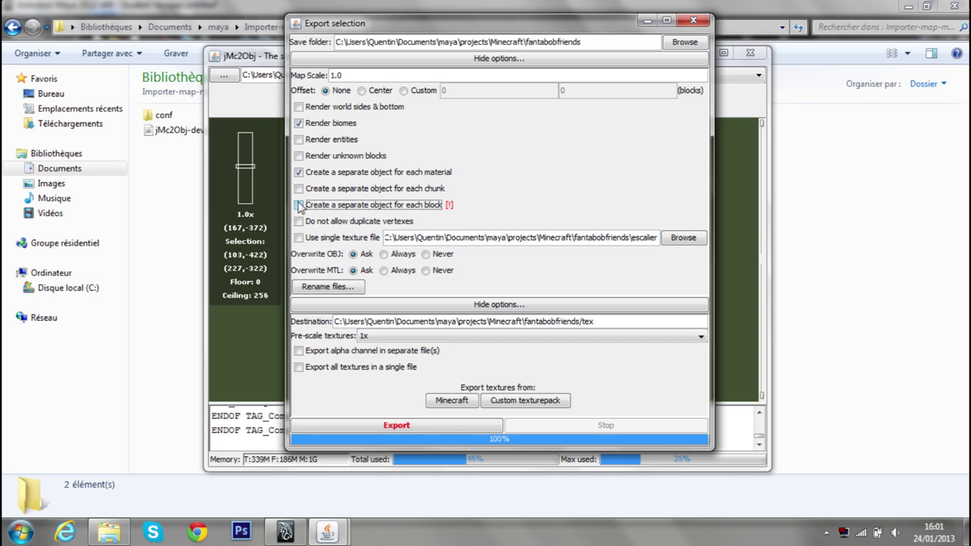
pyautogui.click(305, 191)
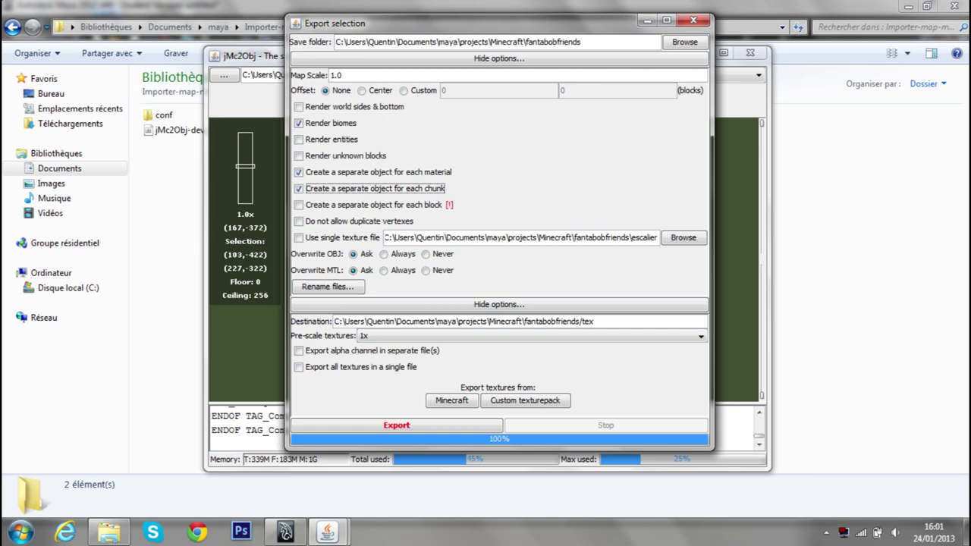
# - Reposition the export dialog and maximize it to fill the screen
pyautogui.moveTo(333, 26)
pyautogui.mouseDown()
pyautogui.moveTo(331, 47)
pyautogui.moveTo(256, 59)
pyautogui.mouseUp()
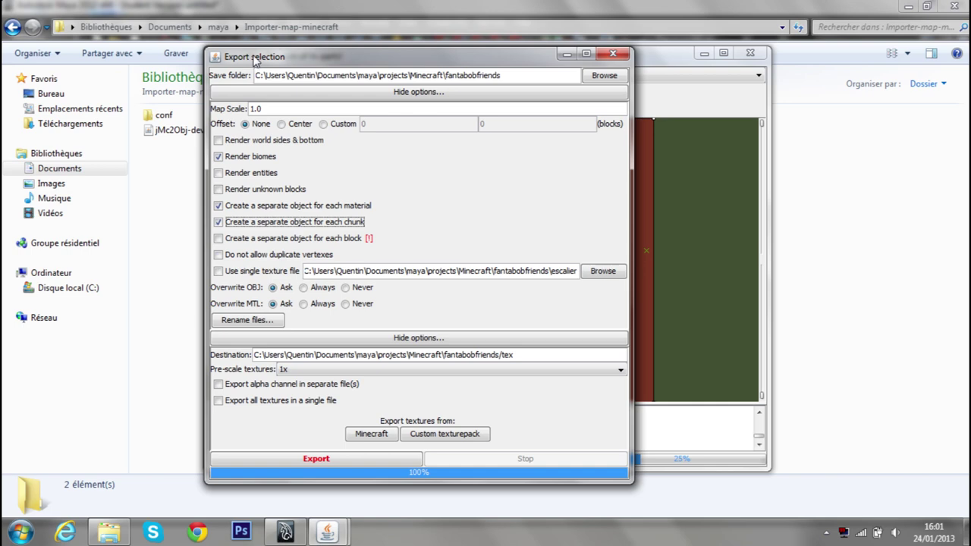
pyautogui.moveTo(236, 59); pyautogui.dragTo(323, 63)
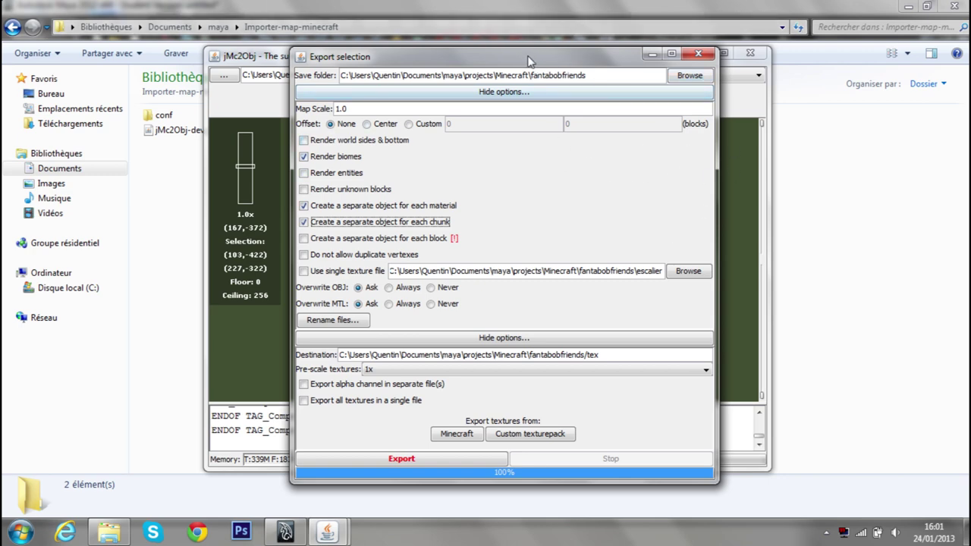
pyautogui.moveTo(519, 63); pyautogui.dragTo(504, 6)
pyautogui.doubleClick(504, 6)
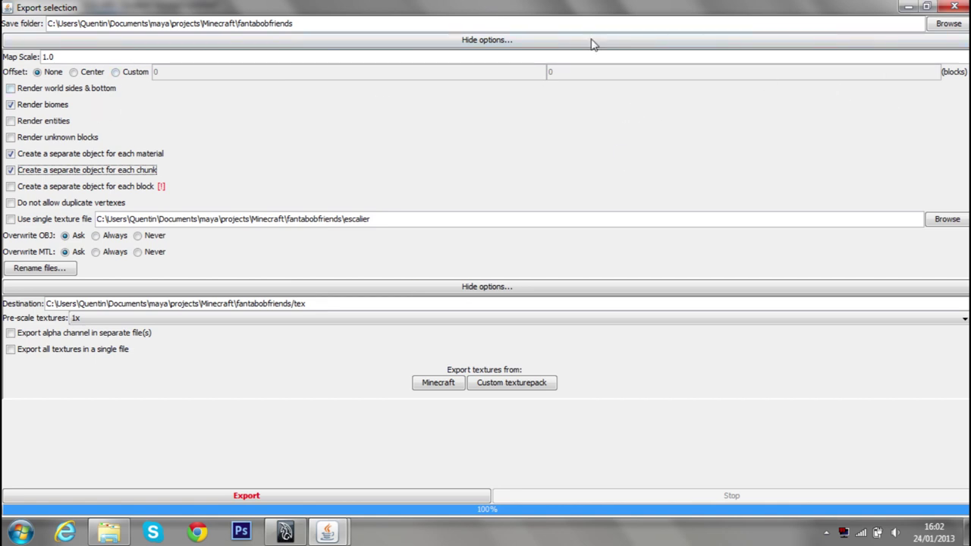
# - Set the export save folder to a new folder named 'map' inside Battlefield 3
pyautogui.click(948, 24)
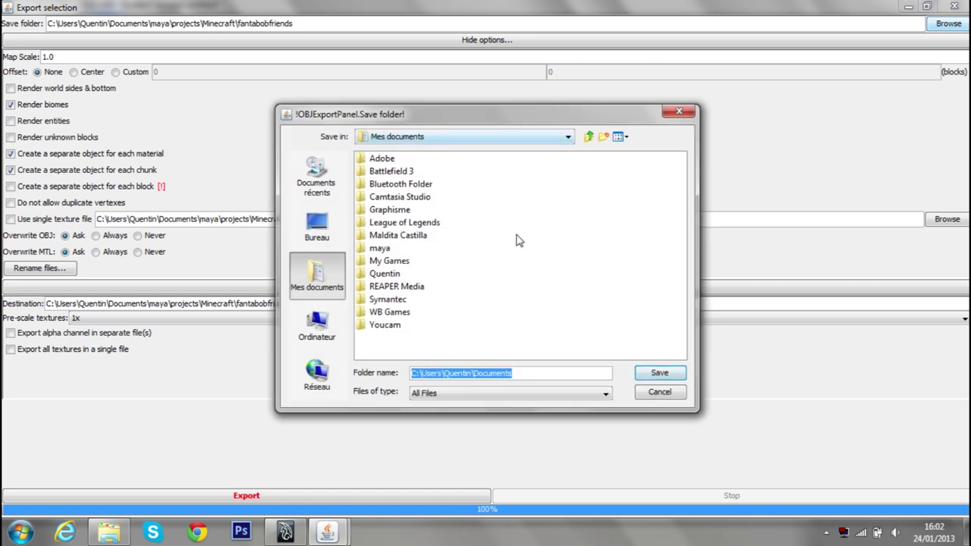
pyautogui.doubleClick(398, 171)
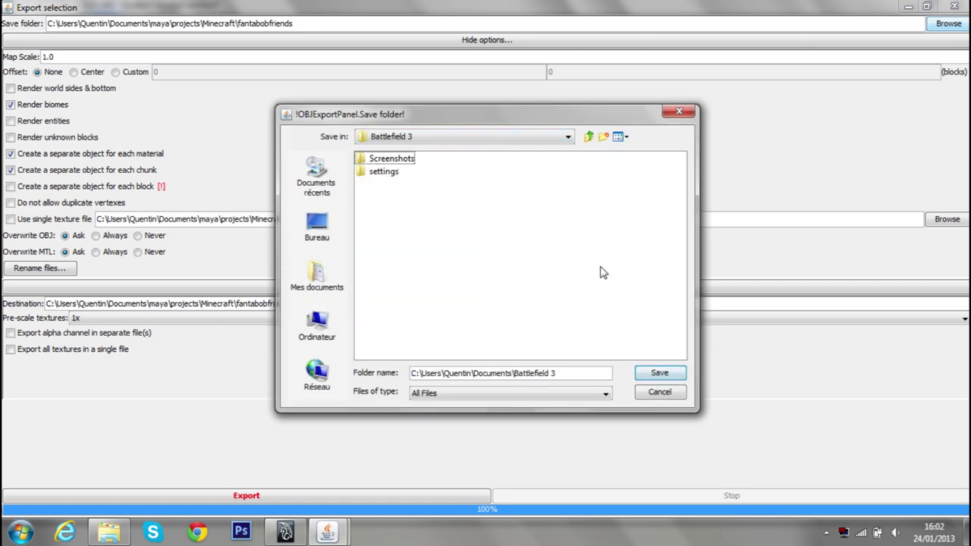
pyautogui.rightClick(392, 233)
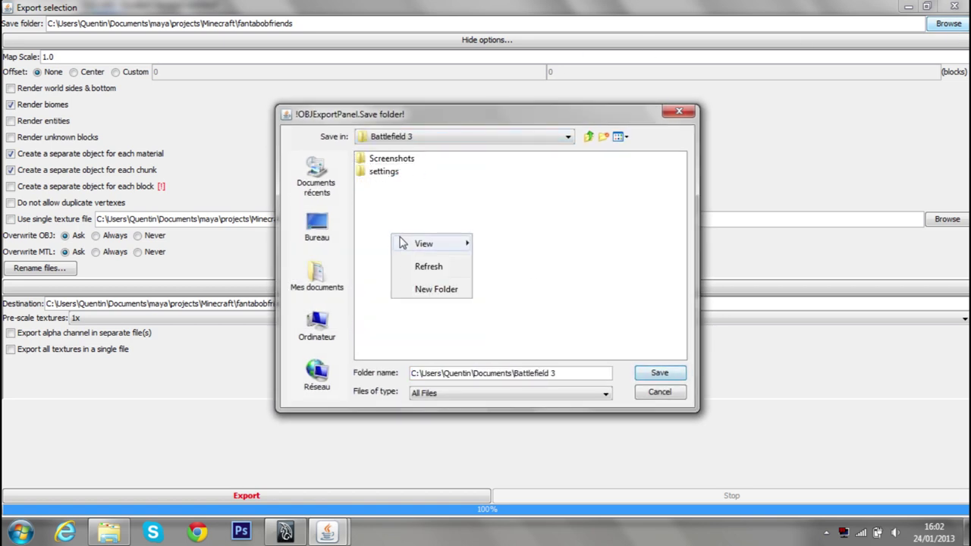
pyautogui.click(442, 290)
pyautogui.write('map')
pyautogui.press('Return')
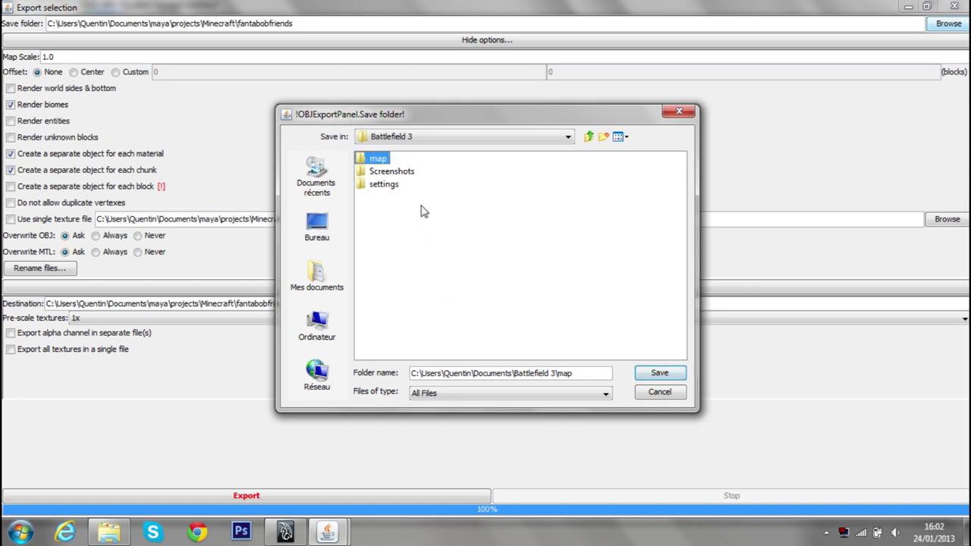
pyautogui.doubleClick(379, 171)
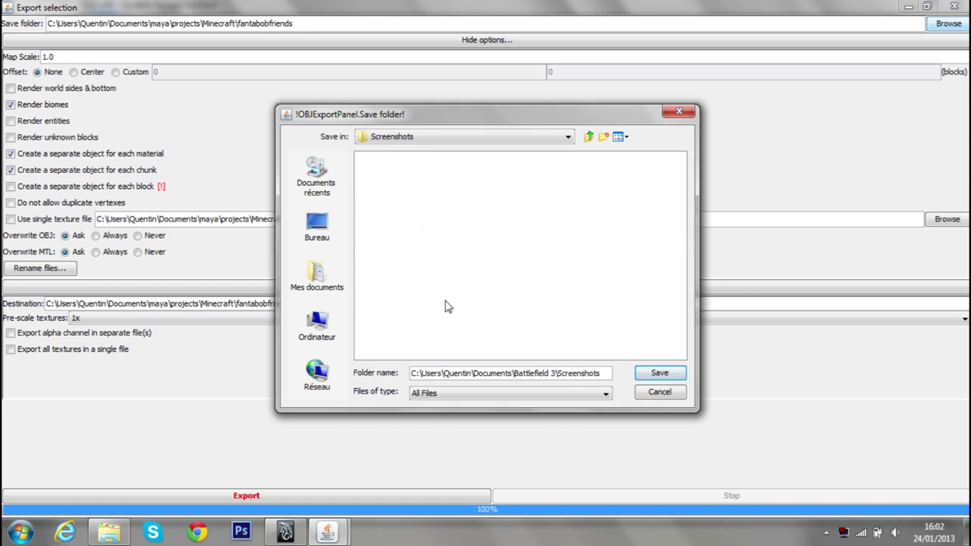
pyautogui.click(588, 136)
pyautogui.doubleClick(383, 161)
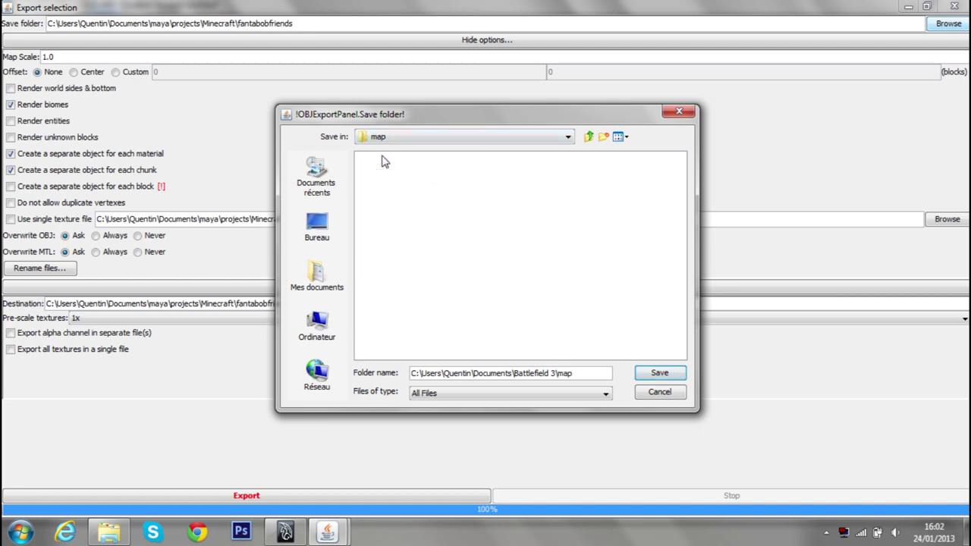
pyautogui.click(661, 376)
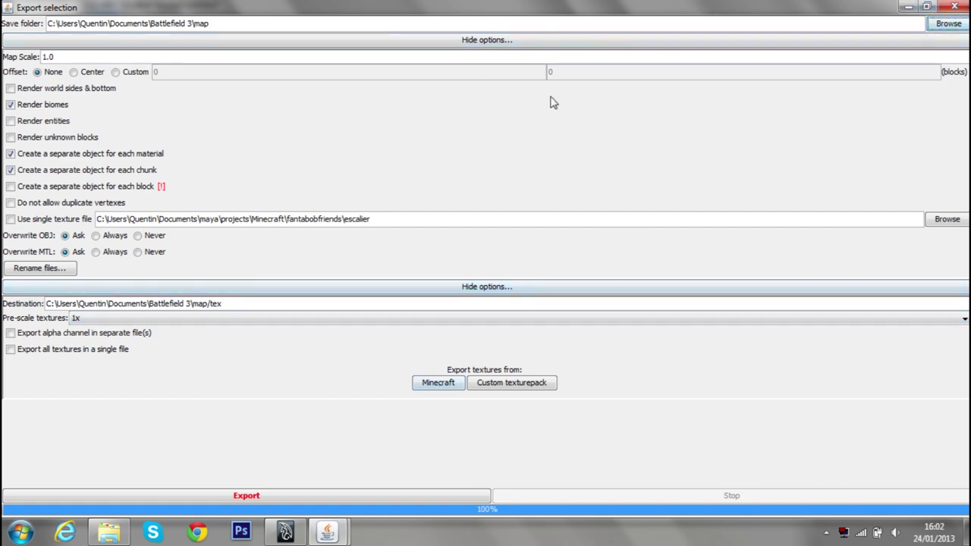
# - Restore the dialog size, run the export, and go to the Documents library in Explorer
pyautogui.click(926, 6)
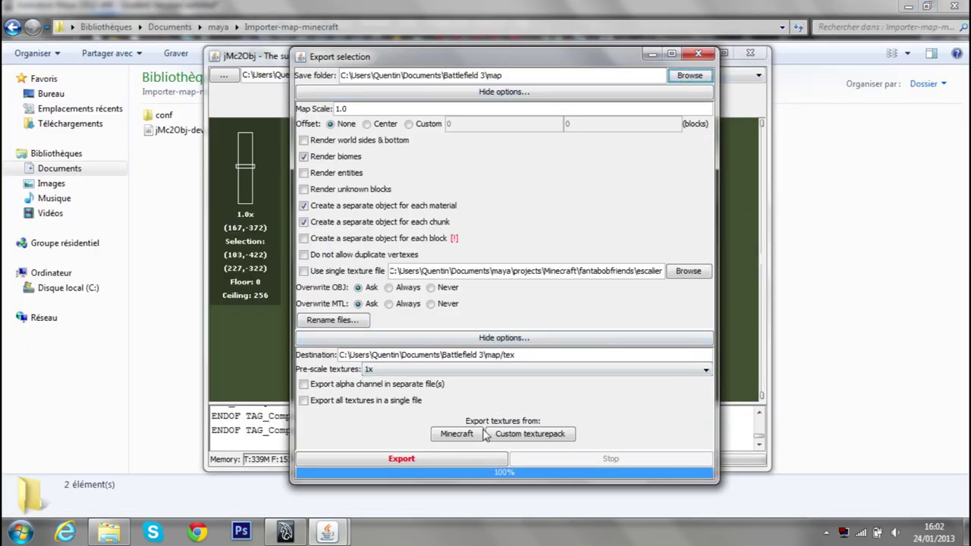
pyautogui.click(452, 457)
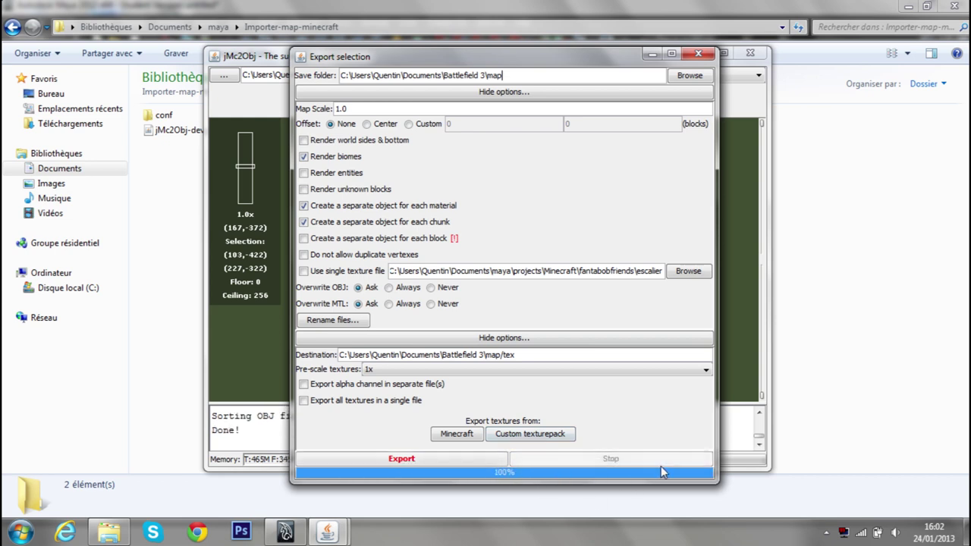
pyautogui.click(106, 534)
pyautogui.click(114, 170)
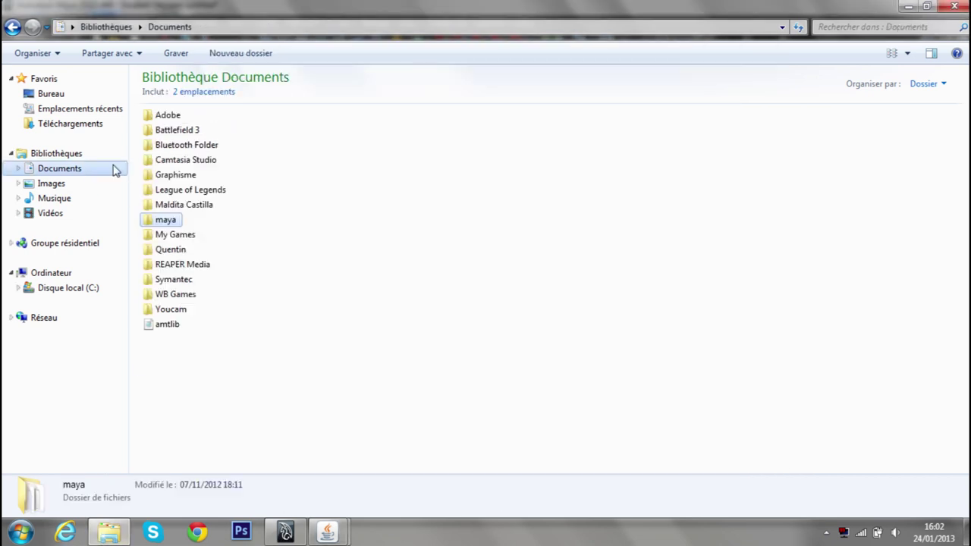
# - Open Battlefield 3 > map and confirm batiments.obj and batiments.mtl are there
pyautogui.doubleClick(189, 131)
pyautogui.click(173, 119)
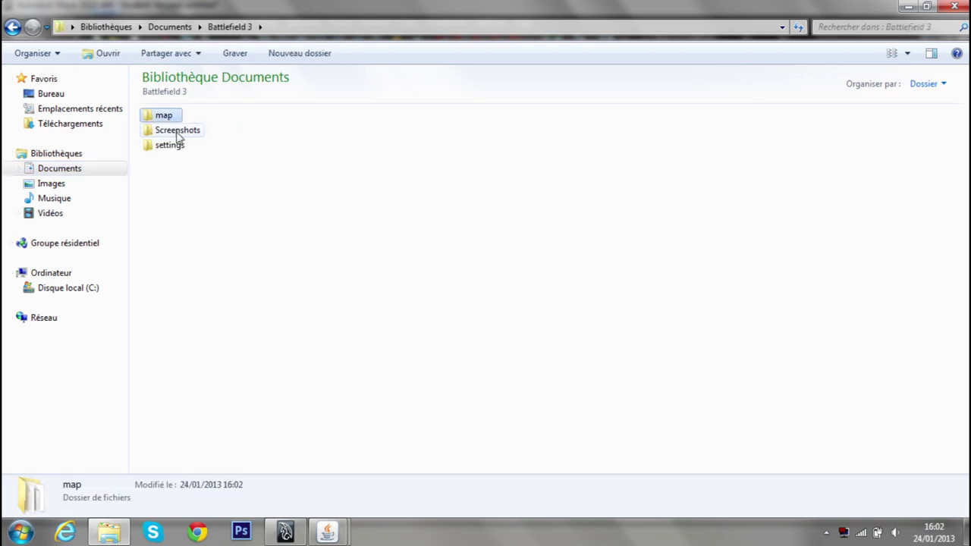
pyautogui.doubleClick(173, 115)
pyautogui.moveTo(258, 186); pyautogui.dragTo(140, 103)
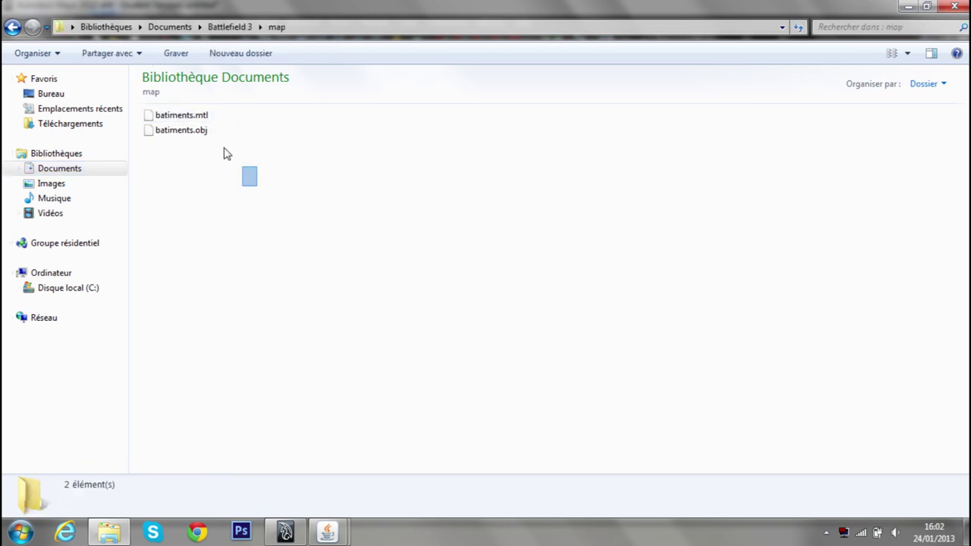
pyautogui.moveTo(339, 236); pyautogui.dragTo(211, 132)
pyautogui.click(212, 145)
# - Close the export dialog and jMc2Obj, then return to Maya
pyautogui.moveTo(327, 532)
pyautogui.click(398, 448)
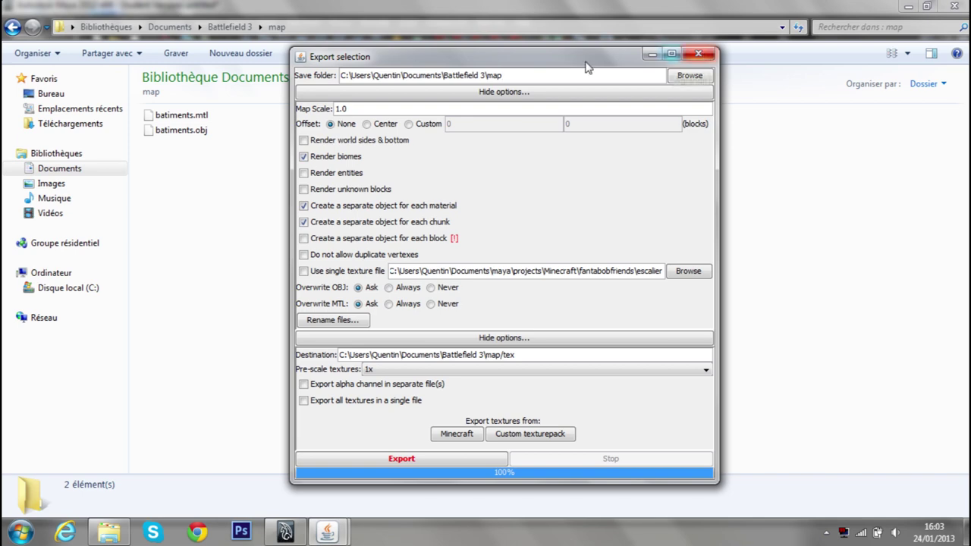
pyautogui.click(697, 54)
pyautogui.click(343, 538)
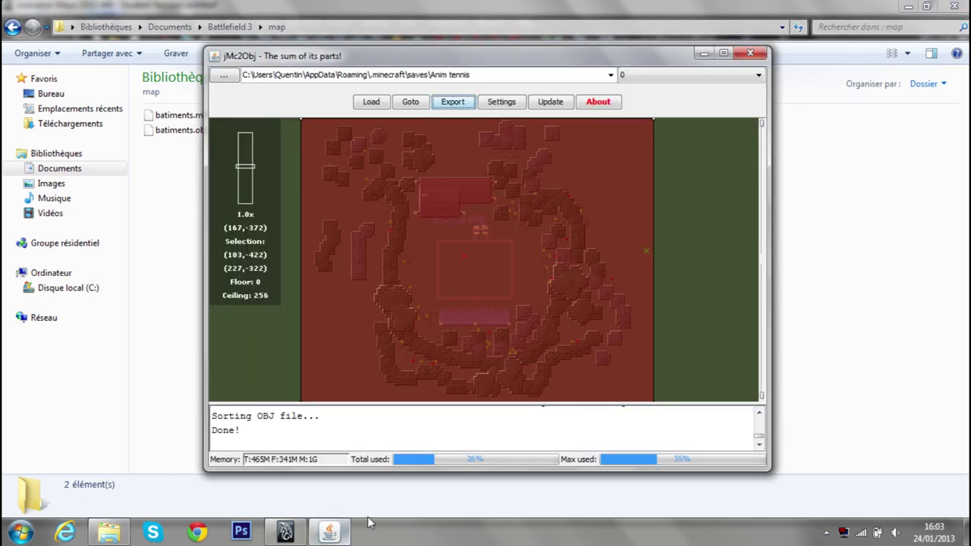
pyautogui.click(751, 53)
pyautogui.moveTo(419, 275); pyautogui.dragTo(292, 189)
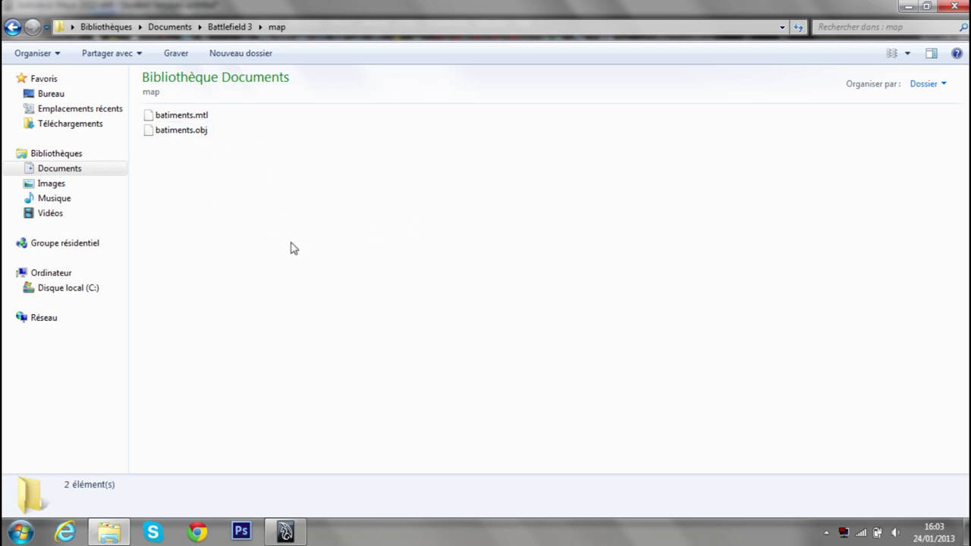
pyautogui.click(285, 531)
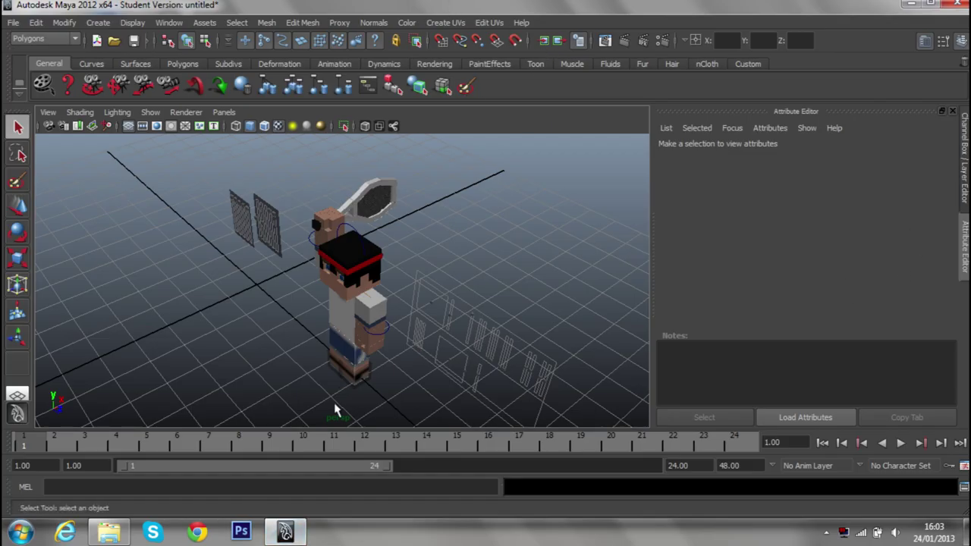
# - Import the exported .obj map from Documents\Battlefield 3\map into the scene
pyautogui.click(14, 23)
pyautogui.click(37, 142)
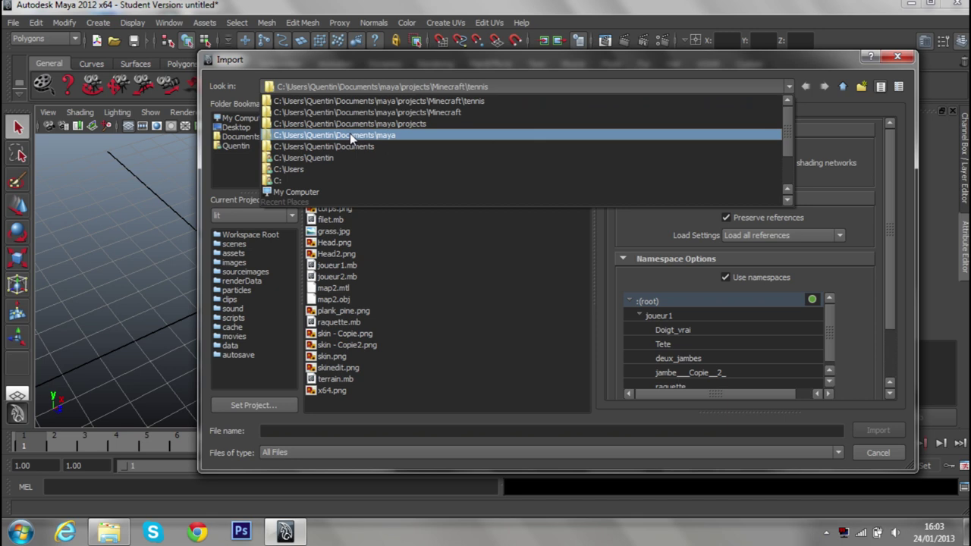
pyautogui.click(350, 147)
pyautogui.doubleClick(338, 118)
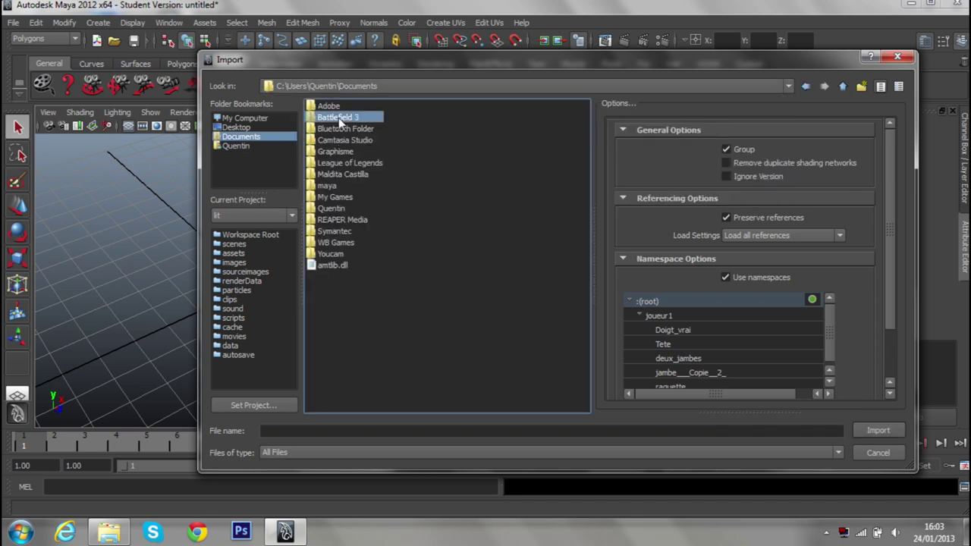
pyautogui.doubleClick(331, 117)
pyautogui.click(806, 87)
pyautogui.doubleClick(329, 106)
pyautogui.click(334, 117)
pyautogui.click(878, 430)
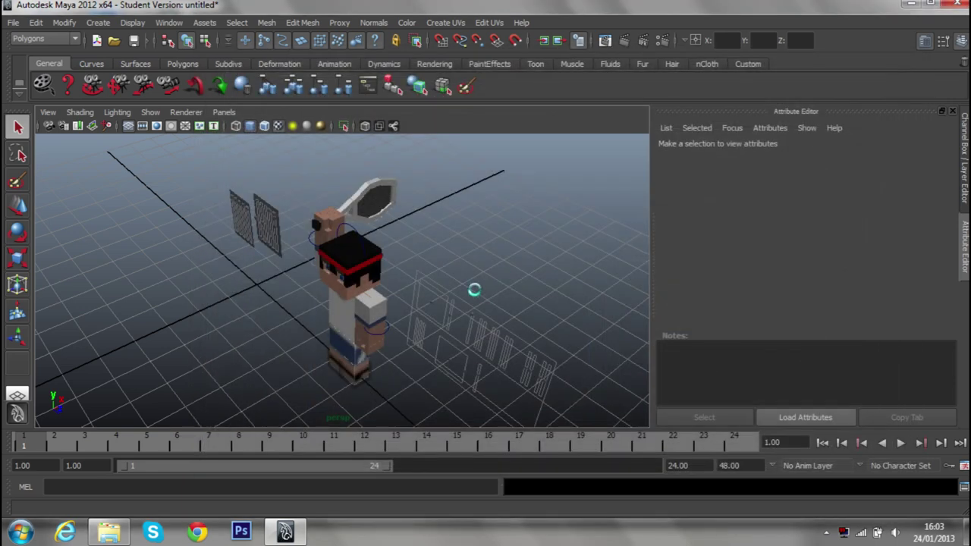
# - Orbit, zoom and frame the grey city mesh to inspect it beside the character
pyautogui.keyDown('alt'); pyautogui.moveTo(474, 289); pyautogui.dragTo(267, 251, button='right'); pyautogui.keyUp('alt')
pyautogui.moveTo(267, 251)
pyautogui.keyDown('alt'); pyautogui.mouseDown()
pyautogui.moveTo(338, 262)
pyautogui.moveTo(392, 327)
pyautogui.mouseUp(); pyautogui.keyUp('alt')
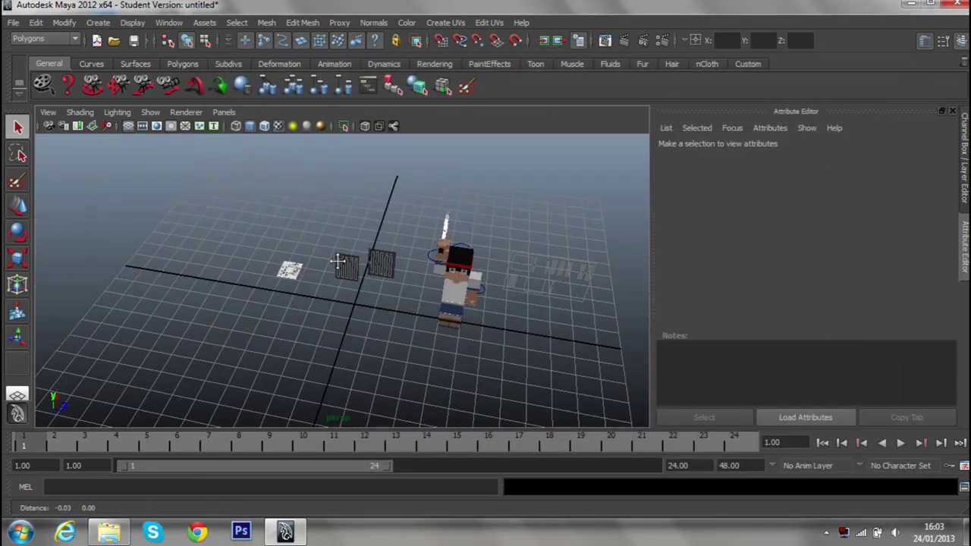
pyautogui.scroll(10, 318, 265)
pyautogui.scroll(3, 384, 341)
pyautogui.scroll(-3, 404, 291)
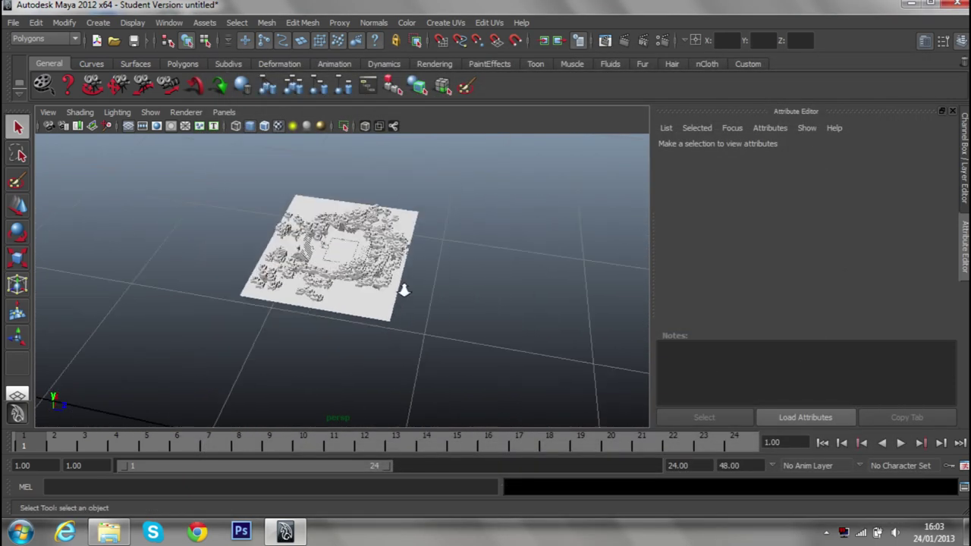
pyautogui.keyDown('alt'); pyautogui.moveTo(403, 291); pyautogui.dragTo(460, 281); pyautogui.keyUp('alt')
pyautogui.moveTo(460, 281)
pyautogui.keyDown('alt'); pyautogui.mouseDown(button='middle')
pyautogui.moveTo(247, 341)
pyautogui.moveTo(468, 271)
pyautogui.mouseUp(button='middle'); pyautogui.keyUp('alt')
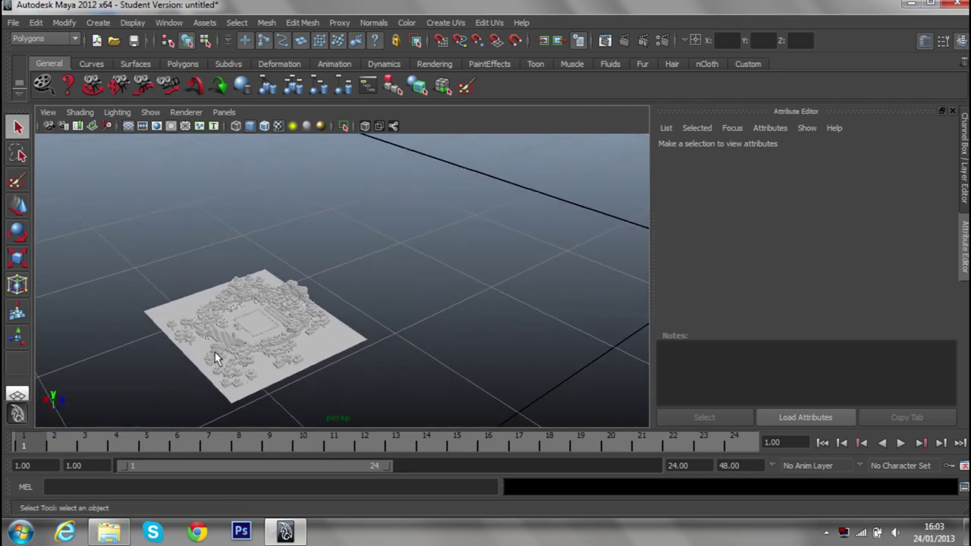
pyautogui.scroll(-3, 407, 276)
pyautogui.click(387, 292)
pyautogui.moveTo(397, 288)
pyautogui.keyDown('alt'); pyautogui.mouseDown()
pyautogui.moveTo(329, 267)
pyautogui.moveTo(386, 293)
pyautogui.moveTo(265, 274)
pyautogui.moveTo(416, 321)
pyautogui.mouseUp(); pyautogui.keyUp('alt')
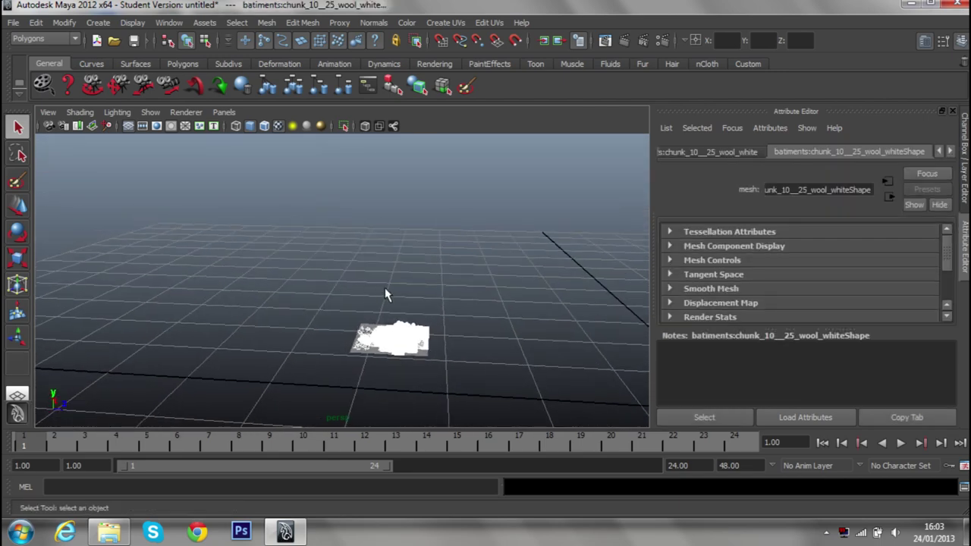
pyautogui.keyDown('alt'); pyautogui.moveTo(417, 321); pyautogui.dragTo(269, 324, button='right'); pyautogui.keyUp('alt')
pyautogui.keyDown('alt'); pyautogui.moveTo(269, 324); pyautogui.dragTo(423, 245, button='middle'); pyautogui.keyUp('alt')
pyautogui.press('f')
pyautogui.click(417, 246)
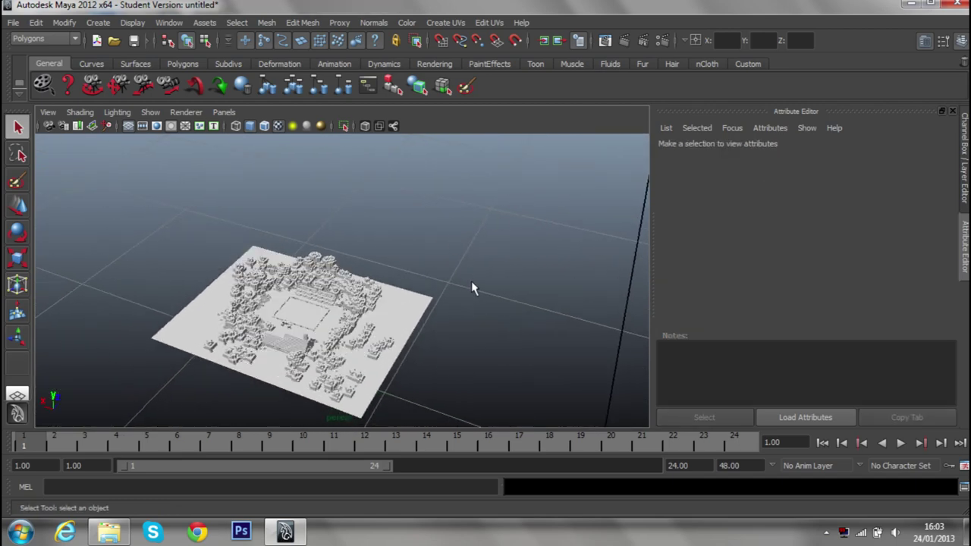
pyautogui.scroll(-3, 455, 306)
pyautogui.scroll(-3, 437, 293)
pyautogui.moveTo(451, 306)
pyautogui.keyDown('alt'); pyautogui.mouseDown()
pyautogui.moveTo(475, 321)
pyautogui.moveTo(581, 256)
pyautogui.moveTo(598, 238)
pyautogui.moveTo(585, 195)
pyautogui.moveTo(293, 174)
pyautogui.moveTo(212, 299)
pyautogui.moveTo(308, 336)
pyautogui.moveTo(417, 268)
pyautogui.moveTo(438, 289)
pyautogui.mouseUp(); pyautogui.keyUp('alt')
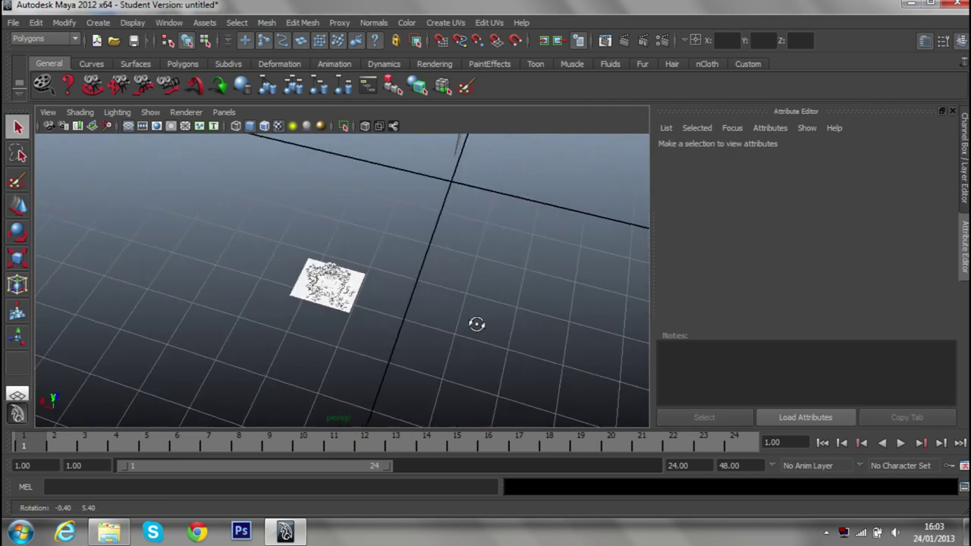
# - In Explorer, browse Documents > maya > Importer-map-minecraft and select jMc2Obj-dev_r271M
pyautogui.click(122, 524)
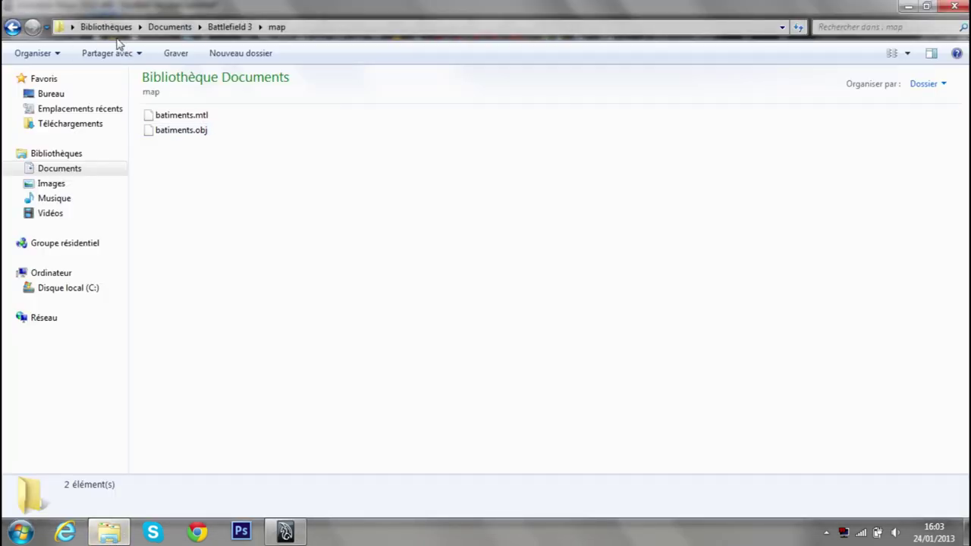
pyautogui.click(12, 27)
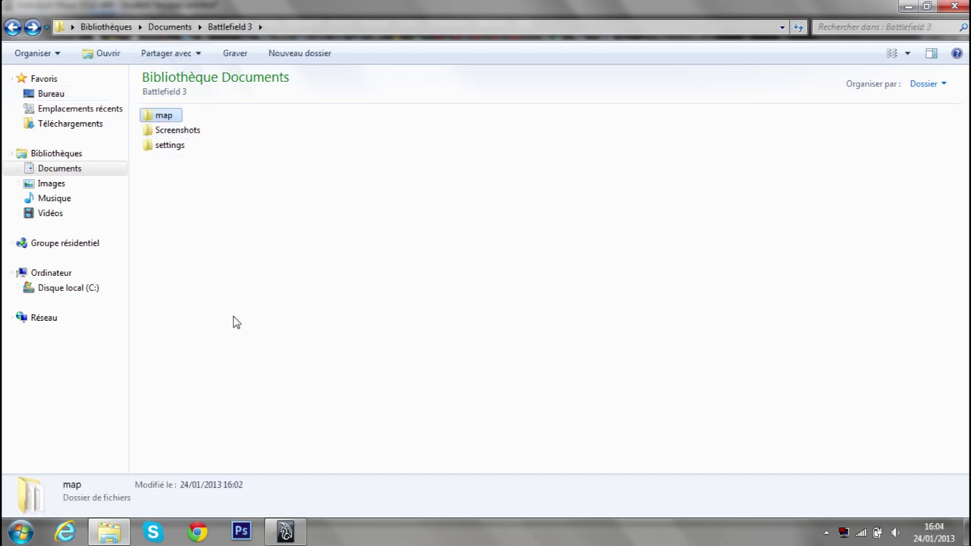
pyautogui.click(59, 168)
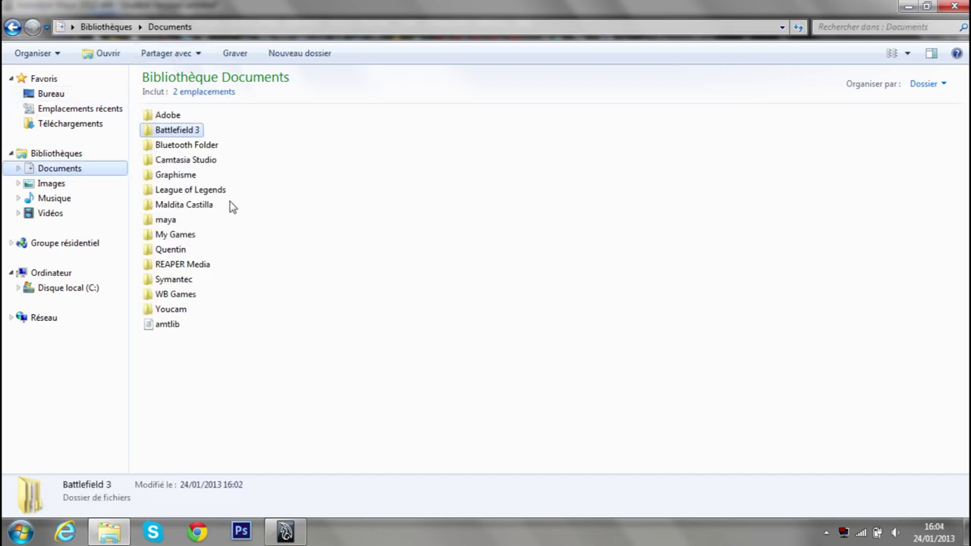
pyautogui.doubleClick(171, 222)
pyautogui.doubleClick(201, 130)
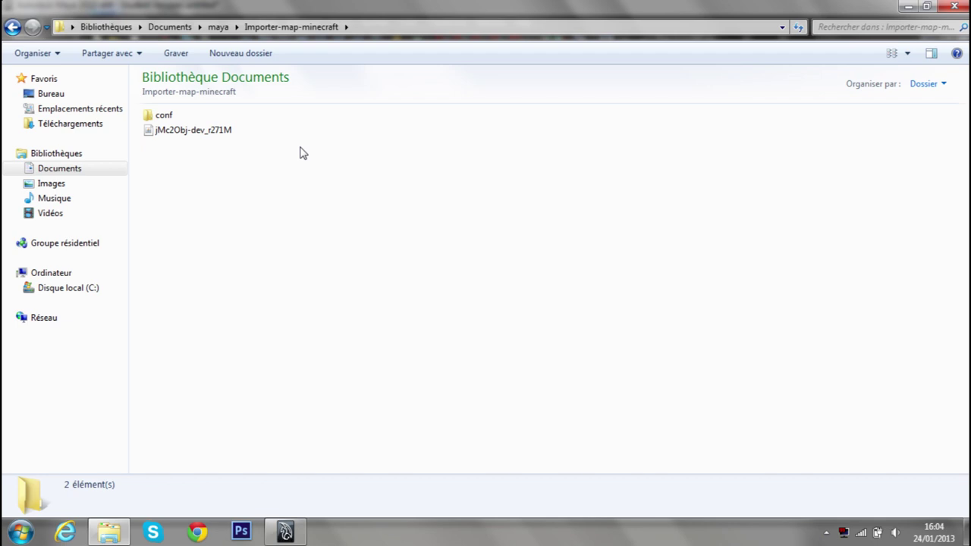
pyautogui.moveTo(193, 130)
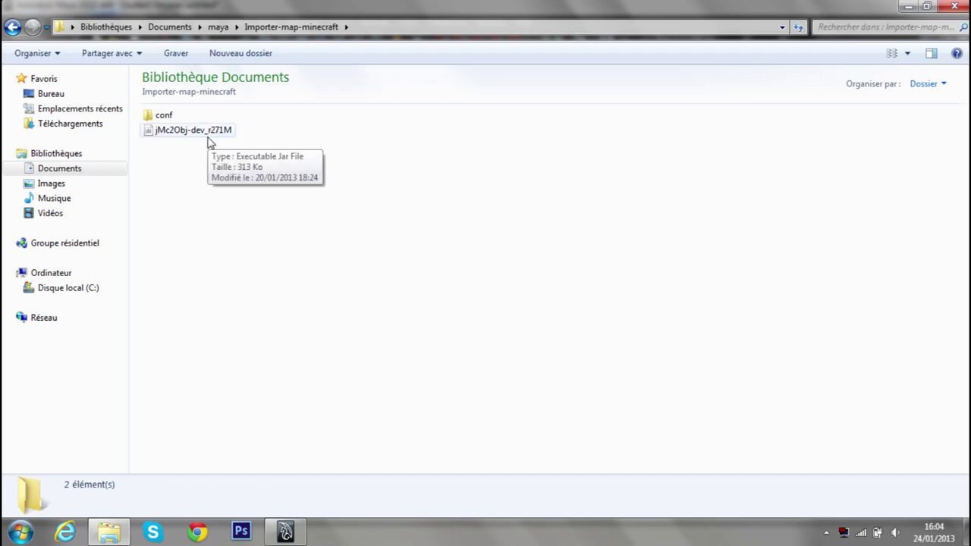
pyautogui.click(210, 144)
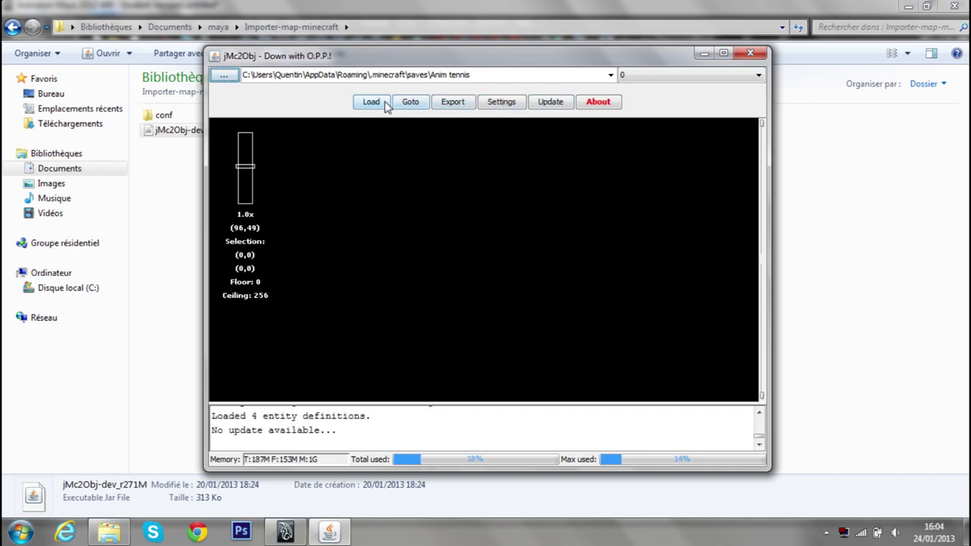
# - Load the Anim tennis world and select the (95,-427)–(252,-303) map area
pyautogui.click(371, 101)
pyautogui.scroll(-2, 405, 201)
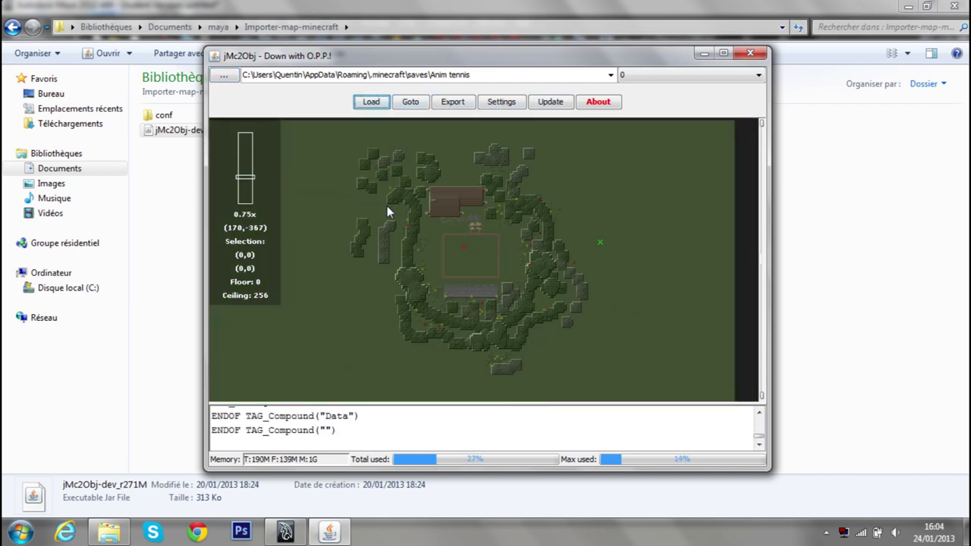
pyautogui.moveTo(324, 132)
pyautogui.mouseDown()
pyautogui.moveTo(516, 254)
pyautogui.moveTo(659, 397)
pyautogui.mouseUp()
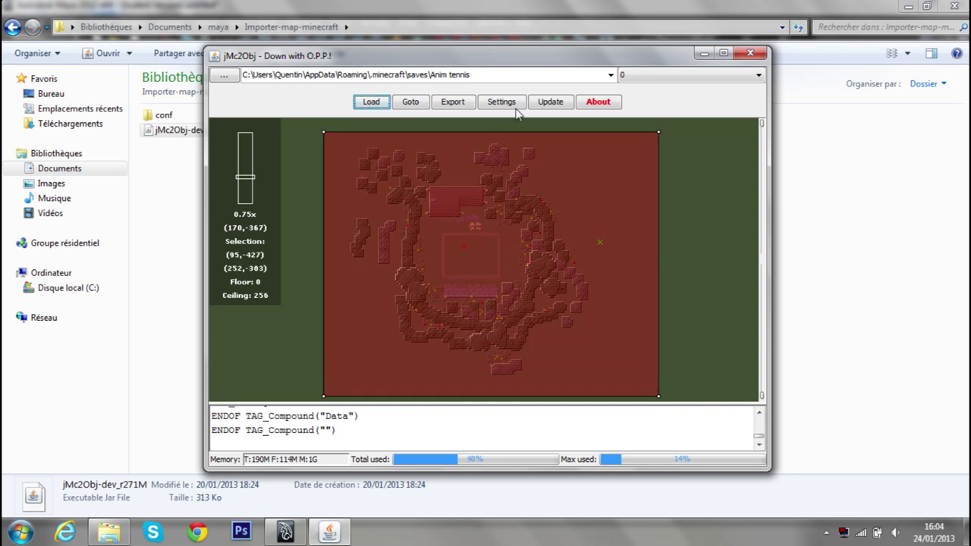
# - Export the selection with Minecraft textures, overwriting the old files, then close jMc2Obj
pyautogui.click(464, 103)
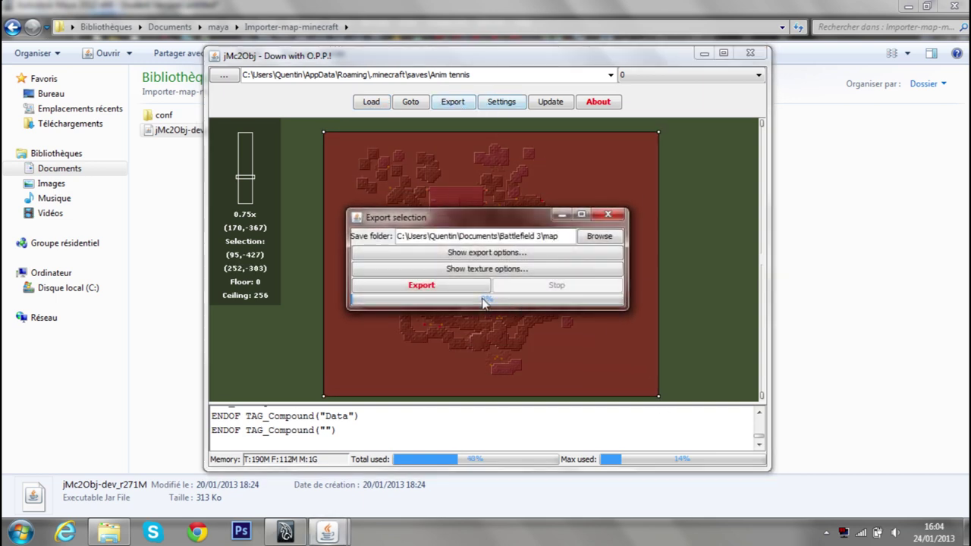
pyautogui.click(484, 269)
pyautogui.click(459, 366)
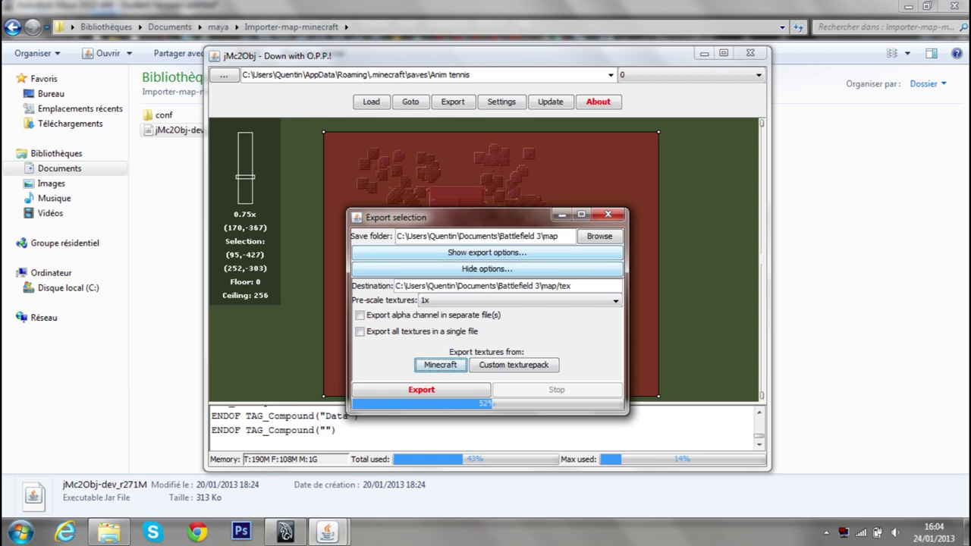
pyautogui.click(478, 256)
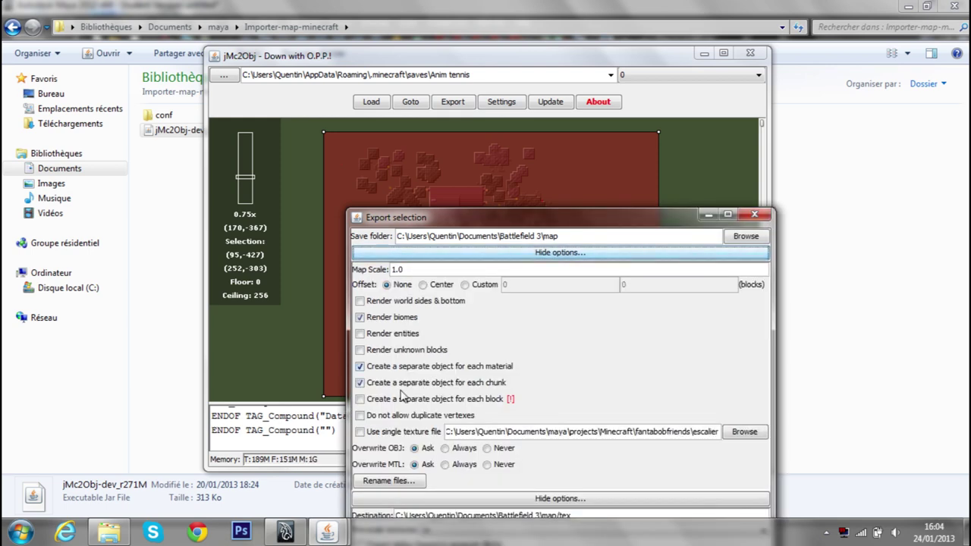
pyautogui.moveTo(448, 225); pyautogui.dragTo(406, 42)
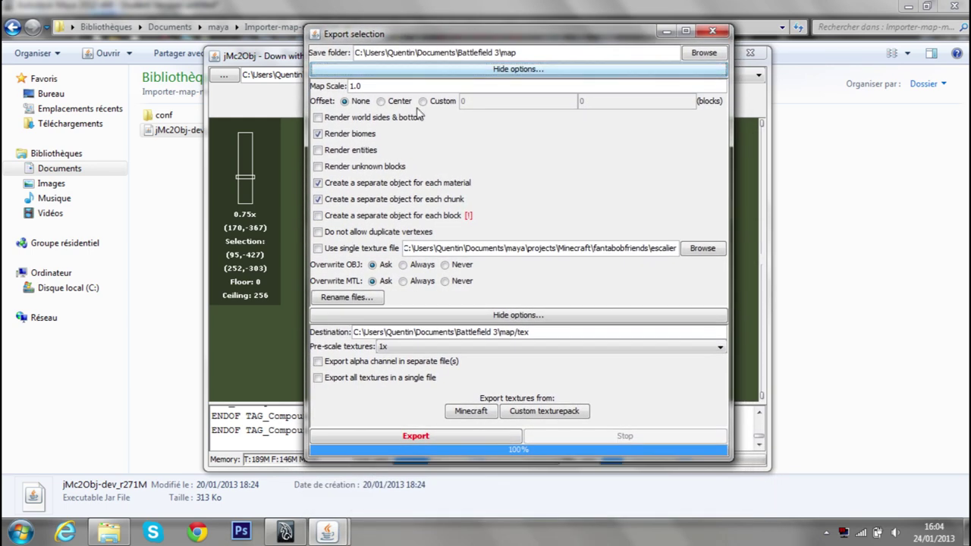
pyautogui.click(476, 418)
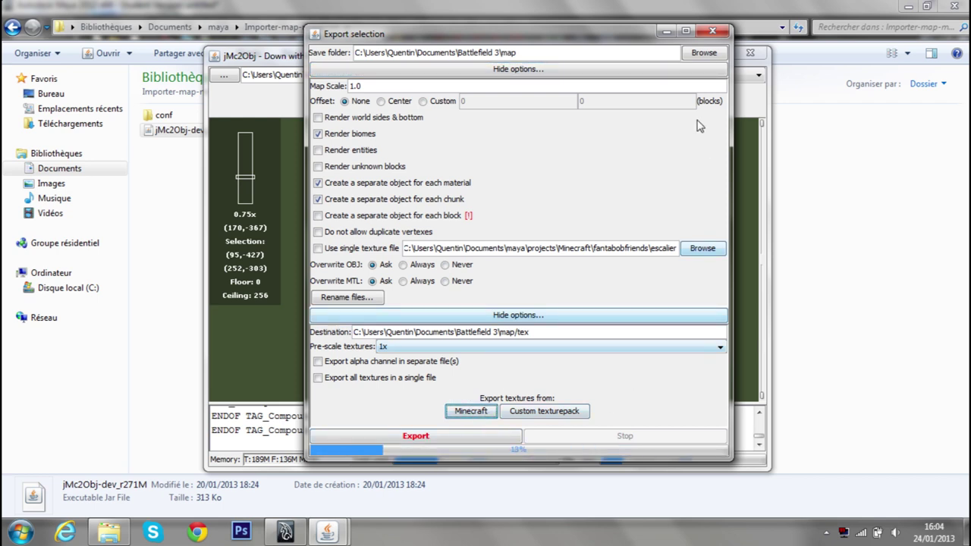
pyautogui.click(460, 436)
pyautogui.click(463, 264)
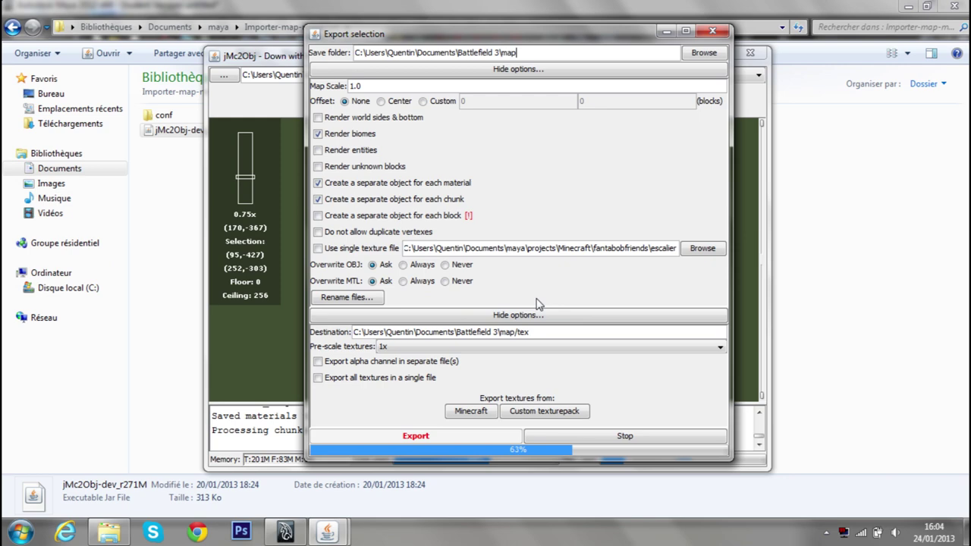
pyautogui.click(714, 32)
pyautogui.click(751, 53)
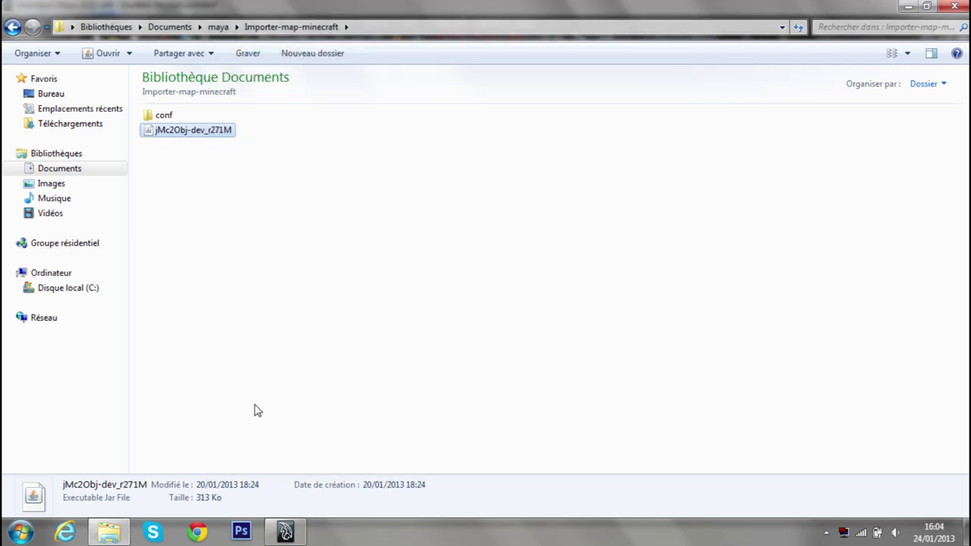
# - Back in Maya, undo the last action with Ctrl+Z and open the Window menu
pyautogui.click(294, 535)
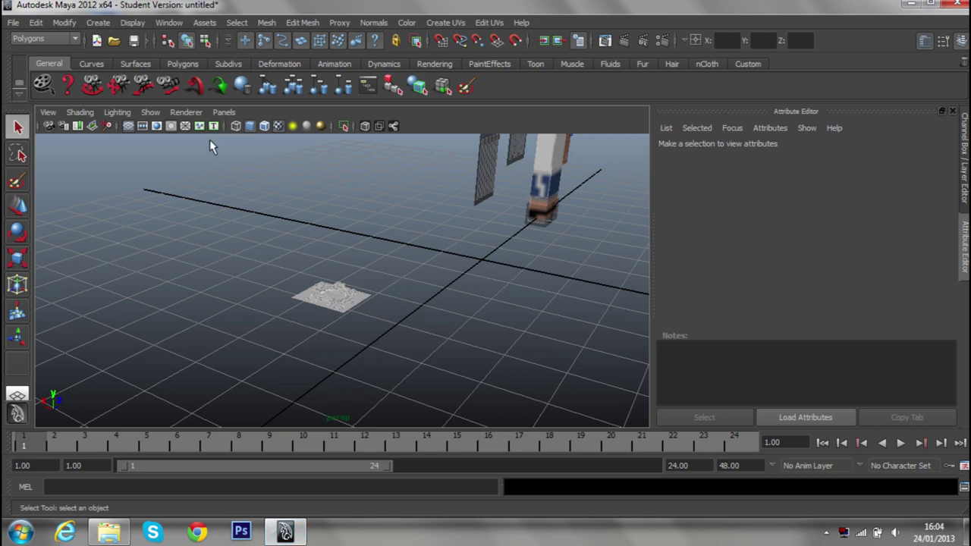
pyautogui.hotkey('ctrl', 'z')
pyautogui.hotkey('ctrl', 'z')
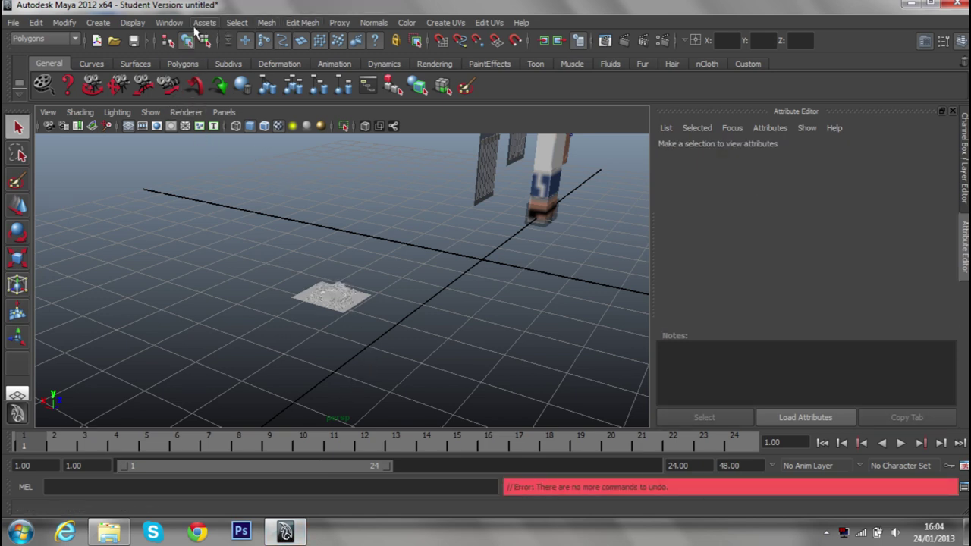
pyautogui.click(177, 24)
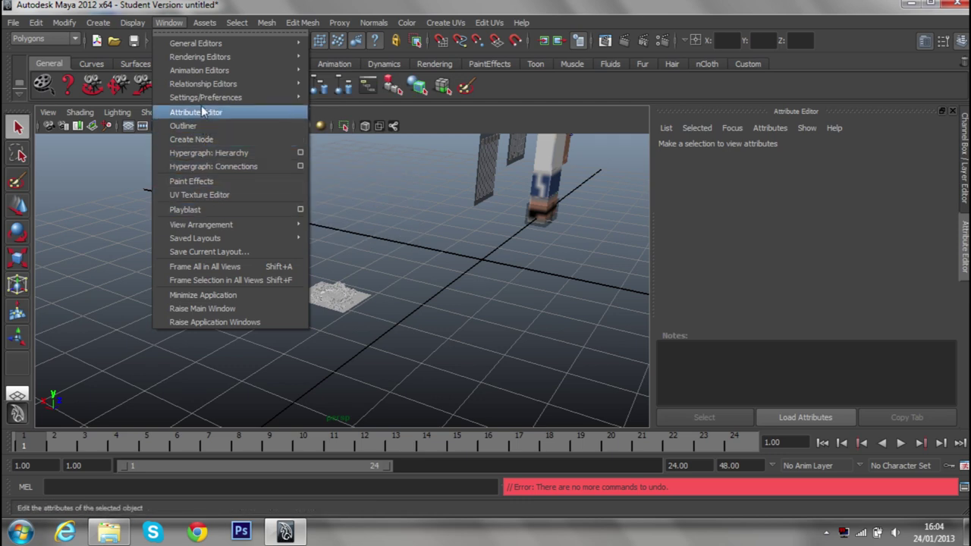
# - Delete the old map group group1 via the Outliner
pyautogui.click(183, 125)
pyautogui.click(509, 173)
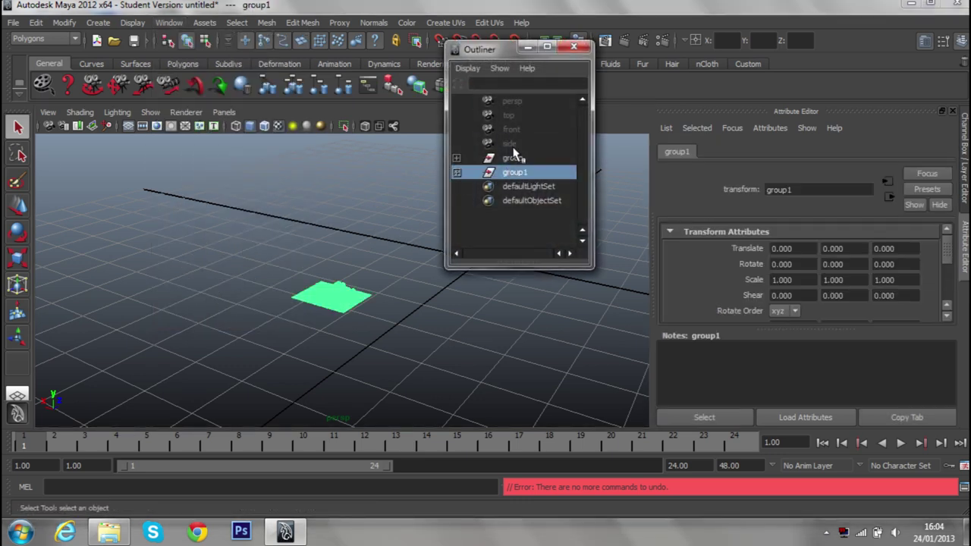
pyautogui.press('Delete')
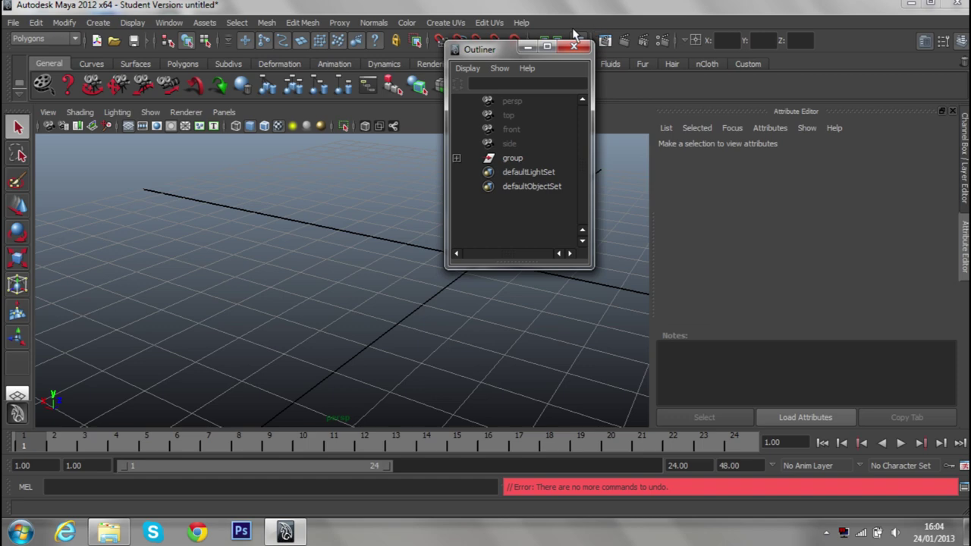
pyautogui.click(528, 48)
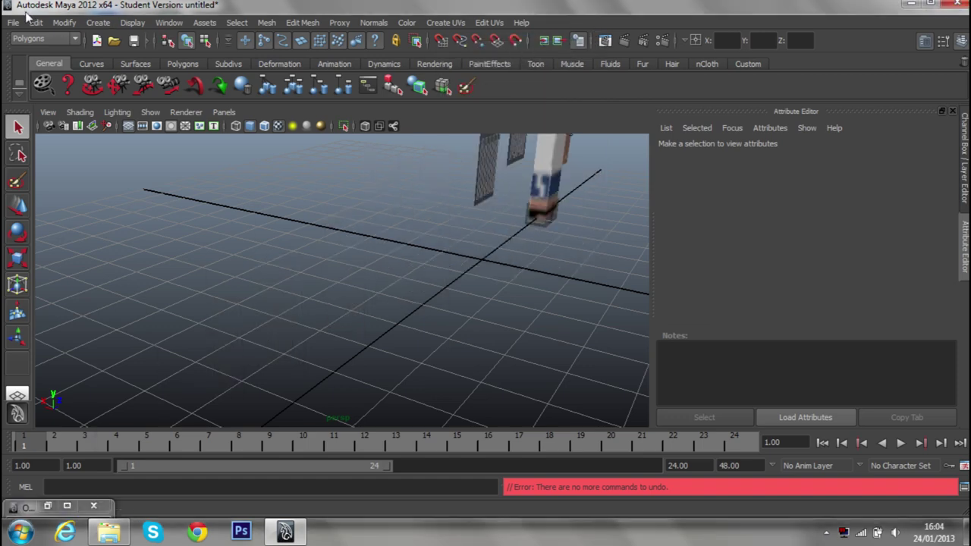
# - Import batiments.obj from the Battlefield 3\map folder
pyautogui.click(13, 23)
pyautogui.click(51, 144)
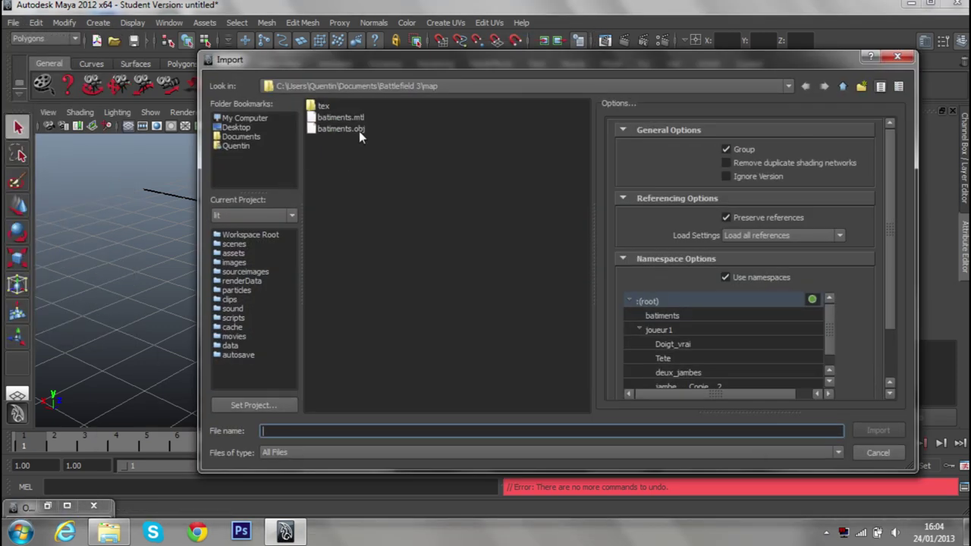
pyautogui.click(350, 130)
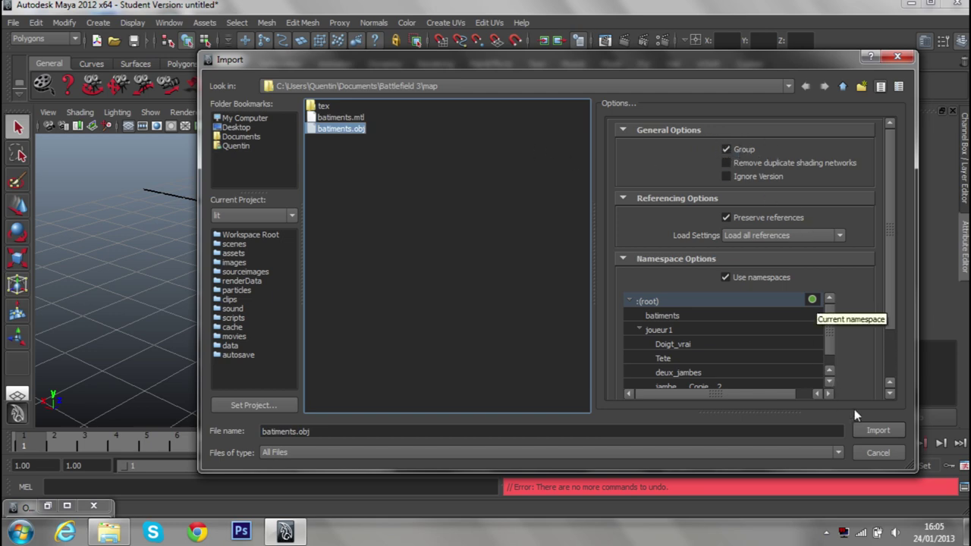
pyautogui.click(876, 431)
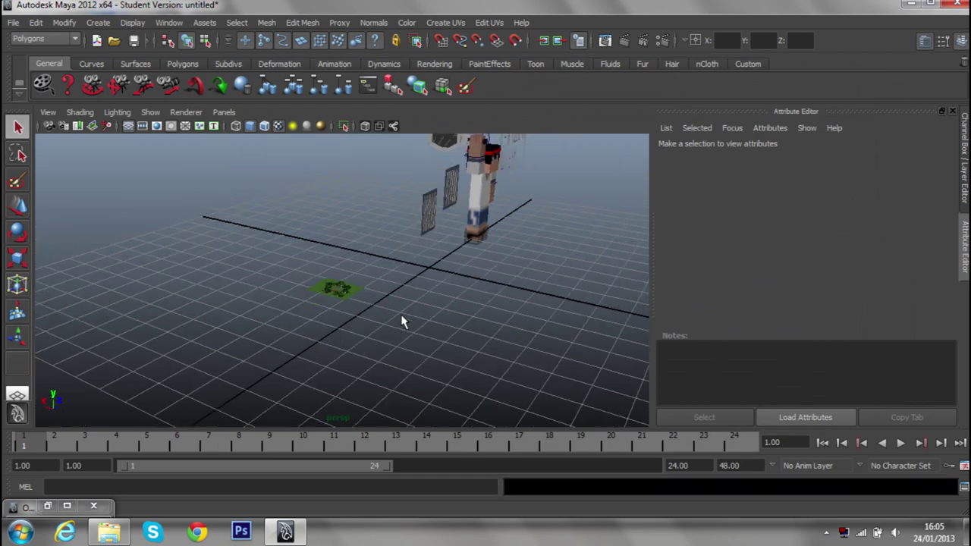
pyautogui.keyDown('alt'); pyautogui.moveTo(402, 321); pyautogui.dragTo(350, 325); pyautogui.keyUp('alt')
pyautogui.scroll(5, 336, 294)
pyautogui.keyDown('alt'); pyautogui.moveTo(335, 294); pyautogui.dragTo(349, 282); pyautogui.keyUp('alt')
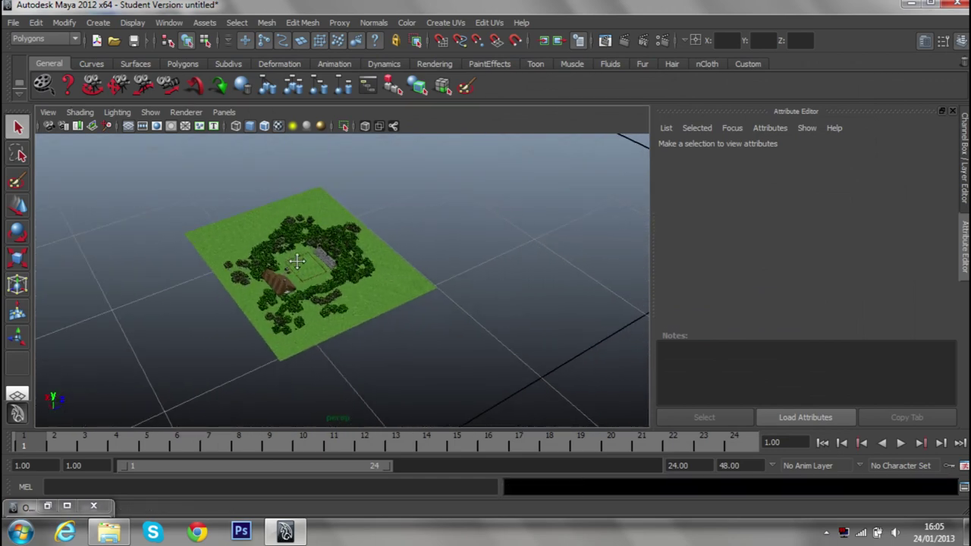
pyautogui.keyDown('alt'); pyautogui.moveTo(349, 282); pyautogui.dragTo(278, 258, button='right'); pyautogui.keyUp('alt')
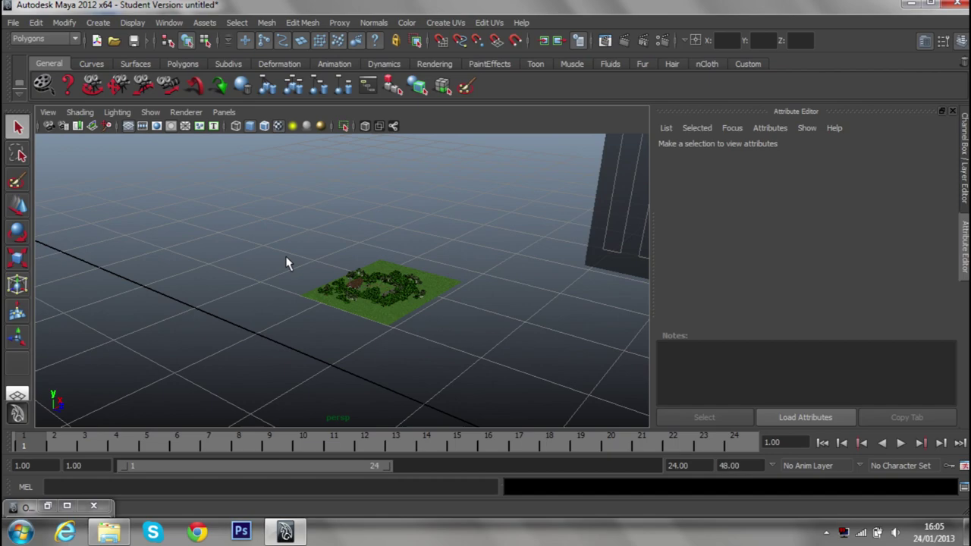
pyautogui.keyDown('alt'); pyautogui.moveTo(289, 263); pyautogui.dragTo(379, 258); pyautogui.keyUp('alt')
pyautogui.moveTo(380, 258)
pyautogui.keyDown('alt'); pyautogui.mouseDown(button='right')
pyautogui.moveTo(425, 290)
pyautogui.moveTo(445, 285)
pyautogui.moveTo(383, 273)
pyautogui.mouseUp(button='right'); pyautogui.keyUp('alt')
pyautogui.keyDown('alt'); pyautogui.moveTo(382, 274); pyautogui.dragTo(341, 261); pyautogui.keyUp('alt')
pyautogui.keyDown('alt'); pyautogui.moveTo(340, 260); pyautogui.dragTo(288, 254, button='right'); pyautogui.keyUp('alt')
pyautogui.moveTo(288, 253)
pyautogui.keyDown('alt'); pyautogui.mouseDown()
pyautogui.moveTo(367, 278)
pyautogui.moveTo(429, 269)
pyautogui.moveTo(408, 301)
pyautogui.mouseUp(); pyautogui.keyUp('alt')
pyautogui.keyDown('alt'); pyautogui.moveTo(408, 302); pyautogui.dragTo(375, 321, button='right'); pyautogui.keyUp('alt')
pyautogui.keyDown('alt'); pyautogui.moveTo(375, 321); pyautogui.dragTo(437, 310, button='middle'); pyautogui.keyUp('alt')
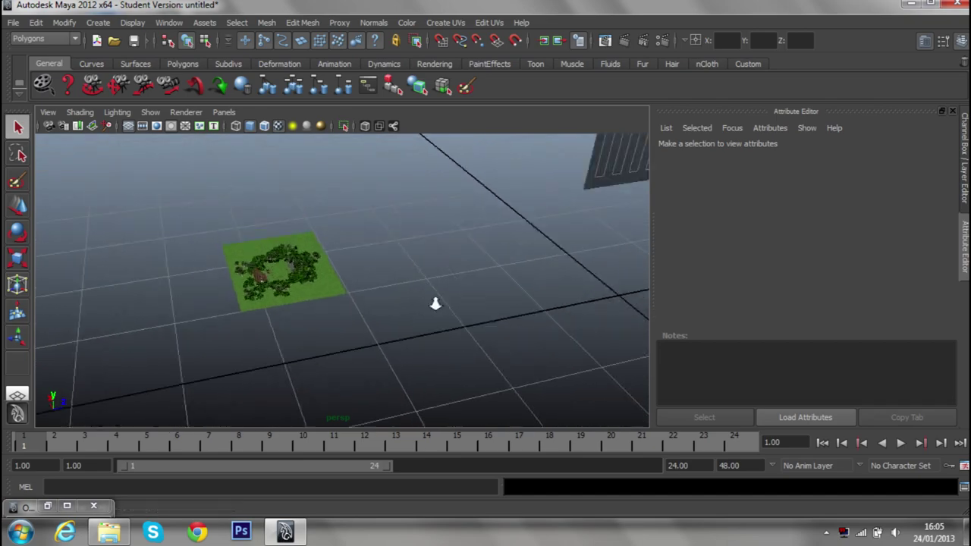
pyautogui.keyDown('alt'); pyautogui.moveTo(437, 309); pyautogui.dragTo(437, 291, button='right'); pyautogui.keyUp('alt')
pyautogui.moveTo(437, 291)
pyautogui.keyDown('alt'); pyautogui.mouseDown()
pyautogui.moveTo(588, 306)
pyautogui.moveTo(421, 317)
pyautogui.mouseUp(); pyautogui.keyUp('alt')
pyautogui.moveTo(420, 316)
pyautogui.keyDown('alt'); pyautogui.mouseDown(button='middle')
pyautogui.moveTo(199, 316)
pyautogui.moveTo(375, 228)
pyautogui.mouseUp(button='middle'); pyautogui.keyUp('alt')
pyautogui.keyDown('alt'); pyautogui.moveTo(375, 227); pyautogui.dragTo(408, 253, button='right'); pyautogui.keyUp('alt')
pyautogui.moveTo(407, 254)
pyautogui.keyDown('alt'); pyautogui.mouseDown()
pyautogui.moveTo(316, 227)
pyautogui.moveTo(272, 202)
pyautogui.moveTo(169, 258)
pyautogui.moveTo(284, 236)
pyautogui.moveTo(440, 235)
pyautogui.moveTo(453, 265)
pyautogui.mouseUp(); pyautogui.keyUp('alt')
pyautogui.keyDown('alt'); pyautogui.moveTo(453, 265); pyautogui.dragTo(421, 248, button='right'); pyautogui.keyUp('alt')
pyautogui.moveTo(420, 247)
pyautogui.keyDown('alt'); pyautogui.mouseDown()
pyautogui.moveTo(321, 204)
pyautogui.moveTo(447, 243)
pyautogui.moveTo(235, 254)
pyautogui.mouseUp(); pyautogui.keyUp('alt')
pyautogui.keyDown('alt'); pyautogui.moveTo(235, 253); pyautogui.dragTo(299, 264, button='right'); pyautogui.keyUp('alt')
pyautogui.moveTo(299, 264)
pyautogui.keyDown('alt'); pyautogui.mouseDown()
pyautogui.moveTo(230, 267)
pyautogui.moveTo(210, 320)
pyautogui.moveTo(190, 265)
pyautogui.moveTo(217, 265)
pyautogui.mouseUp(); pyautogui.keyUp('alt')
pyautogui.keyDown('alt'); pyautogui.moveTo(217, 265); pyautogui.dragTo(231, 265, button='right'); pyautogui.keyUp('alt')
pyautogui.keyDown('alt'); pyautogui.moveTo(231, 265); pyautogui.dragTo(339, 286, button='middle'); pyautogui.keyUp('alt')
pyautogui.keyDown('alt'); pyautogui.moveTo(339, 286); pyautogui.dragTo(146, 231); pyautogui.keyUp('alt')
pyautogui.click(107, 315)
pyautogui.click(242, 305)
pyautogui.moveTo(242, 305)
pyautogui.keyDown('alt'); pyautogui.mouseDown()
pyautogui.moveTo(340, 312)
pyautogui.moveTo(445, 293)
pyautogui.moveTo(373, 312)
pyautogui.moveTo(235, 314)
pyautogui.moveTo(292, 321)
pyautogui.moveTo(408, 278)
pyautogui.moveTo(104, 309)
pyautogui.mouseUp(); pyautogui.keyUp('alt')
pyautogui.scroll(-5, 292, 318)
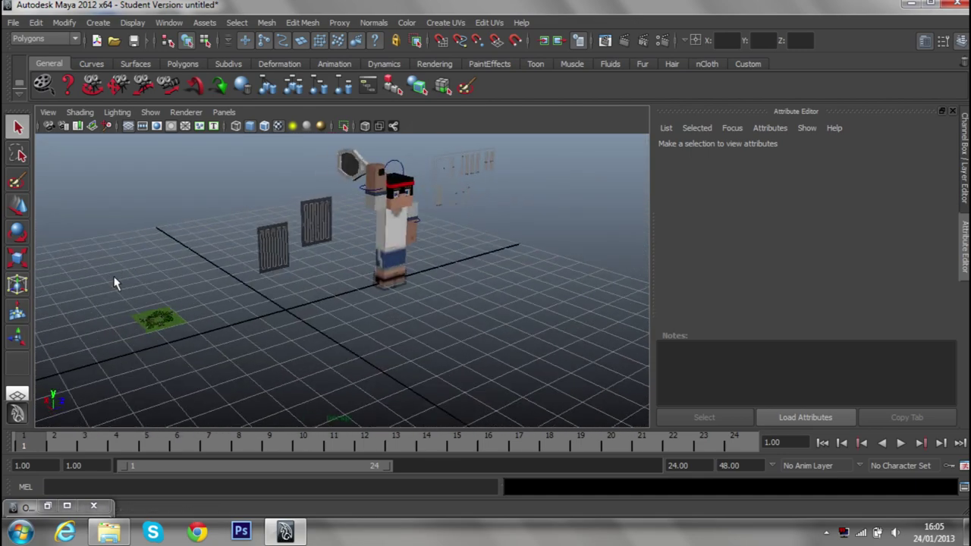
pyautogui.click(158, 320)
pyautogui.click(357, 317)
pyautogui.moveTo(358, 318)
pyautogui.keyDown('alt'); pyautogui.mouseDown()
pyautogui.moveTo(342, 326)
pyautogui.moveTo(355, 362)
pyautogui.moveTo(362, 318)
pyautogui.moveTo(306, 308)
pyautogui.moveTo(258, 328)
pyautogui.mouseUp(); pyautogui.keyUp('alt')
pyautogui.keyDown('alt'); pyautogui.moveTo(258, 328); pyautogui.dragTo(288, 295, button='right'); pyautogui.keyUp('alt')
pyautogui.keyDown('alt'); pyautogui.moveTo(288, 296); pyautogui.dragTo(148, 341); pyautogui.keyUp('alt')
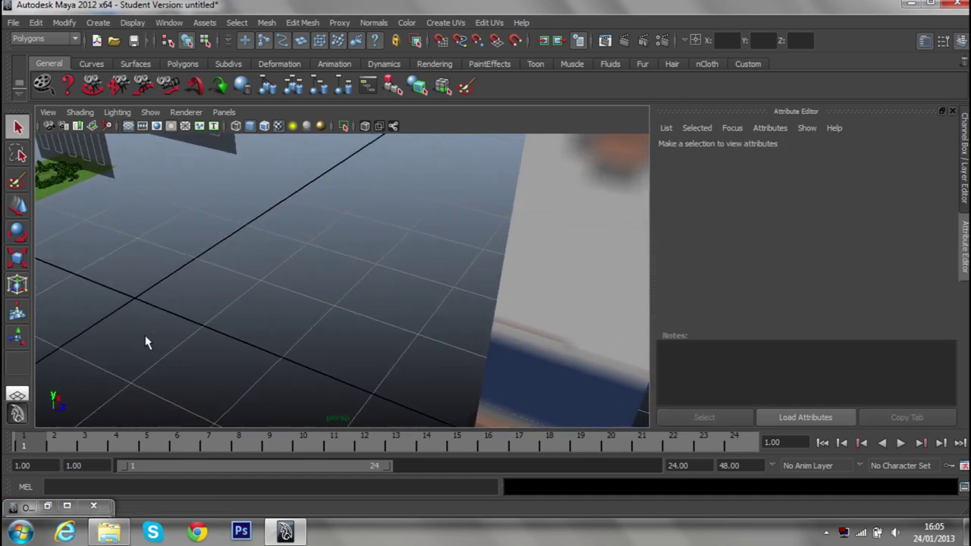
pyautogui.keyDown('alt'); pyautogui.moveTo(147, 341); pyautogui.dragTo(213, 299, button='right'); pyautogui.keyUp('alt')
pyautogui.keyDown('alt'); pyautogui.moveTo(213, 299); pyautogui.dragTo(393, 227); pyautogui.keyUp('alt')
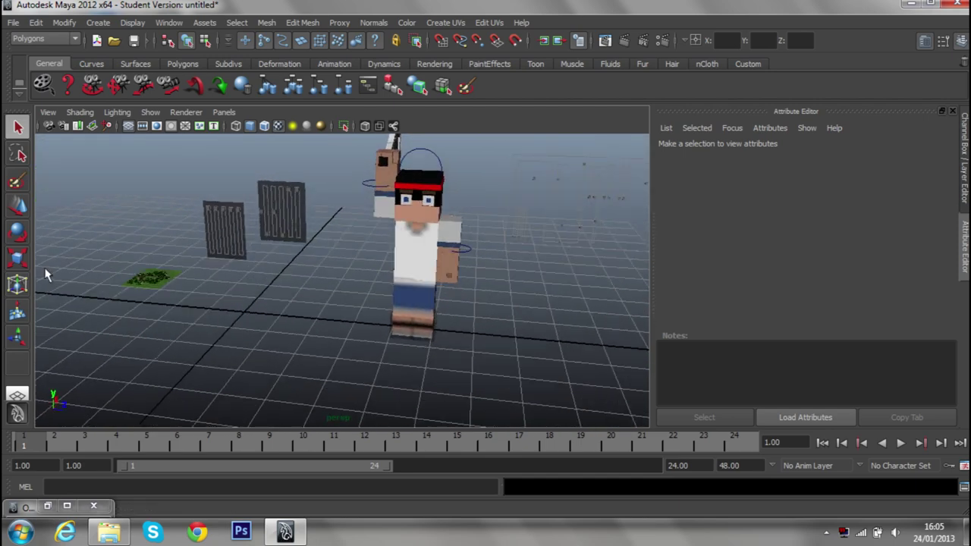
pyautogui.keyDown('alt'); pyautogui.moveTo(46, 275); pyautogui.dragTo(178, 293, button='right'); pyautogui.keyUp('alt')
pyautogui.keyDown('alt'); pyautogui.moveTo(178, 293); pyautogui.dragTo(271, 311); pyautogui.keyUp('alt')
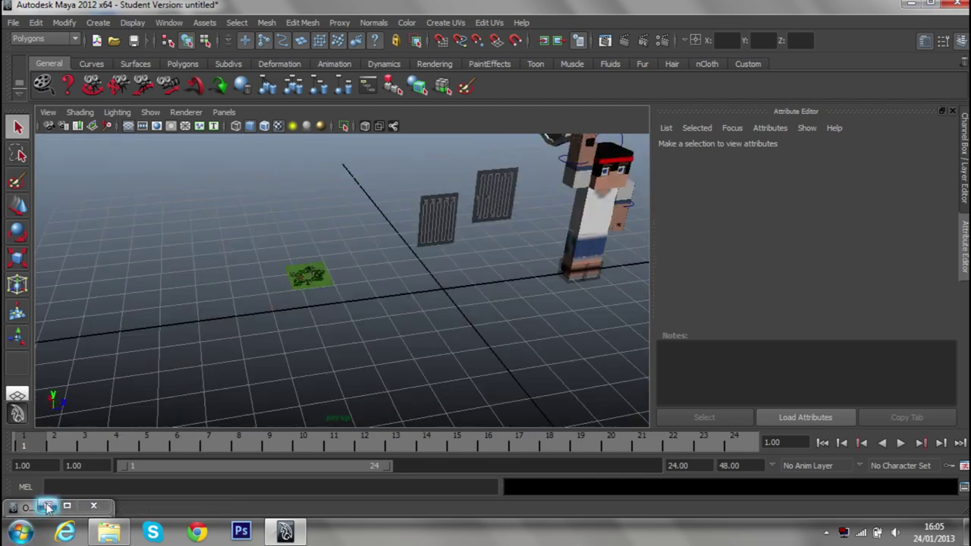
# - Select group1 in the Outliner, show its channels, and orbit to bring the character into view
pyautogui.click(47, 506)
pyautogui.click(516, 173)
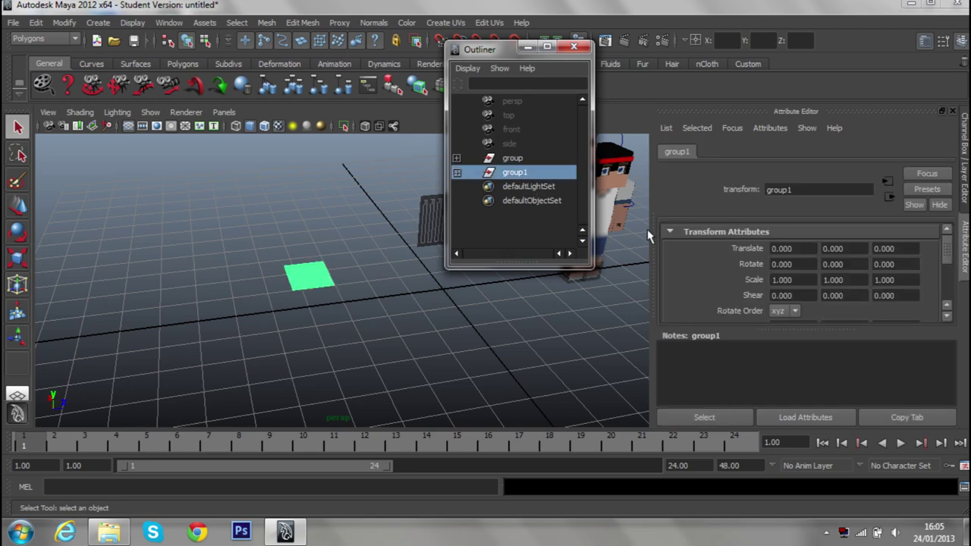
pyautogui.click(529, 47)
pyautogui.click(156, 22)
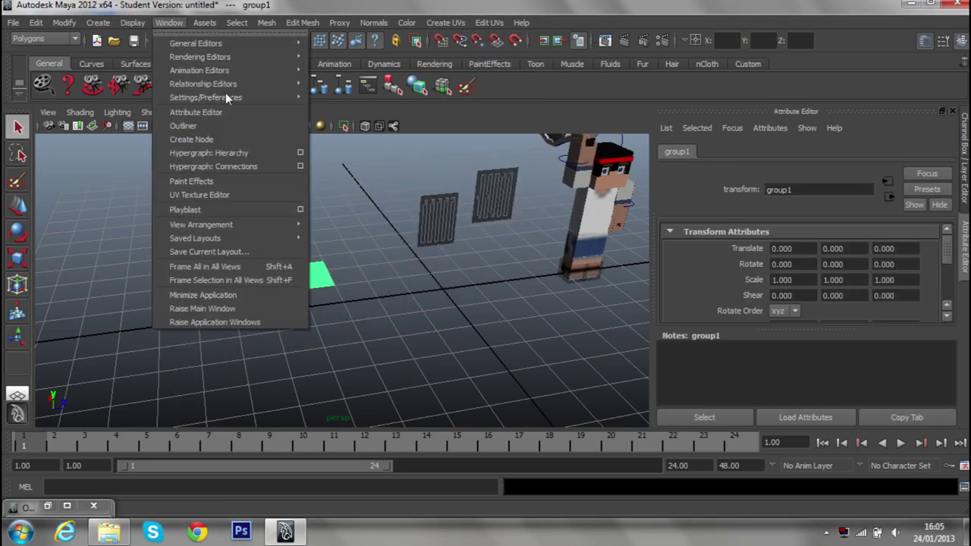
pyautogui.click(218, 123)
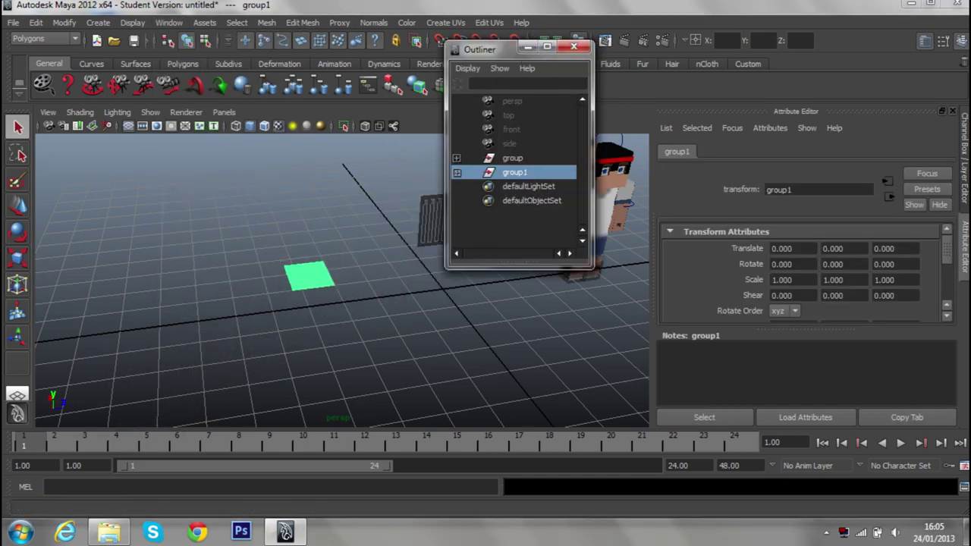
pyautogui.hotkey('ctrl', 'a')
pyautogui.click(529, 47)
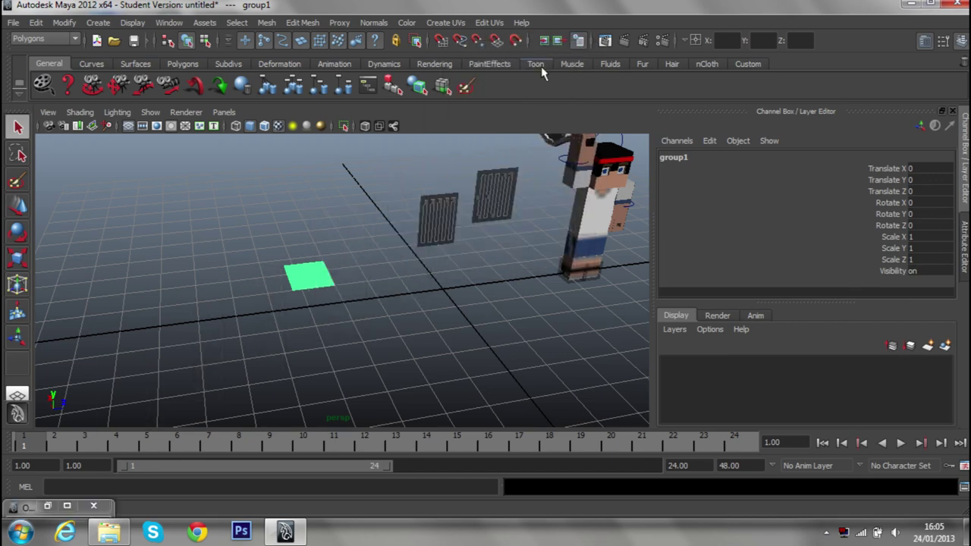
pyautogui.moveTo(372, 272)
pyautogui.keyDown('alt'); pyautogui.mouseDown()
pyautogui.moveTo(400, 308)
pyautogui.moveTo(457, 325)
pyautogui.moveTo(258, 266)
pyautogui.moveTo(309, 279)
pyautogui.moveTo(428, 271)
pyautogui.moveTo(407, 211)
pyautogui.mouseUp(); pyautogui.keyUp('alt')
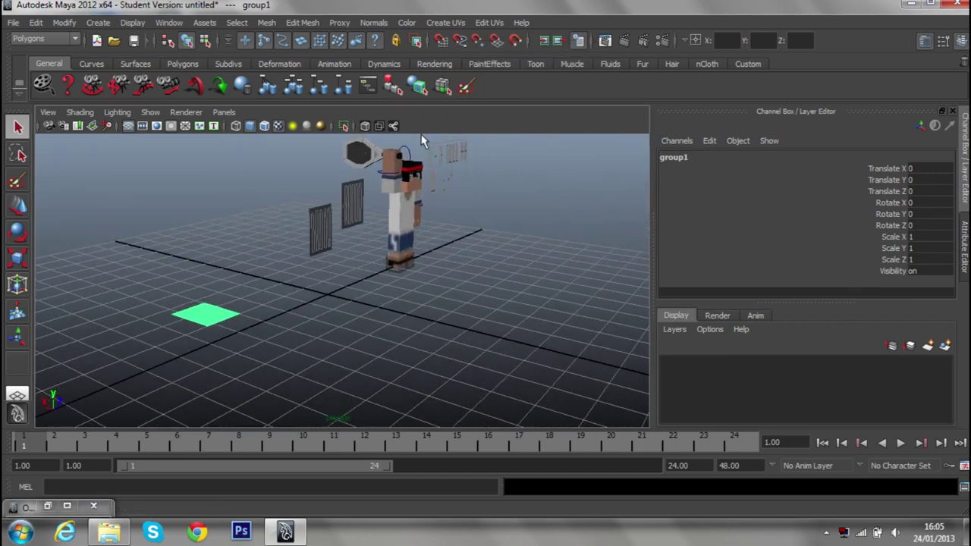
pyautogui.scroll(-3, 343, 284)
pyautogui.keyDown('alt'); pyautogui.moveTo(347, 299); pyautogui.dragTo(271, 337); pyautogui.keyUp('alt')
pyautogui.scroll(5, 271, 336)
pyautogui.keyDown('alt'); pyautogui.moveTo(256, 336); pyautogui.dragTo(442, 342, button='middle'); pyautogui.keyUp('alt')
pyautogui.scroll(-3, 443, 343)
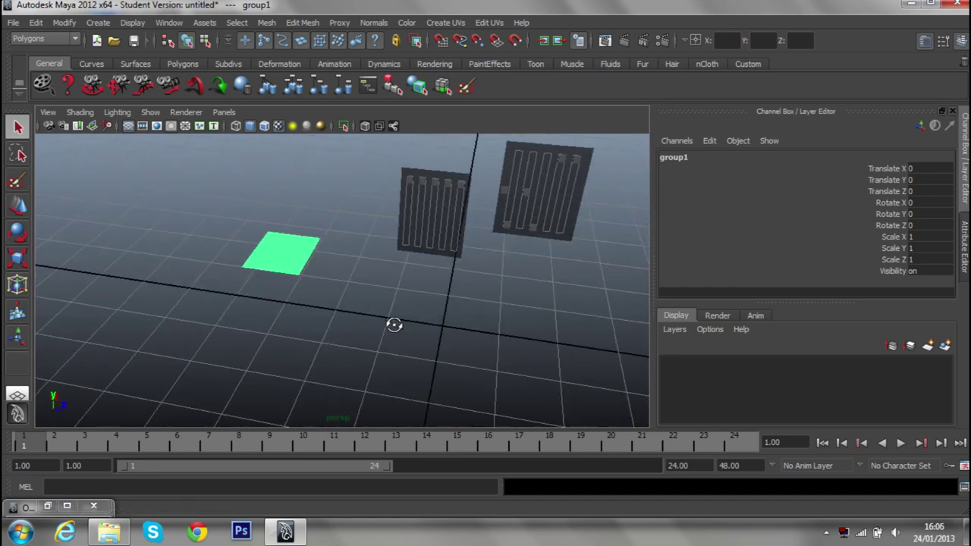
pyautogui.moveTo(456, 321)
pyautogui.keyDown('alt'); pyautogui.mouseDown()
pyautogui.moveTo(314, 299)
pyautogui.moveTo(412, 280)
pyautogui.moveTo(341, 301)
pyautogui.mouseUp(); pyautogui.keyUp('alt')
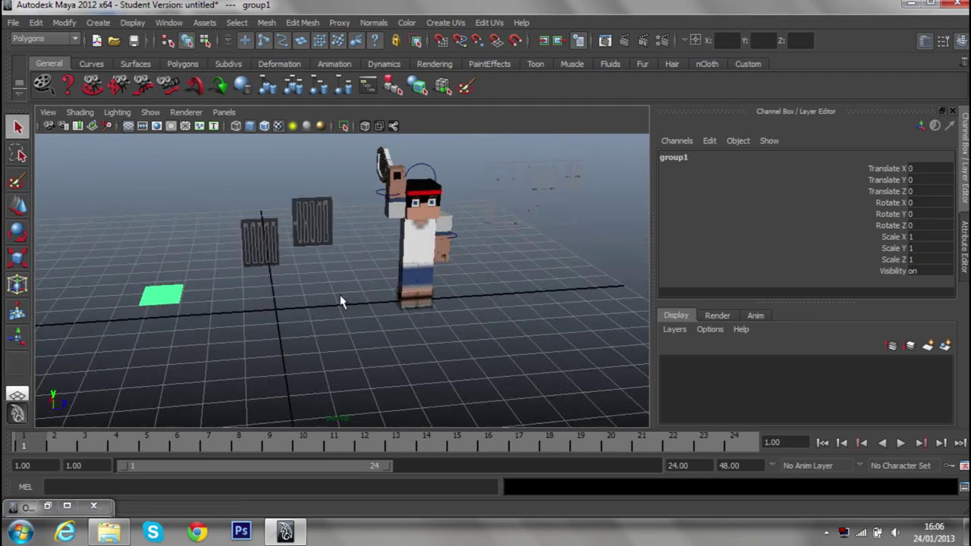
# - Expand the character group and set joueur1:déplacement's Scale X, Y and Z to 0.228
pyautogui.click(47, 506)
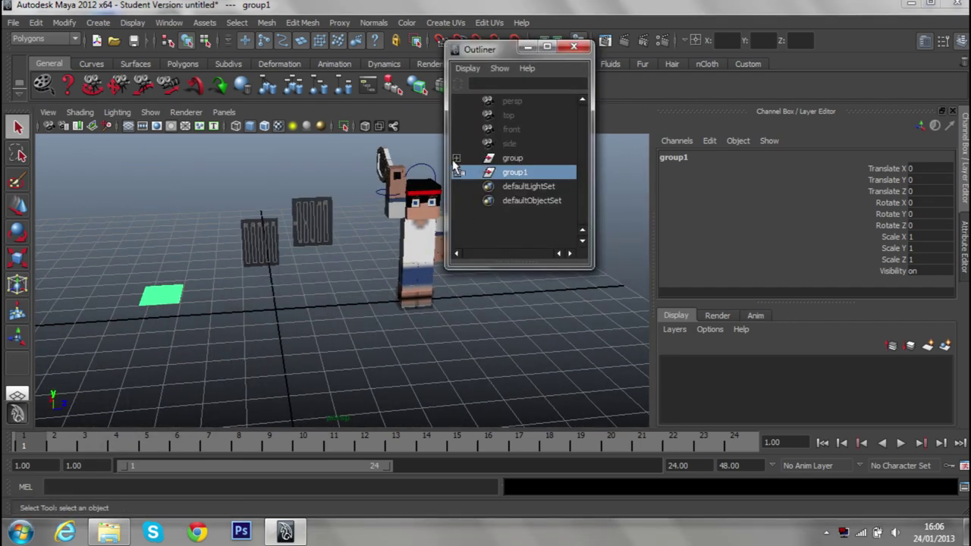
pyautogui.click(510, 157)
pyautogui.click(457, 158)
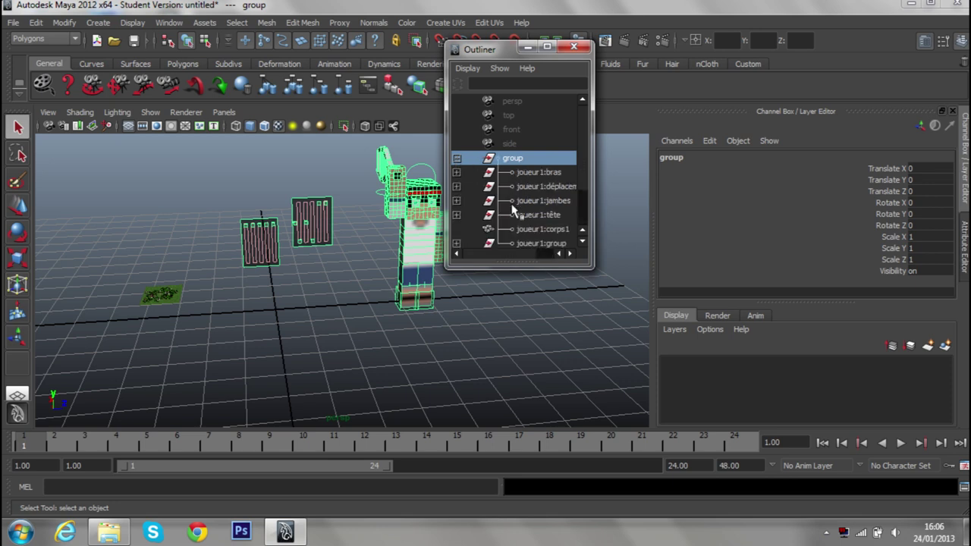
pyautogui.scroll(-2, 513, 211)
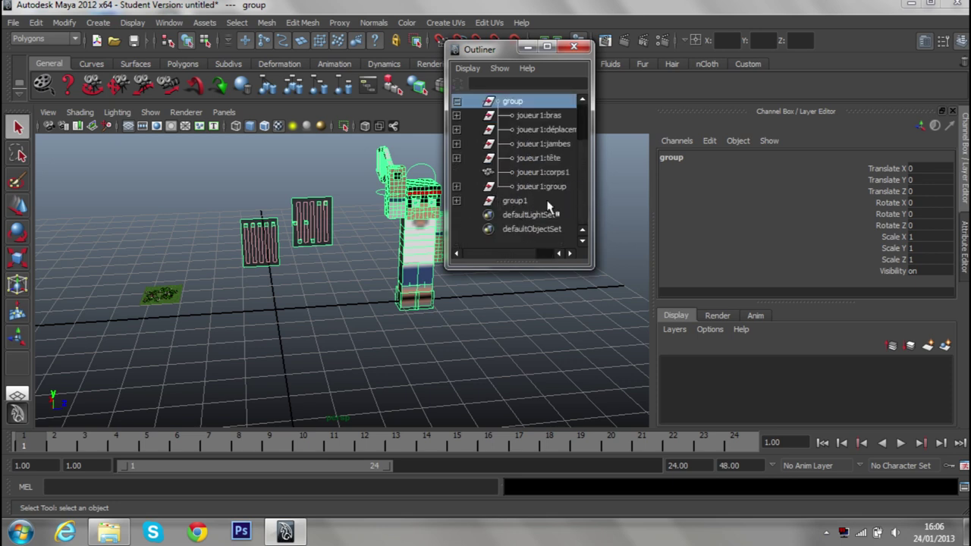
pyautogui.click(545, 132)
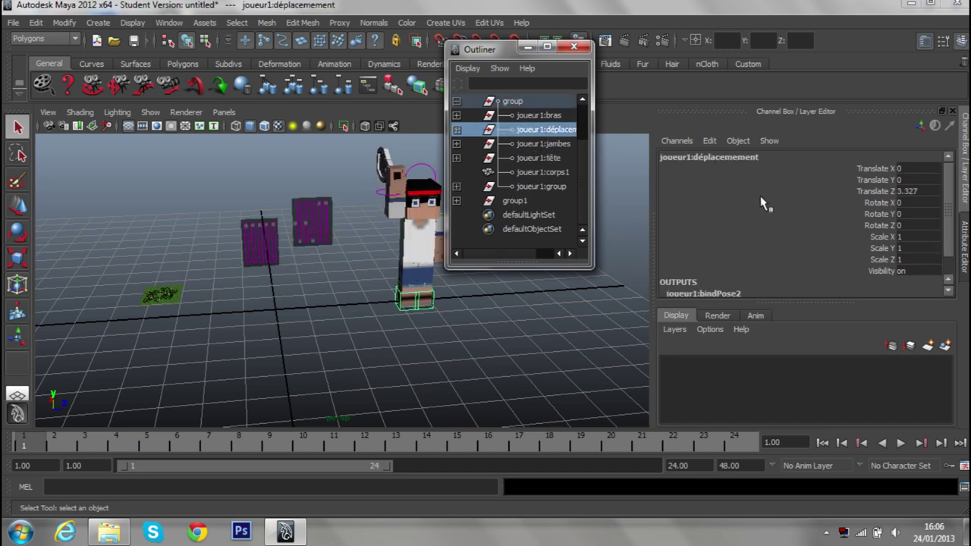
pyautogui.doubleClick(915, 238)
pyautogui.keyDown('shift'); pyautogui.click(910, 260); pyautogui.keyUp('shift')
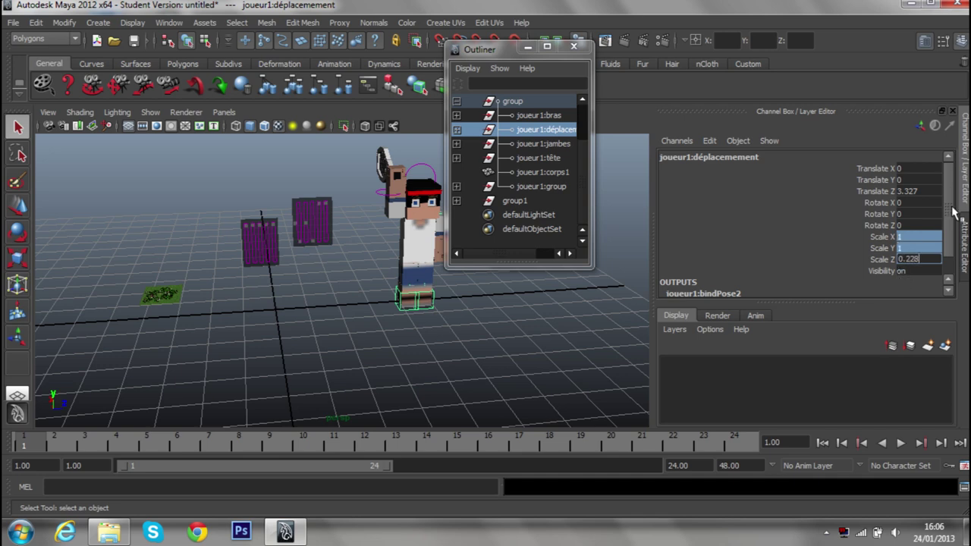
pyautogui.press('Return')
# - Deselect everything, close the Outliner and orbit around the shrunken character
pyautogui.click(461, 338)
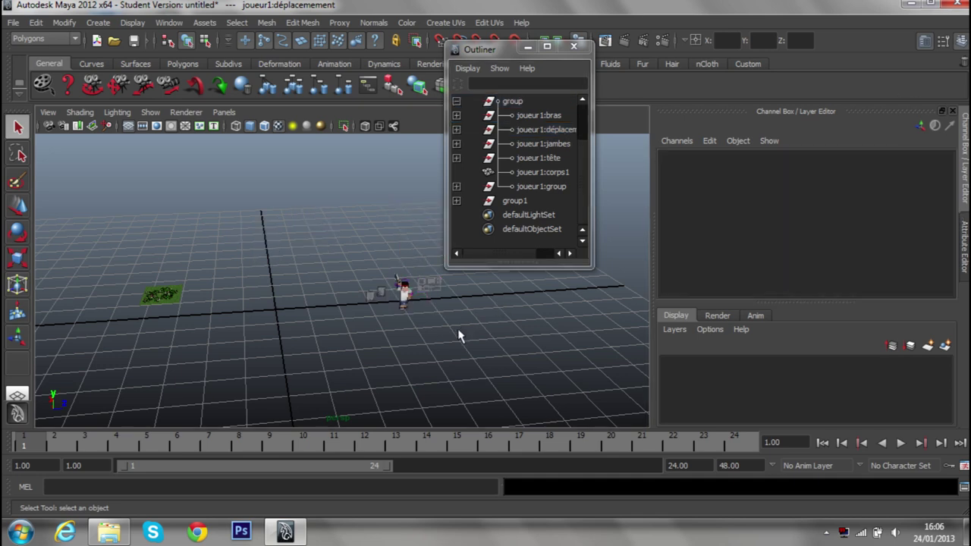
pyautogui.click(574, 47)
pyautogui.scroll(5, 436, 236)
pyautogui.moveTo(336, 180)
pyautogui.keyDown('alt'); pyautogui.mouseDown()
pyautogui.moveTo(302, 178)
pyautogui.moveTo(327, 211)
pyautogui.moveTo(374, 222)
pyautogui.moveTo(393, 193)
pyautogui.moveTo(403, 196)
pyautogui.moveTo(401, 160)
pyautogui.moveTo(374, 243)
pyautogui.moveTo(456, 210)
pyautogui.moveTo(468, 234)
pyautogui.moveTo(232, 276)
pyautogui.moveTo(356, 263)
pyautogui.moveTo(344, 269)
pyautogui.moveTo(346, 304)
pyautogui.moveTo(347, 286)
pyautogui.moveTo(309, 273)
pyautogui.moveTo(298, 321)
pyautogui.moveTo(265, 283)
pyautogui.moveTo(288, 314)
pyautogui.moveTo(357, 250)
pyautogui.mouseUp(); pyautogui.keyUp('alt')
pyautogui.scroll(-3, 302, 177)
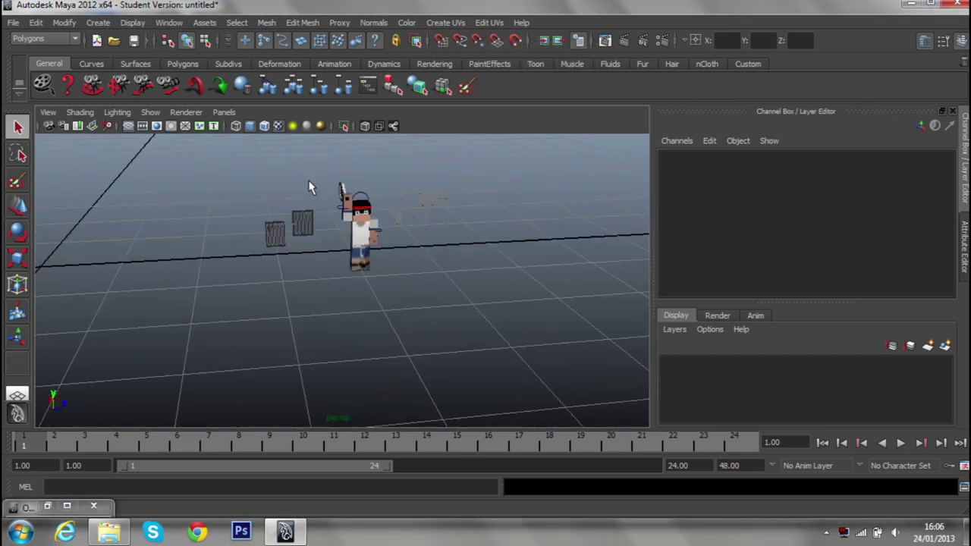
pyautogui.click(54, 40)
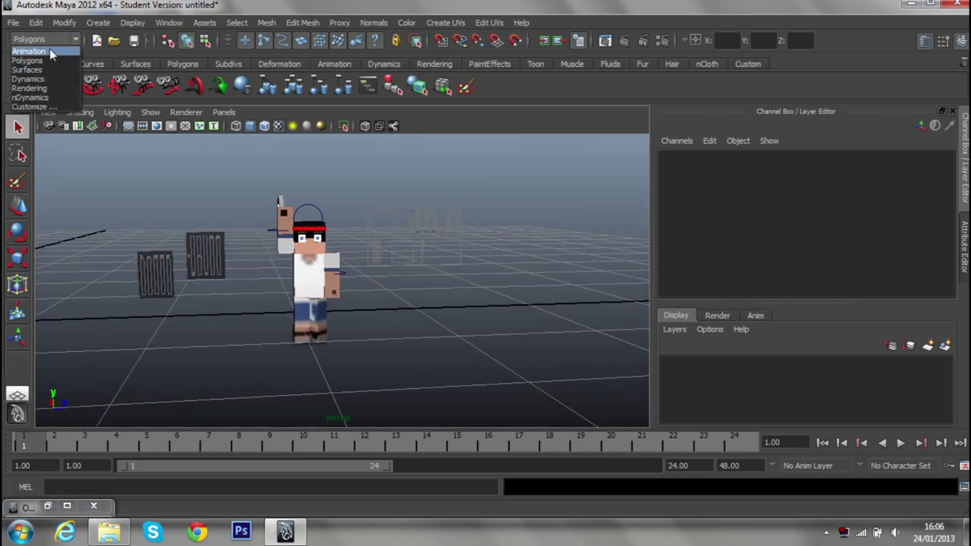
# - Choose the Animation menu set and browse its Skeleton, Deformers and Constrain menus
pyautogui.click(48, 52)
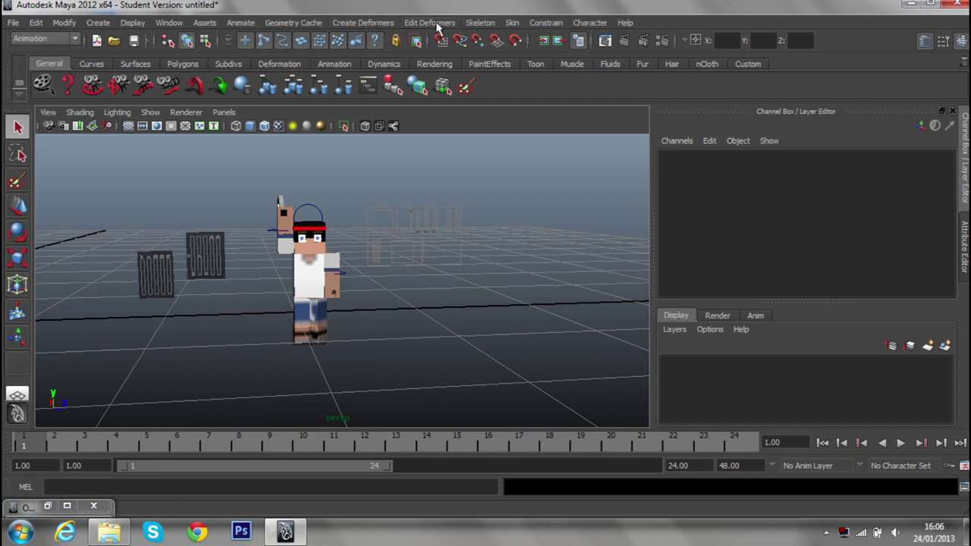
pyautogui.click(469, 24)
pyautogui.click(425, 22)
pyautogui.click(365, 23)
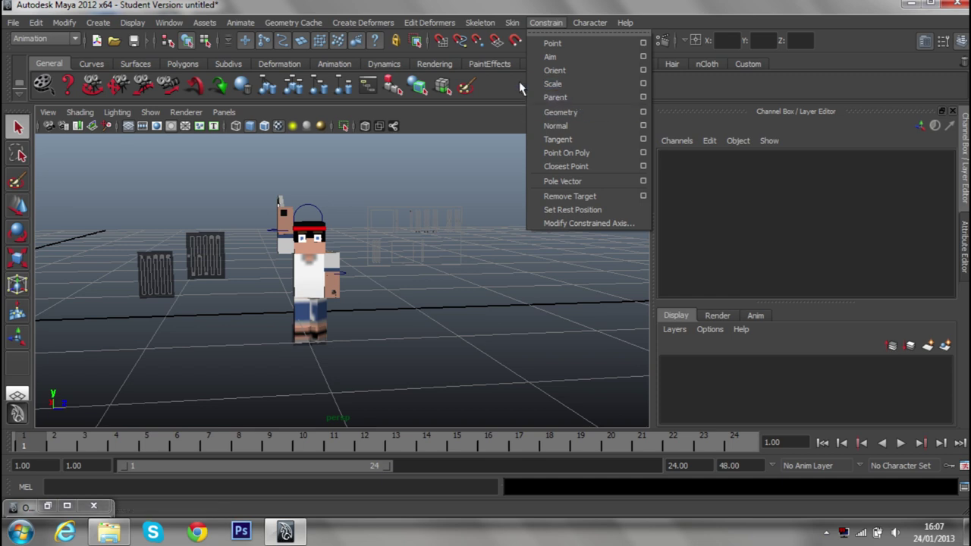
pyautogui.click(438, 340)
pyautogui.scroll(-3, 422, 353)
pyautogui.keyDown('alt'); pyautogui.moveTo(422, 352); pyautogui.dragTo(370, 243); pyautogui.keyUp('alt')
pyautogui.keyDown('alt'); pyautogui.moveTo(237, 302); pyautogui.dragTo(293, 280); pyautogui.keyUp('alt')
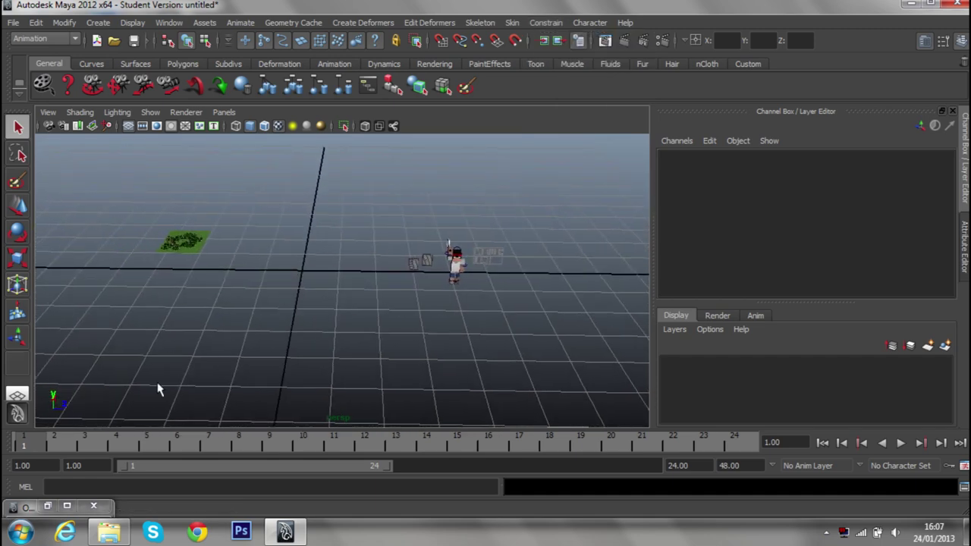
# - Select group1, scale it roughly to 24.471 and move it along Z to 10.236
pyautogui.click(48, 507)
pyautogui.click(538, 186)
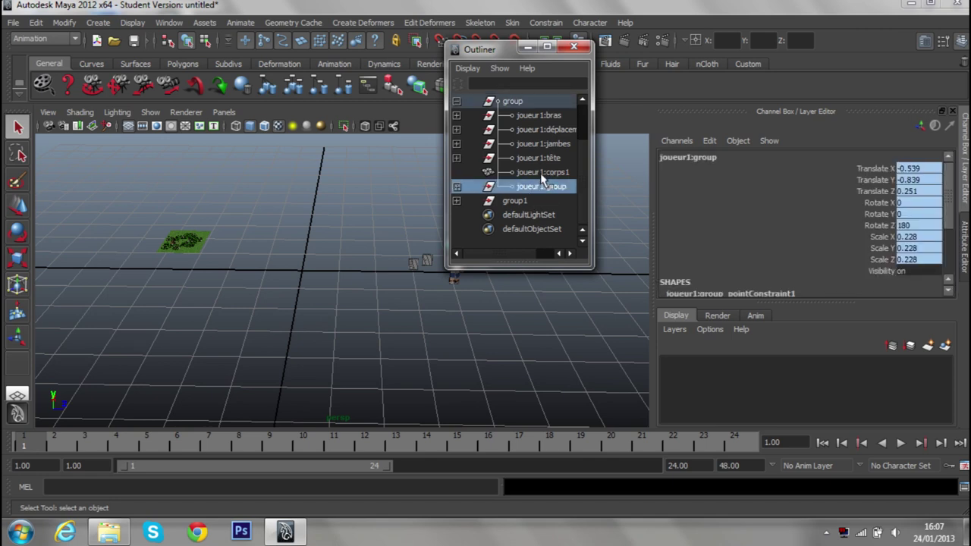
pyautogui.click(457, 102)
pyautogui.click(523, 173)
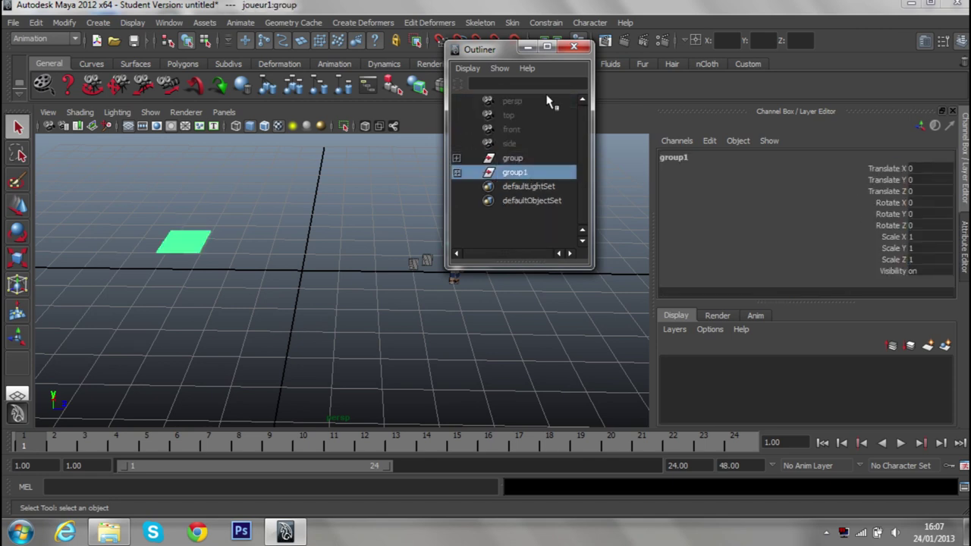
pyautogui.click(525, 47)
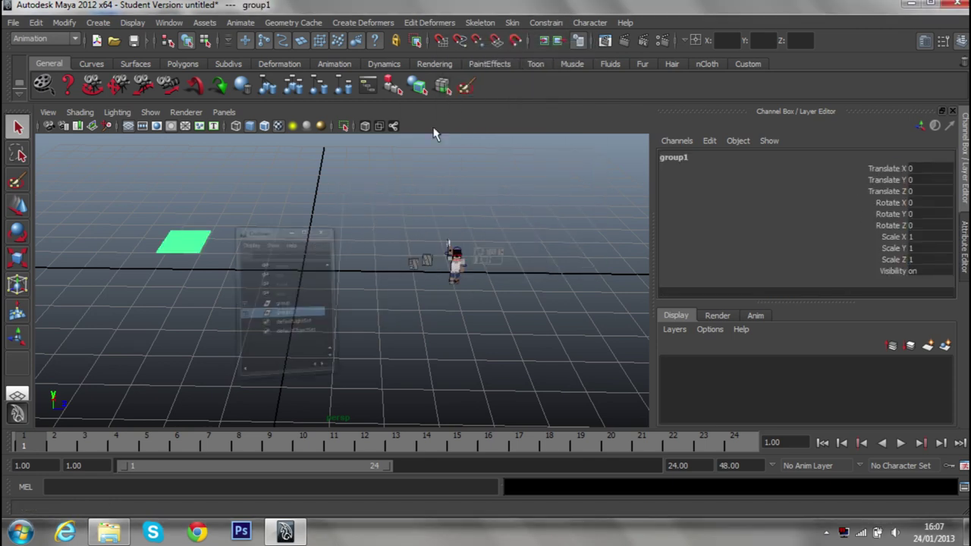
pyautogui.click(16, 260)
pyautogui.moveTo(184, 239); pyautogui.dragTo(920, 382)
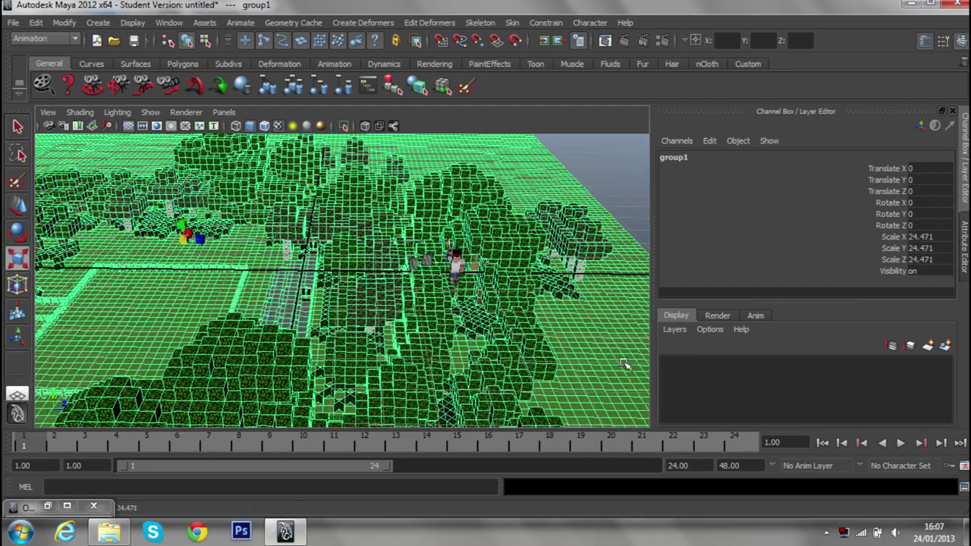
pyautogui.press('w')
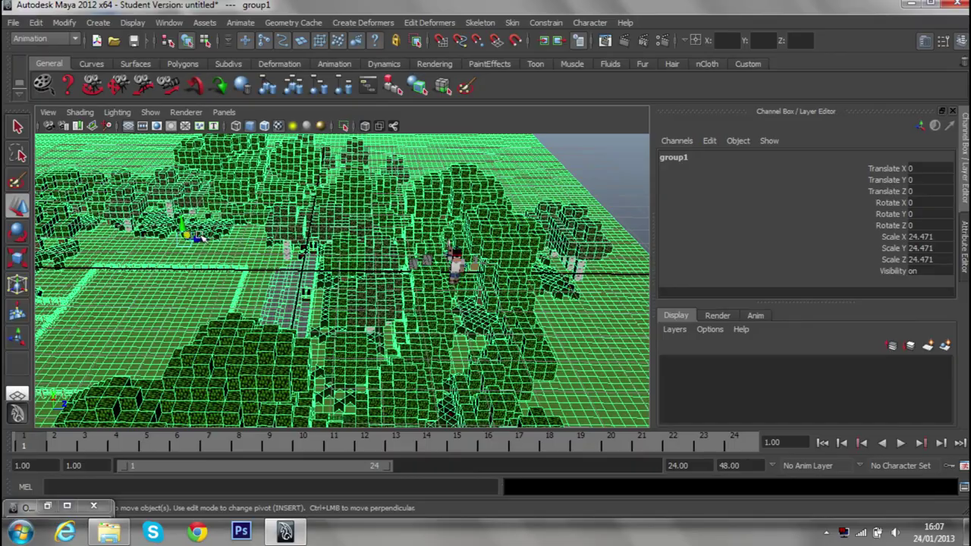
pyautogui.moveTo(205, 241)
pyautogui.mouseDown()
pyautogui.moveTo(501, 254)
pyautogui.moveTo(472, 245)
pyautogui.moveTo(448, 201)
pyautogui.moveTo(269, 254)
pyautogui.mouseUp()
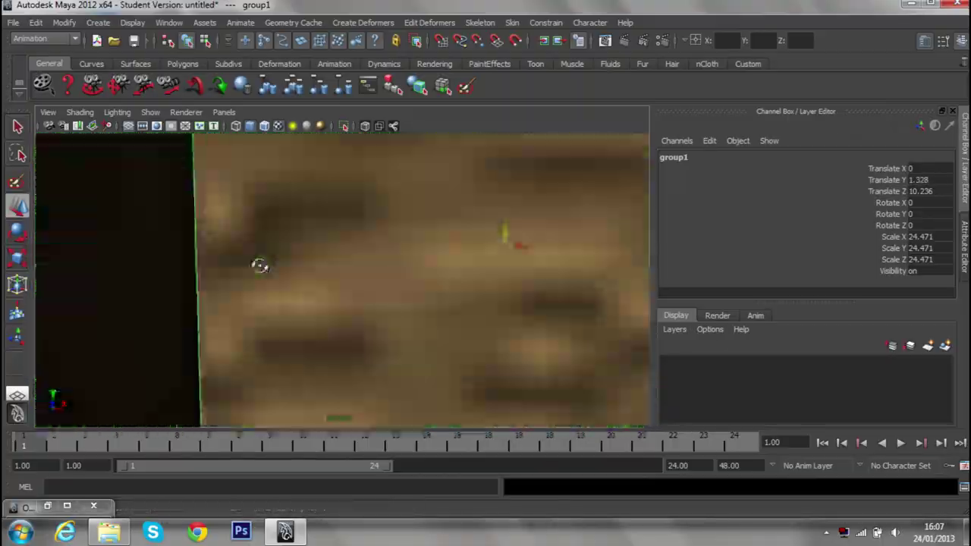
pyautogui.moveTo(269, 254)
pyautogui.keyDown('alt'); pyautogui.mouseDown()
pyautogui.moveTo(260, 265)
pyautogui.moveTo(267, 285)
pyautogui.mouseUp(); pyautogui.keyUp('alt')
pyautogui.scroll(5, 258, 262)
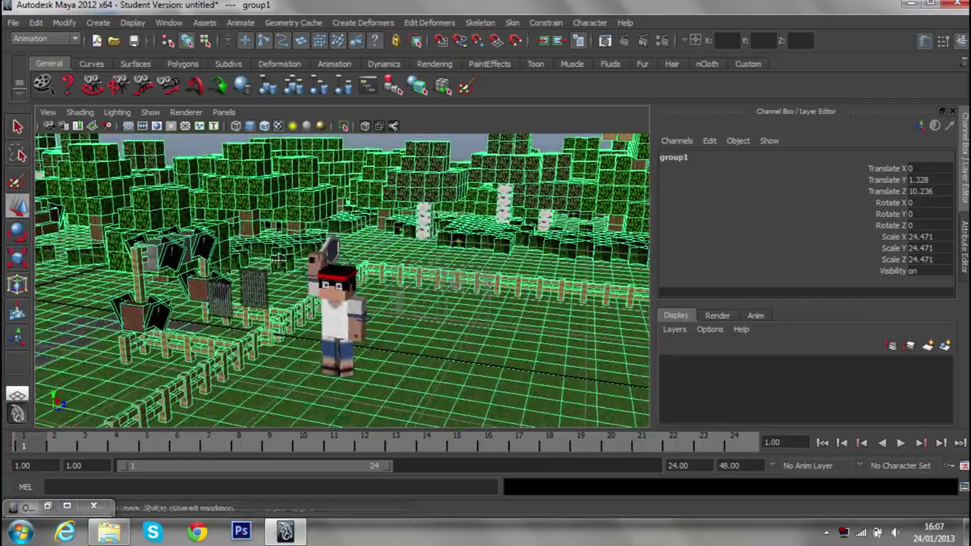
pyautogui.moveTo(237, 320)
pyautogui.keyDown('alt'); pyautogui.mouseDown()
pyautogui.moveTo(171, 315)
pyautogui.moveTo(326, 304)
pyautogui.moveTo(243, 288)
pyautogui.mouseUp(); pyautogui.keyUp('alt')
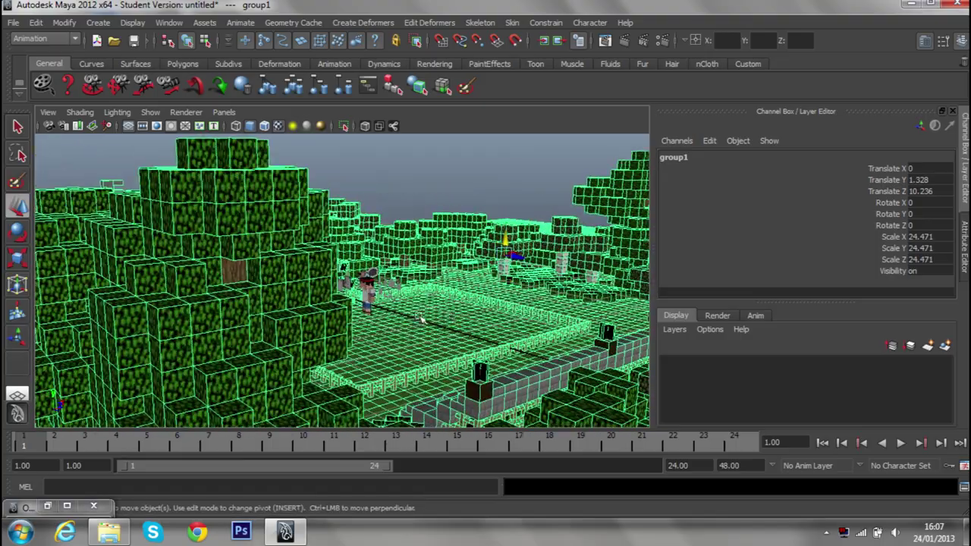
# - Set group1's scale uniformly to 40 on X, Y and Z, then restore the Outliner
pyautogui.click(18, 258)
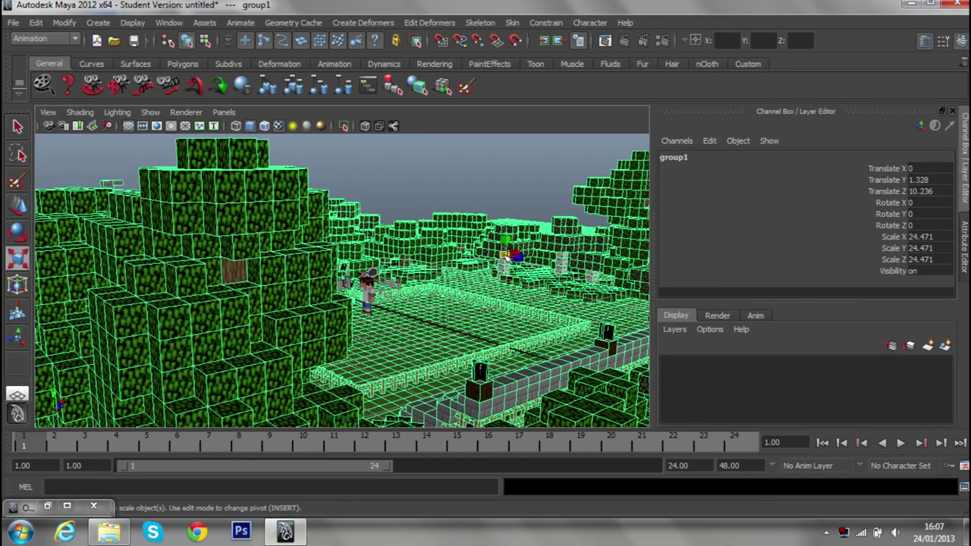
pyautogui.moveTo(503, 255); pyautogui.dragTo(954, 403)
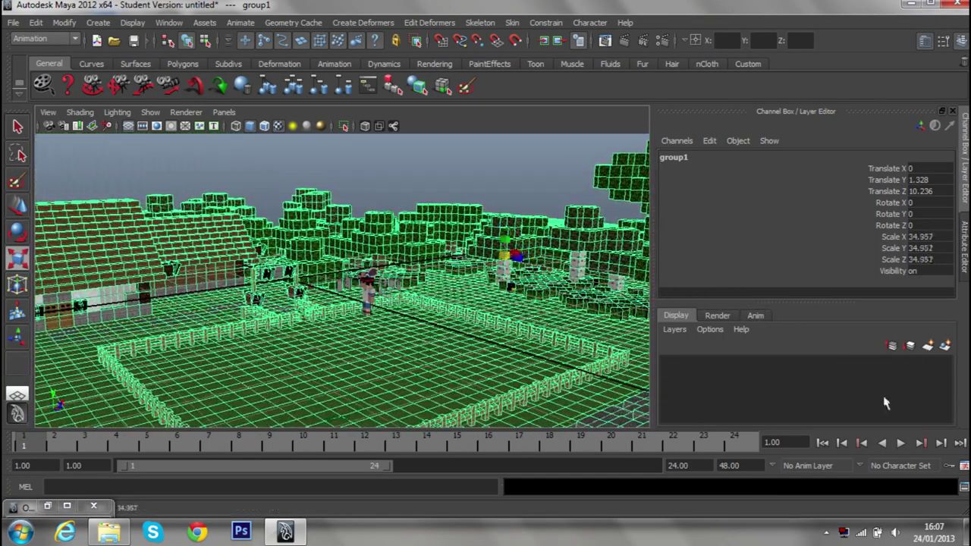
pyautogui.scroll(5, 364, 303)
pyautogui.keyDown('alt'); pyautogui.moveTo(364, 303); pyautogui.dragTo(782, 331); pyautogui.keyUp('alt')
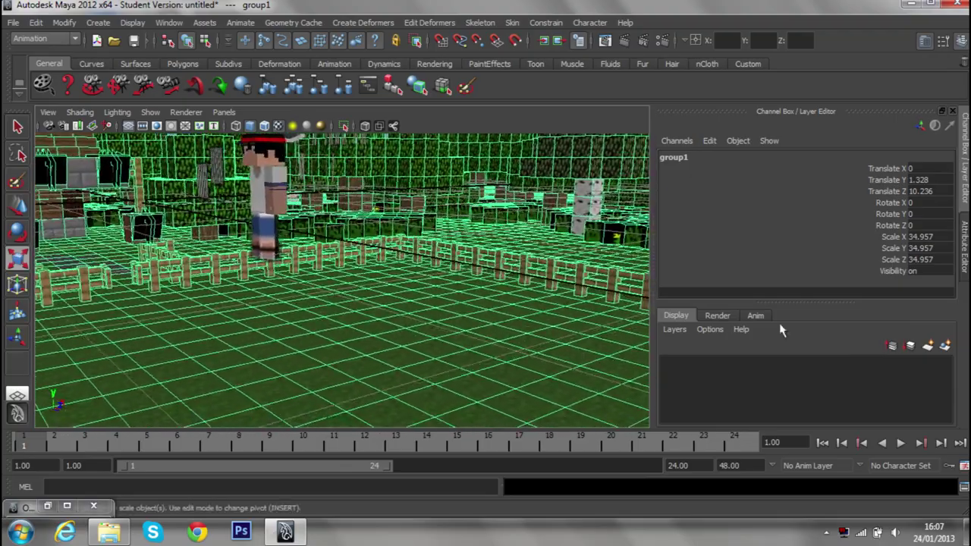
pyautogui.moveTo(395, 257)
pyautogui.keyDown('alt'); pyautogui.mouseDown()
pyautogui.moveTo(373, 289)
pyautogui.moveTo(472, 321)
pyautogui.mouseUp(); pyautogui.keyUp('alt')
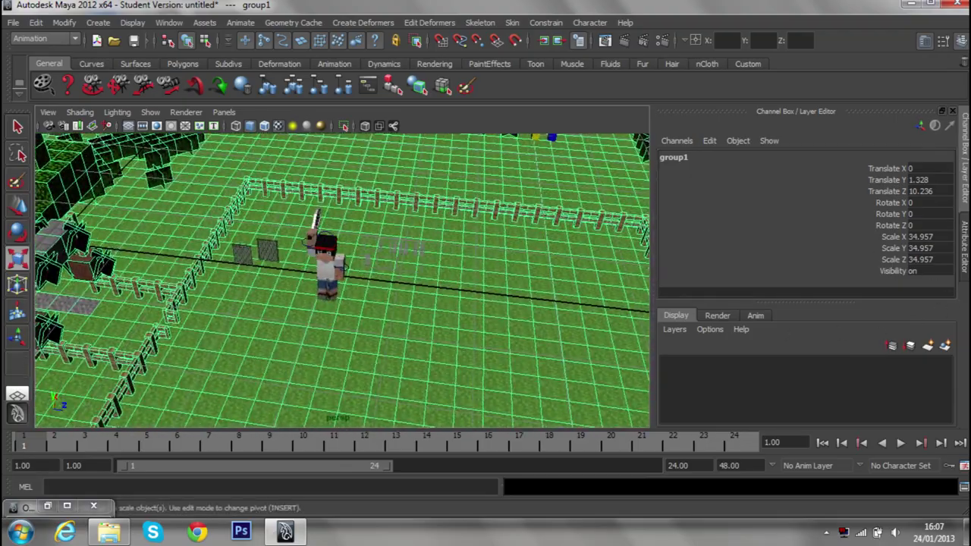
pyautogui.moveTo(920, 240); pyautogui.dragTo(927, 261)
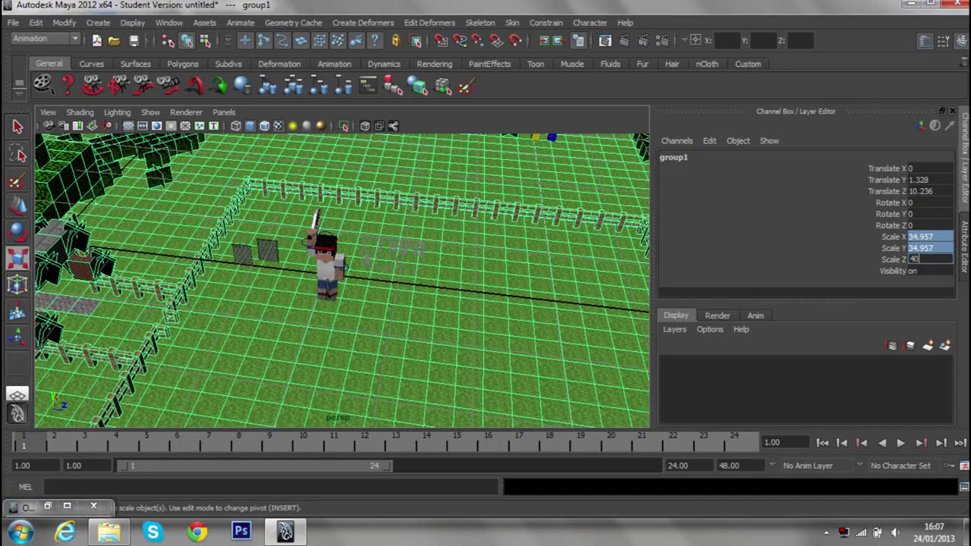
pyautogui.press('Return')
pyautogui.scroll(-5, 203, 231)
pyautogui.keyDown('alt'); pyautogui.moveTo(228, 250); pyautogui.dragTo(204, 232); pyautogui.keyUp('alt')
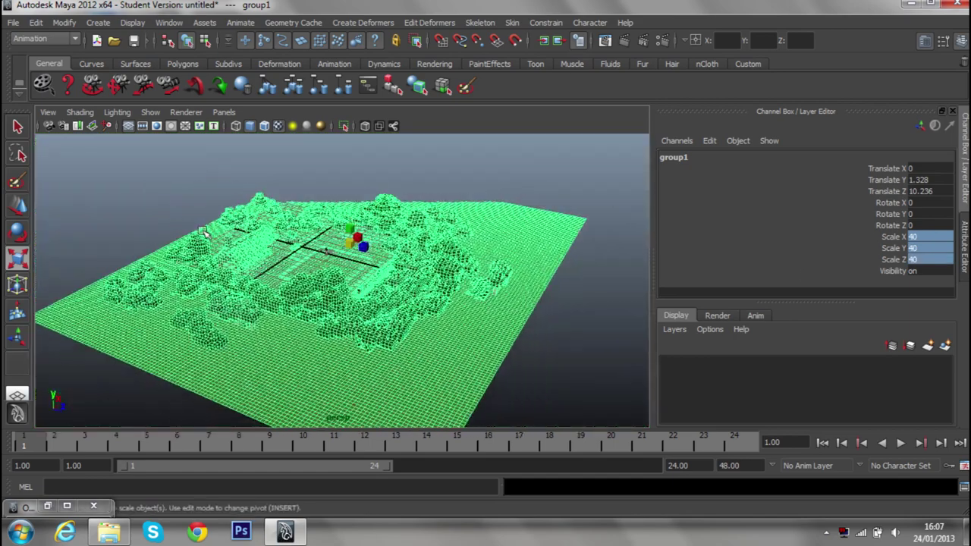
pyautogui.click(47, 507)
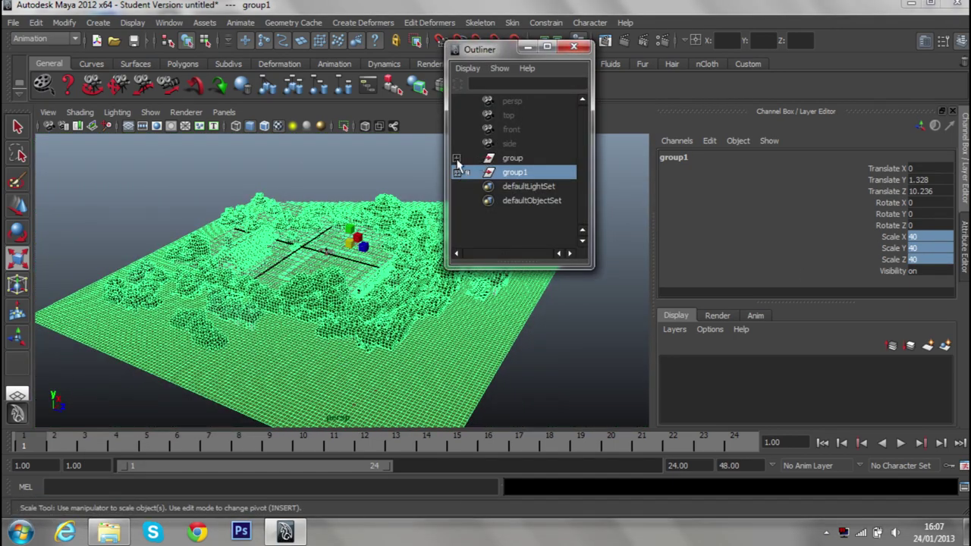
# - Select joueur1:déplacement in the Outliner and move the character left beside the fence
pyautogui.click(456, 159)
pyautogui.scroll(-2, 529, 215)
pyautogui.click(545, 133)
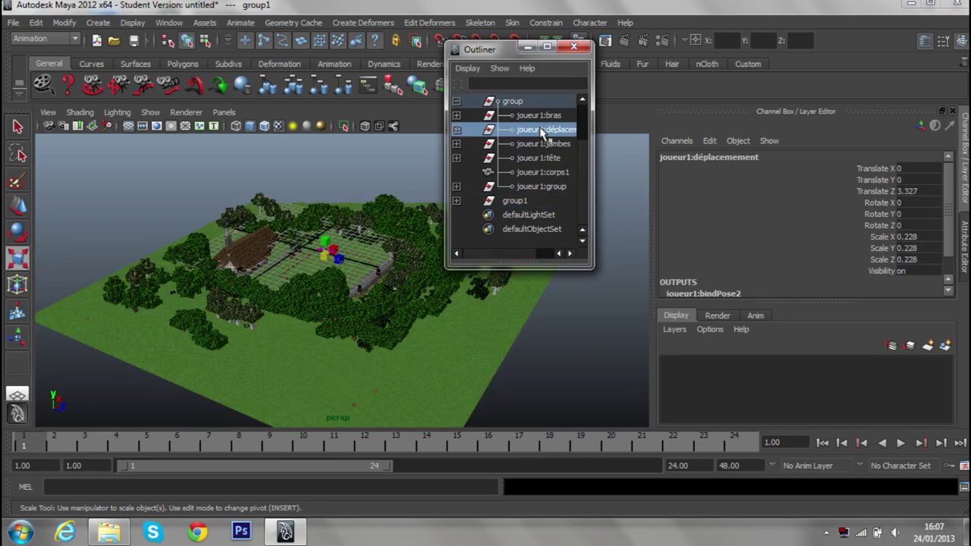
pyautogui.click(528, 46)
pyautogui.scroll(5, 289, 243)
pyautogui.keyDown('alt'); pyautogui.moveTo(289, 243); pyautogui.dragTo(347, 321); pyautogui.keyUp('alt')
pyautogui.scroll(4, 345, 320)
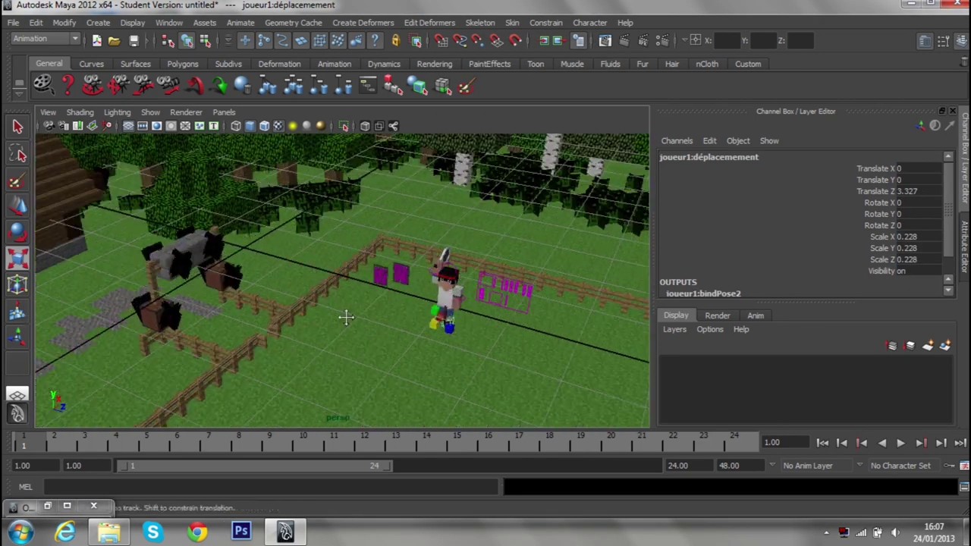
pyautogui.click(17, 207)
pyautogui.moveTo(406, 328)
pyautogui.mouseDown()
pyautogui.moveTo(163, 323)
pyautogui.moveTo(459, 264)
pyautogui.moveTo(351, 291)
pyautogui.mouseUp()
# - Select and frame the map group group1, then raise it in Y to meet the character
pyautogui.scroll(3, 459, 264)
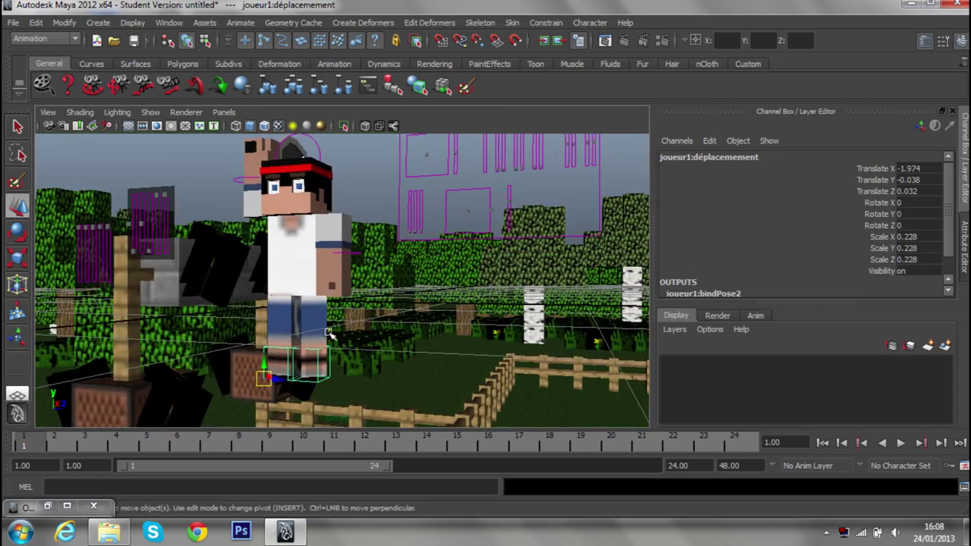
pyautogui.keyDown('alt'); pyautogui.moveTo(329, 334); pyautogui.dragTo(369, 355); pyautogui.keyUp('alt')
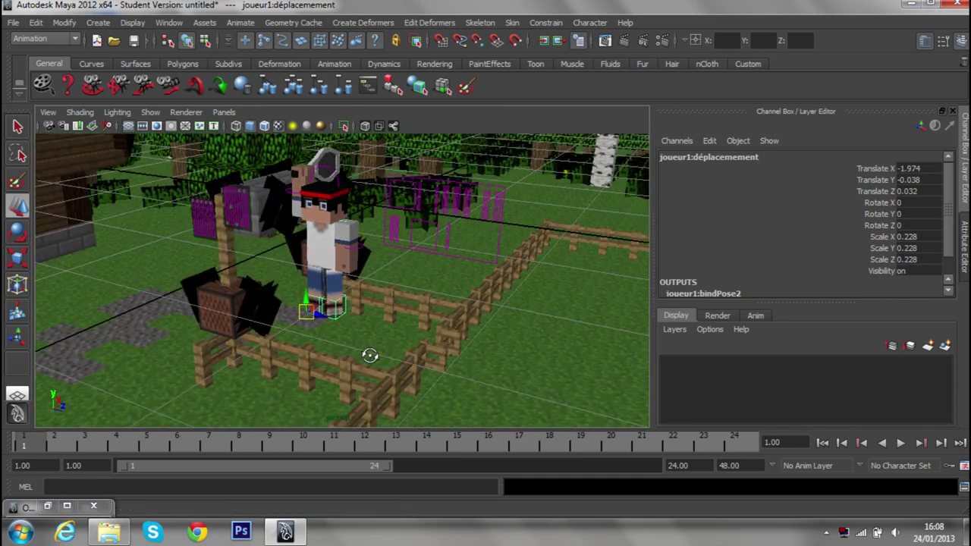
pyautogui.click(50, 506)
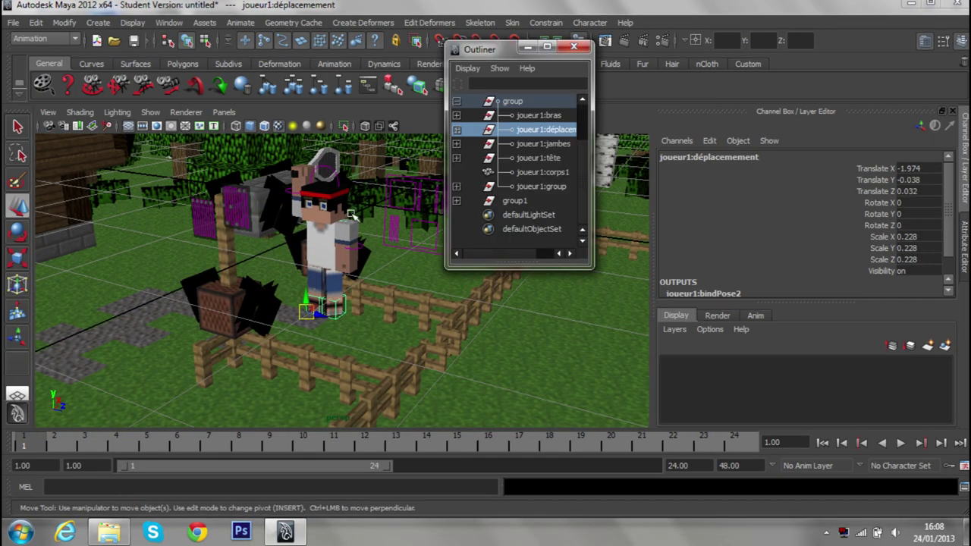
pyautogui.click(522, 204)
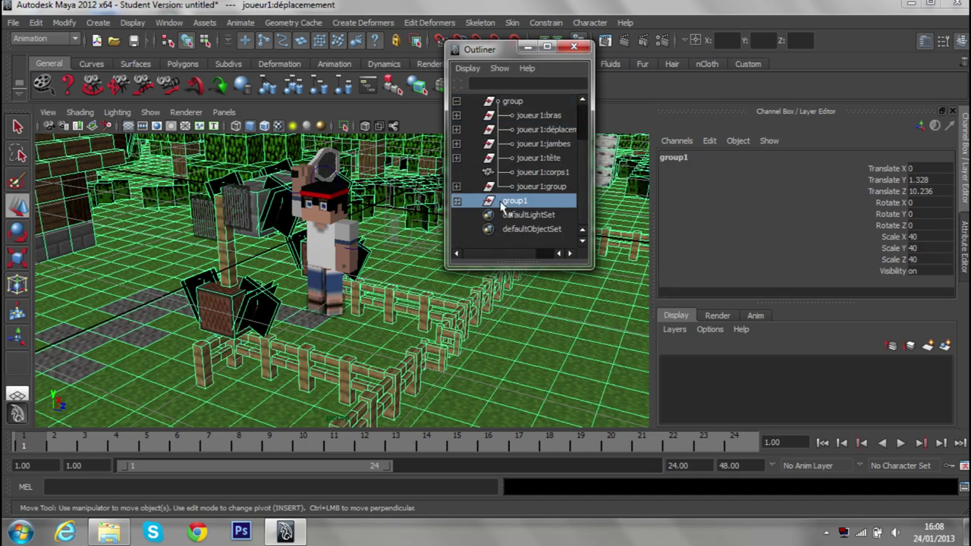
pyautogui.press('f')
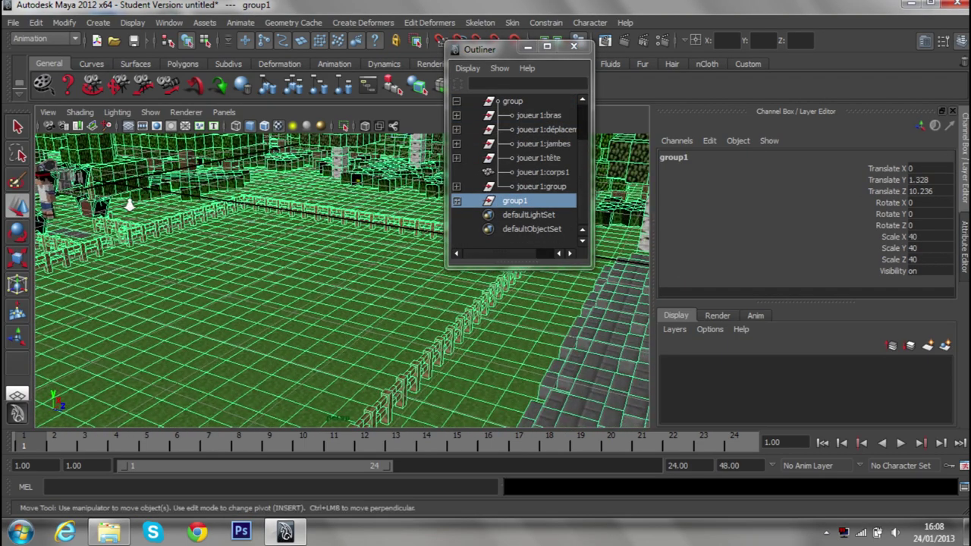
pyautogui.moveTo(356, 226); pyautogui.dragTo(325, 380)
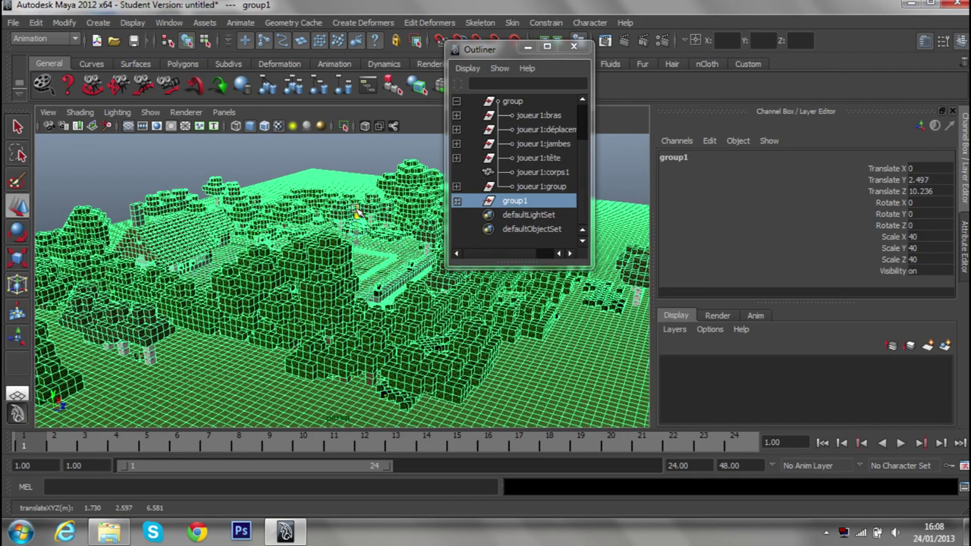
# - Reselect the character's joueur1:déplacement control in the Outliner hierarchy
pyautogui.scroll(-8, 326, 380)
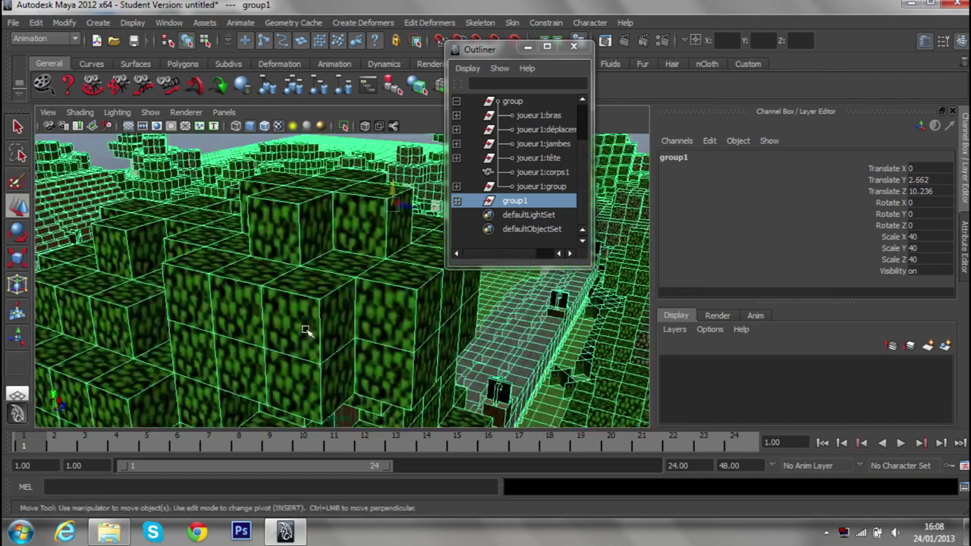
pyautogui.scroll(3, 345, 349)
pyautogui.scroll(5, 346, 348)
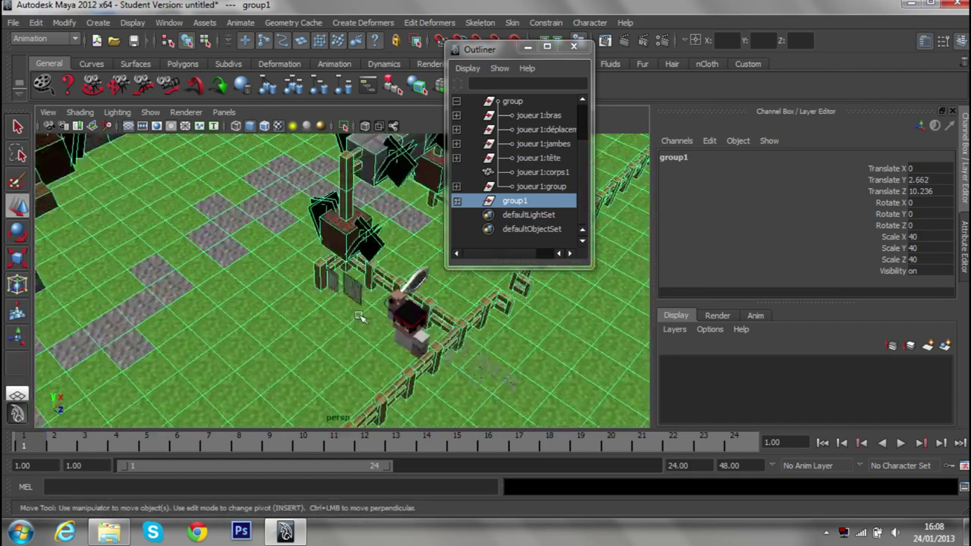
pyautogui.scroll(2, 303, 319)
pyautogui.scroll(2, 265, 285)
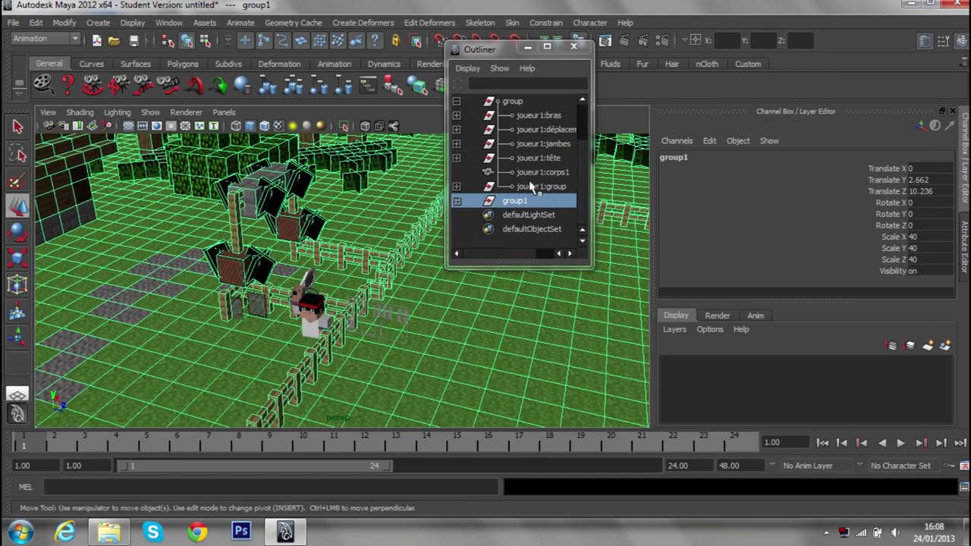
pyautogui.click(536, 186)
pyautogui.click(458, 101)
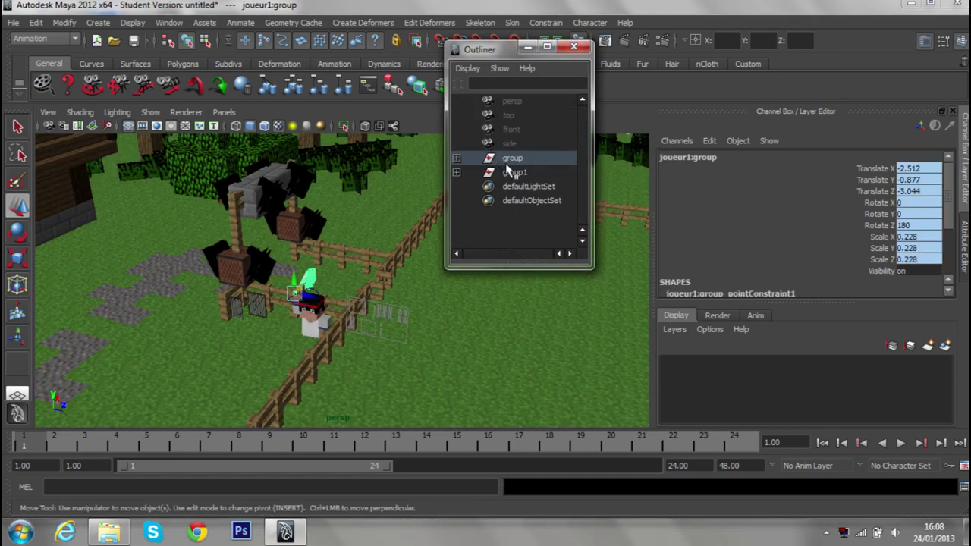
pyautogui.click(456, 159)
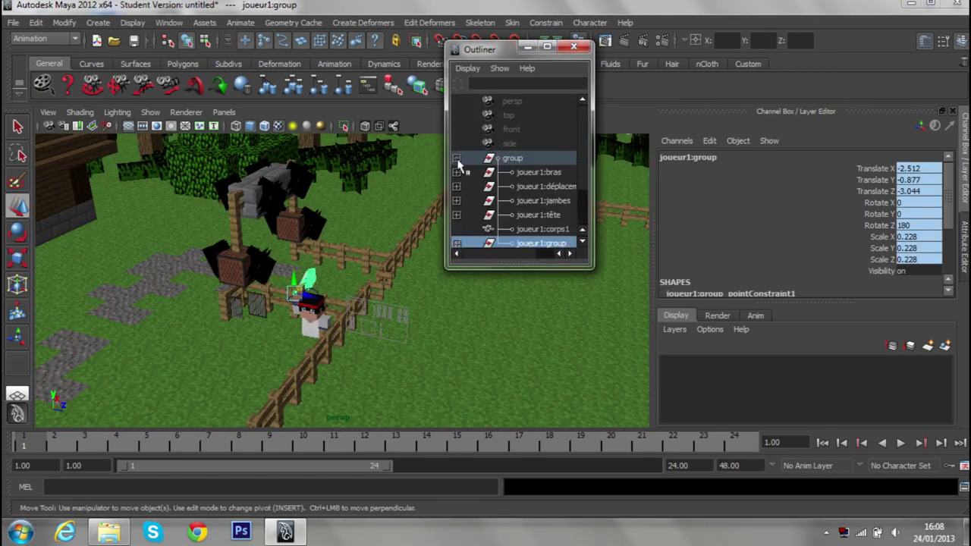
pyautogui.scroll(-2, 552, 218)
pyautogui.click(560, 144)
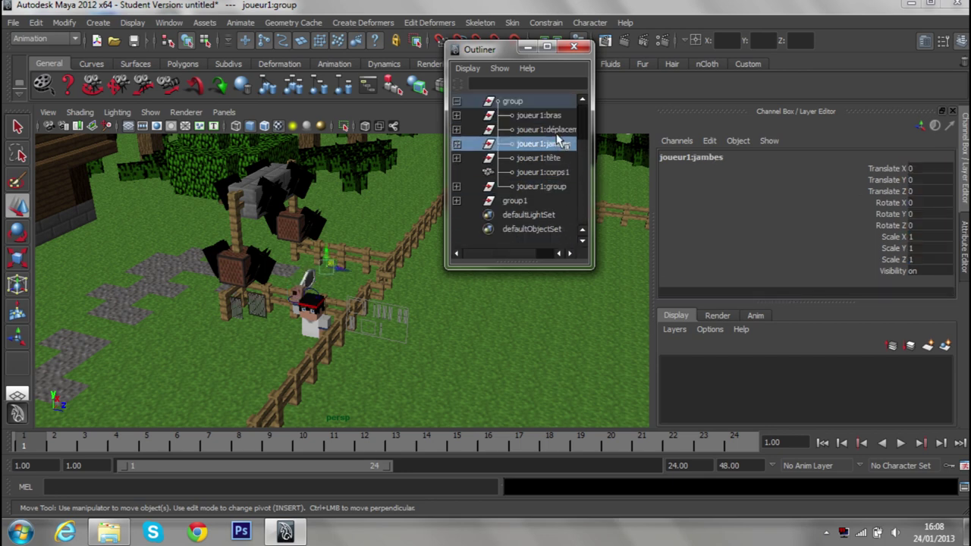
pyautogui.click(559, 130)
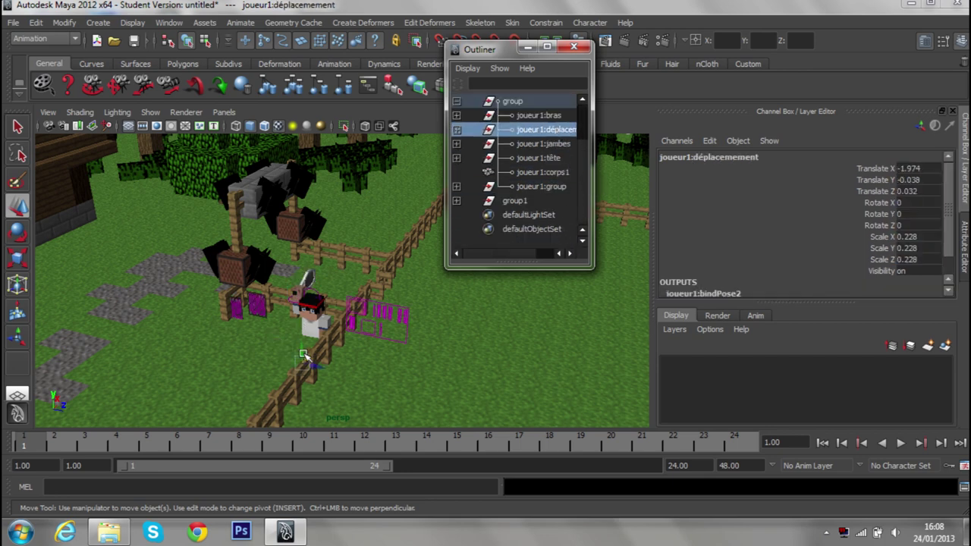
# - Move the character back along Z and lower its feet onto the ground
pyautogui.moveTo(302, 361)
pyautogui.keyDown('alt'); pyautogui.mouseDown()
pyautogui.moveTo(342, 323)
pyautogui.moveTo(321, 303)
pyautogui.moveTo(329, 307)
pyautogui.mouseUp(); pyautogui.keyUp('alt')
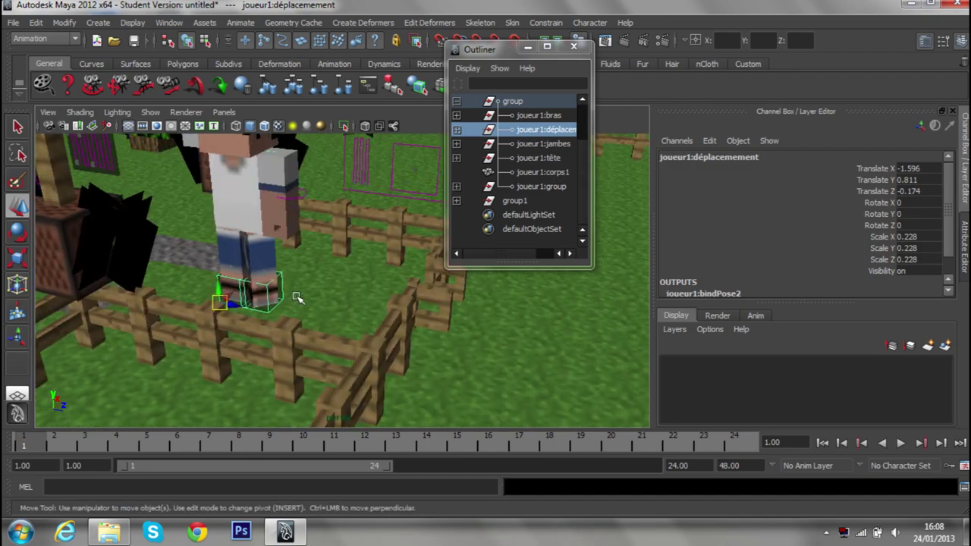
pyautogui.keyDown('alt'); pyautogui.moveTo(329, 307); pyautogui.dragTo(565, 377, button='right'); pyautogui.keyUp('alt')
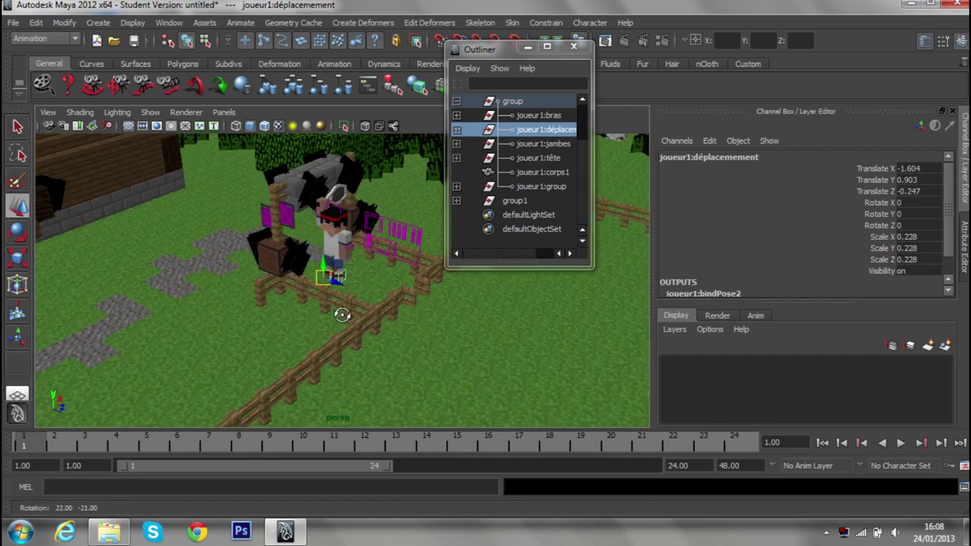
pyautogui.keyDown('alt'); pyautogui.moveTo(566, 377); pyautogui.dragTo(481, 296); pyautogui.keyUp('alt')
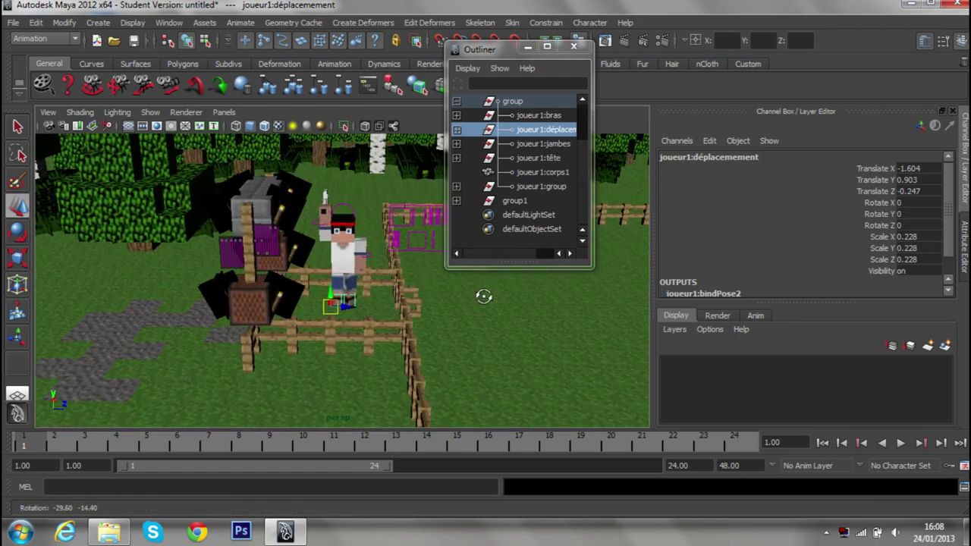
pyautogui.moveTo(309, 309)
pyautogui.mouseDown()
pyautogui.moveTo(251, 304)
pyautogui.moveTo(455, 304)
pyautogui.mouseUp()
pyautogui.moveTo(455, 303)
pyautogui.keyDown('alt'); pyautogui.mouseDown(button='right')
pyautogui.moveTo(516, 306)
pyautogui.moveTo(343, 339)
pyautogui.mouseUp(button='right'); pyautogui.keyUp('alt')
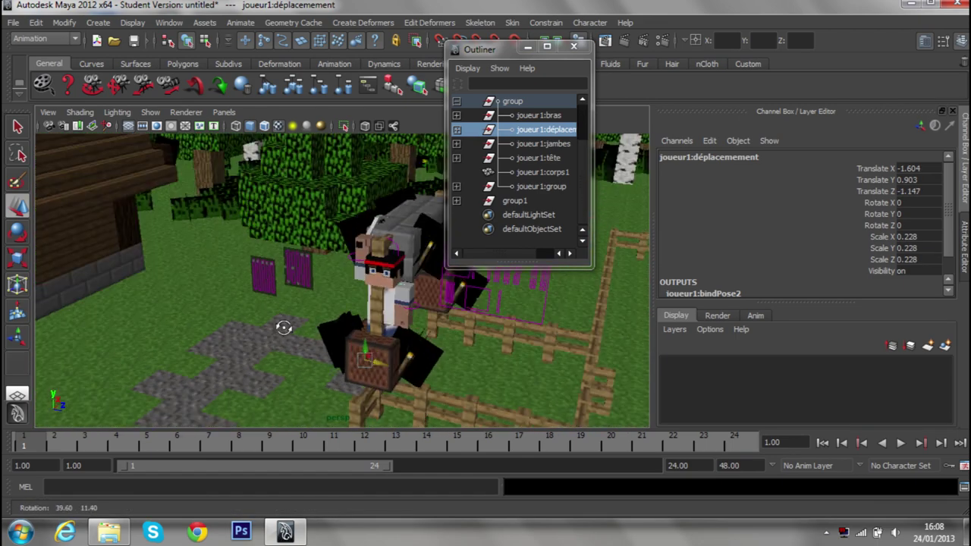
pyautogui.moveTo(343, 339)
pyautogui.mouseDown()
pyautogui.moveTo(343, 356)
pyautogui.moveTo(243, 344)
pyautogui.moveTo(263, 335)
pyautogui.mouseUp()
pyautogui.moveTo(353, 329); pyautogui.dragTo(349, 326)
pyautogui.keyDown('alt'); pyautogui.moveTo(349, 326); pyautogui.dragTo(310, 262, button='right'); pyautogui.keyUp('alt')
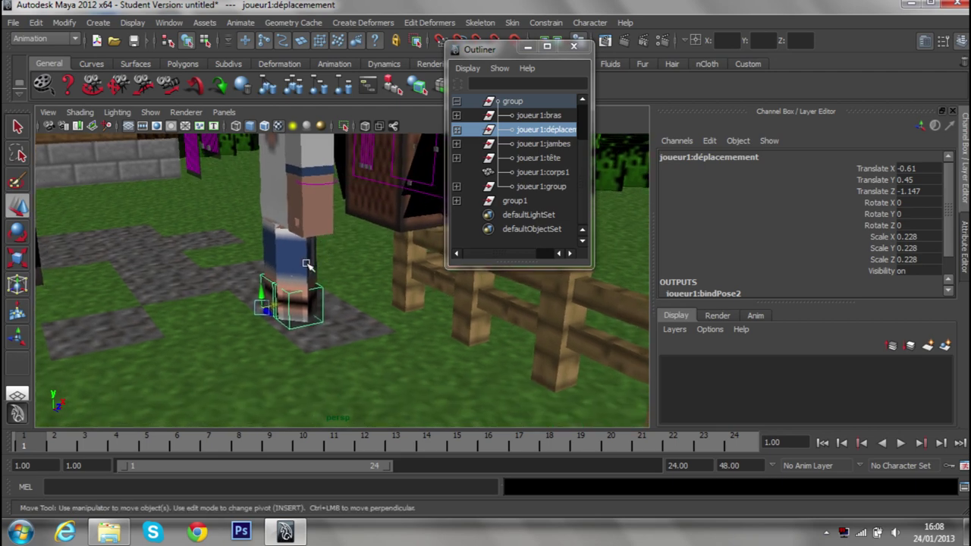
pyautogui.moveTo(267, 286); pyautogui.dragTo(264, 306)
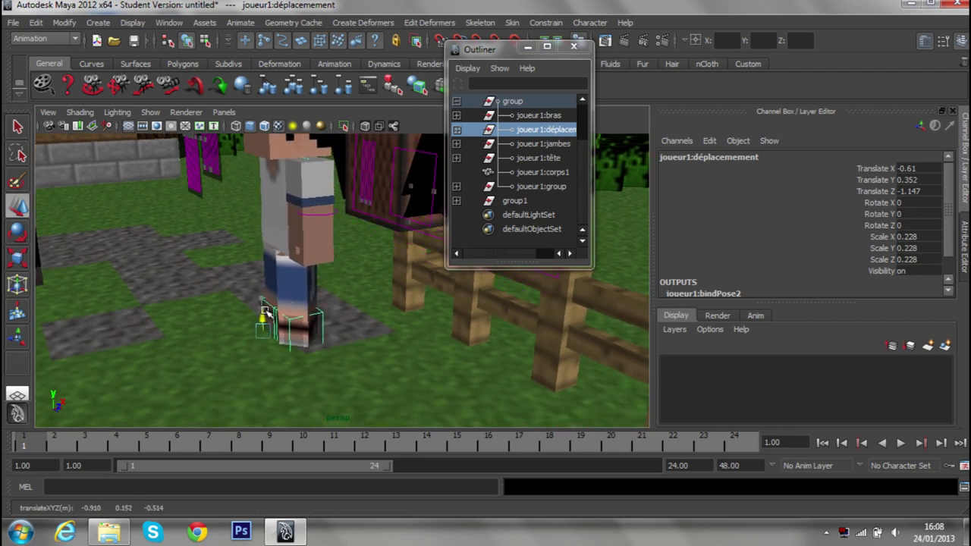
pyautogui.keyDown('alt'); pyautogui.moveTo(266, 313); pyautogui.dragTo(324, 291); pyautogui.keyUp('alt')
# - Reselect joueur1:déplacement and shift the character to the right
pyautogui.click(515, 200)
pyautogui.click(535, 187)
pyautogui.click(542, 143)
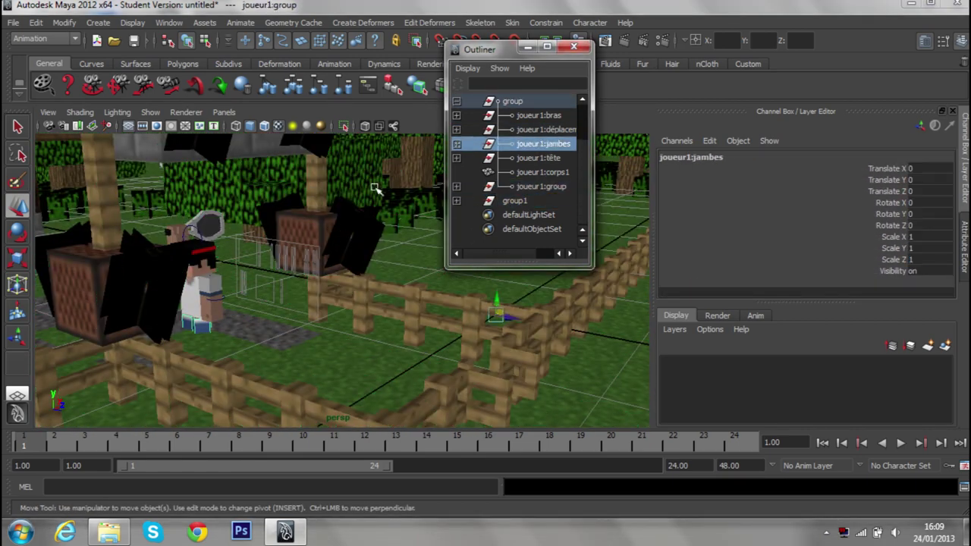
pyautogui.click(543, 129)
pyautogui.moveTo(205, 354); pyautogui.dragTo(288, 315)
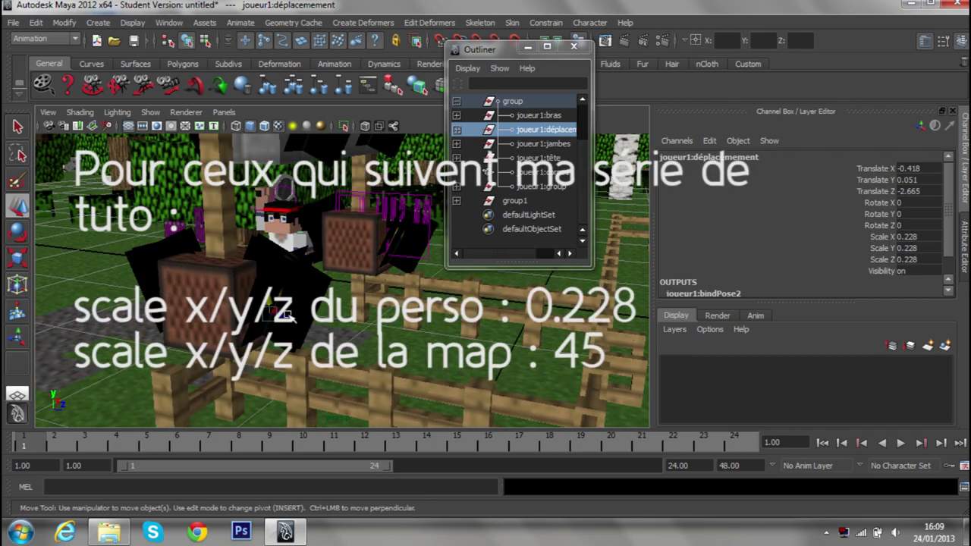
# - Fine-tune the character forward along Z and to the left beside the fence, then deselect it
pyautogui.moveTo(288, 314); pyautogui.dragTo(208, 330)
pyautogui.keyDown('alt'); pyautogui.moveTo(208, 331); pyautogui.dragTo(353, 360, button='right'); pyautogui.keyUp('alt')
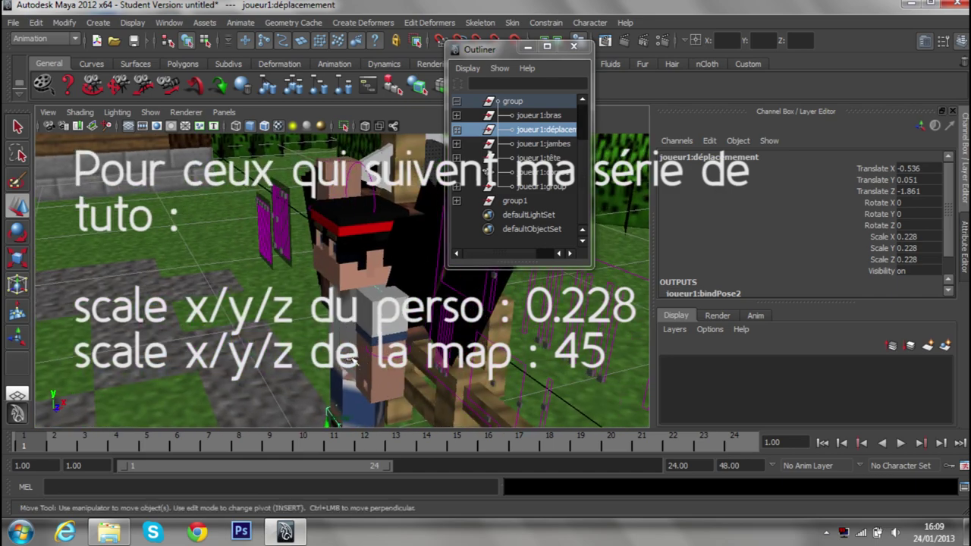
pyautogui.keyDown('alt'); pyautogui.moveTo(353, 359); pyautogui.dragTo(332, 337); pyautogui.keyUp('alt')
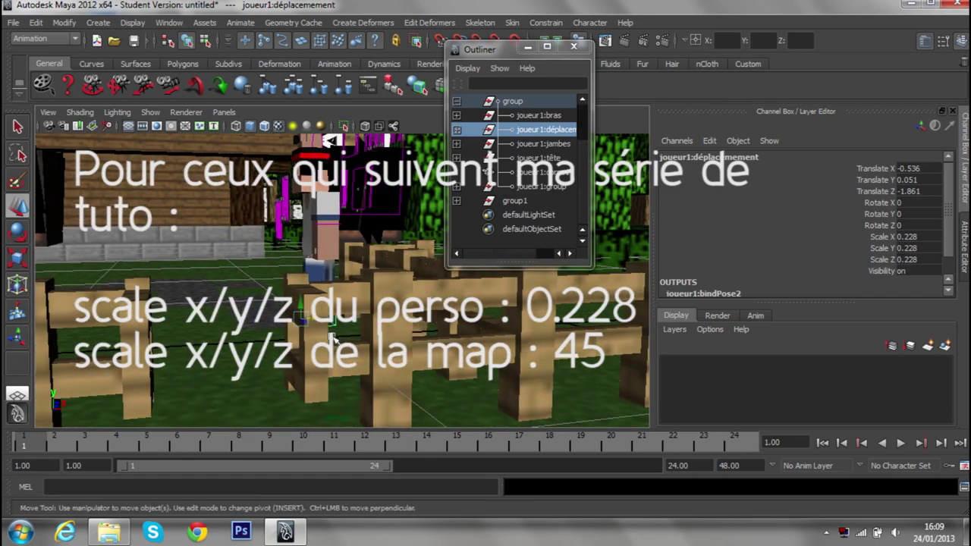
pyautogui.keyDown('alt'); pyautogui.moveTo(300, 302); pyautogui.dragTo(329, 305); pyautogui.keyUp('alt')
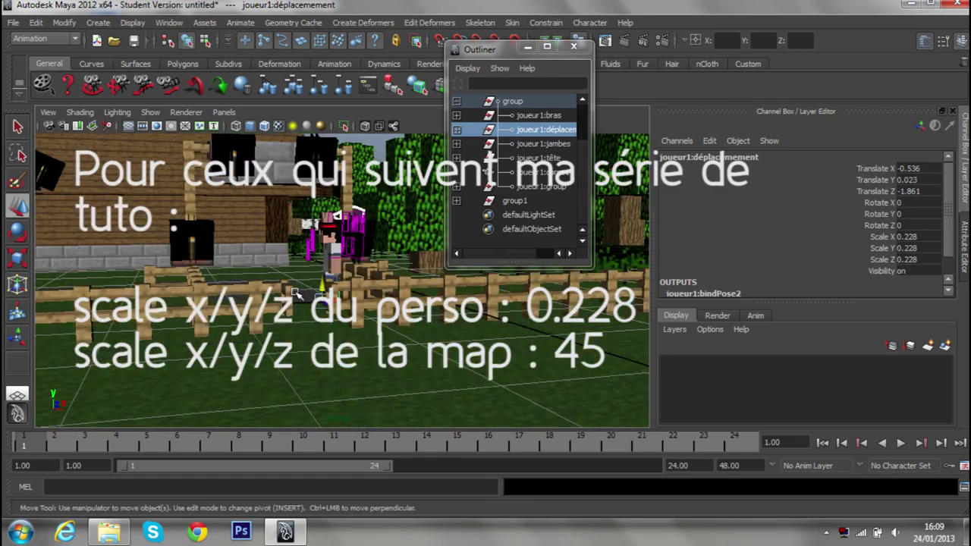
pyautogui.keyDown('alt'); pyautogui.moveTo(328, 307); pyautogui.dragTo(326, 296, button='right'); pyautogui.keyUp('alt')
pyautogui.moveTo(326, 296)
pyautogui.keyDown('alt'); pyautogui.mouseDown()
pyautogui.moveTo(308, 317)
pyautogui.moveTo(326, 303)
pyautogui.mouseUp(); pyautogui.keyUp('alt')
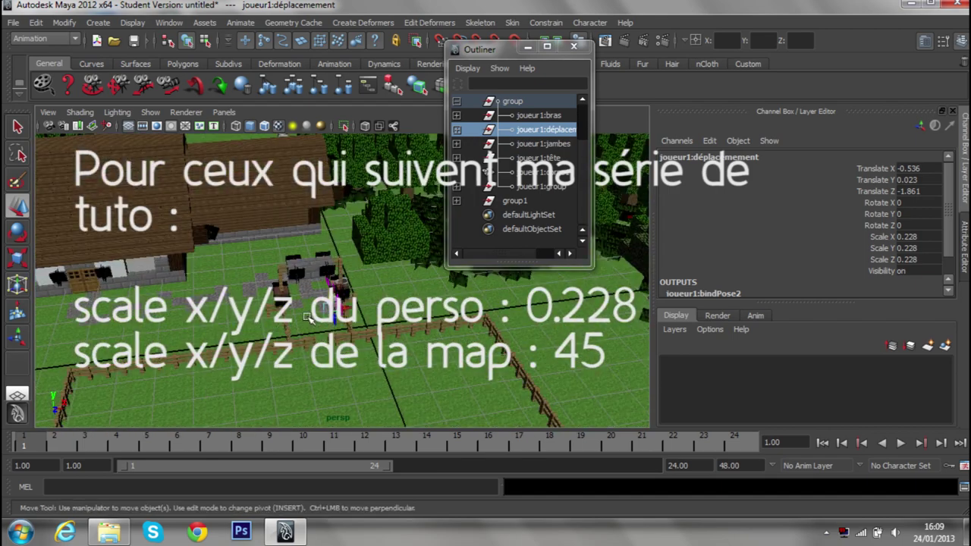
pyautogui.scroll(-10, 326, 304)
pyautogui.keyDown('alt'); pyautogui.moveTo(422, 282); pyautogui.dragTo(176, 376); pyautogui.keyUp('alt')
pyautogui.click(85, 307)
# - Orbit to a higher view showing the house and fenced area
pyautogui.scroll(10, 121, 360)
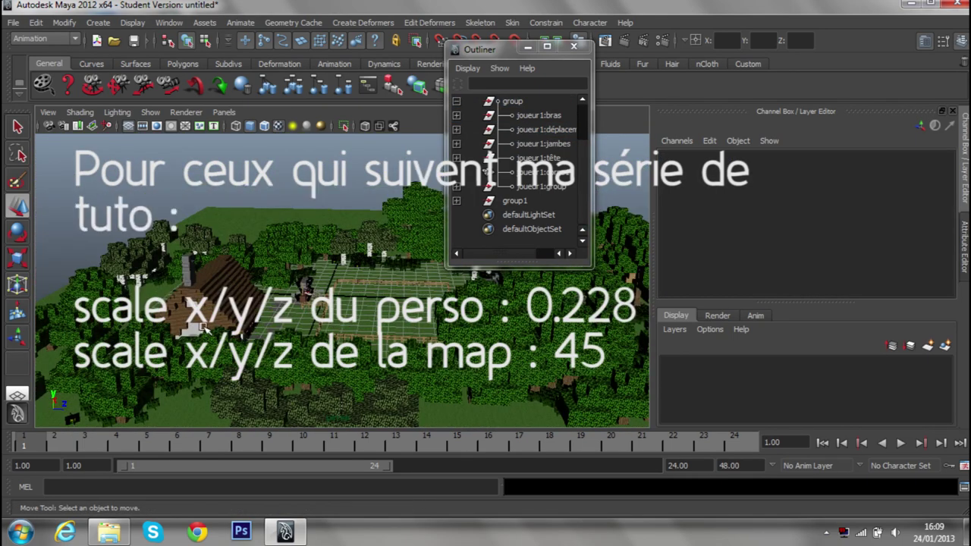
pyautogui.keyDown('alt'); pyautogui.moveTo(290, 324); pyautogui.dragTo(303, 335); pyautogui.keyUp('alt')
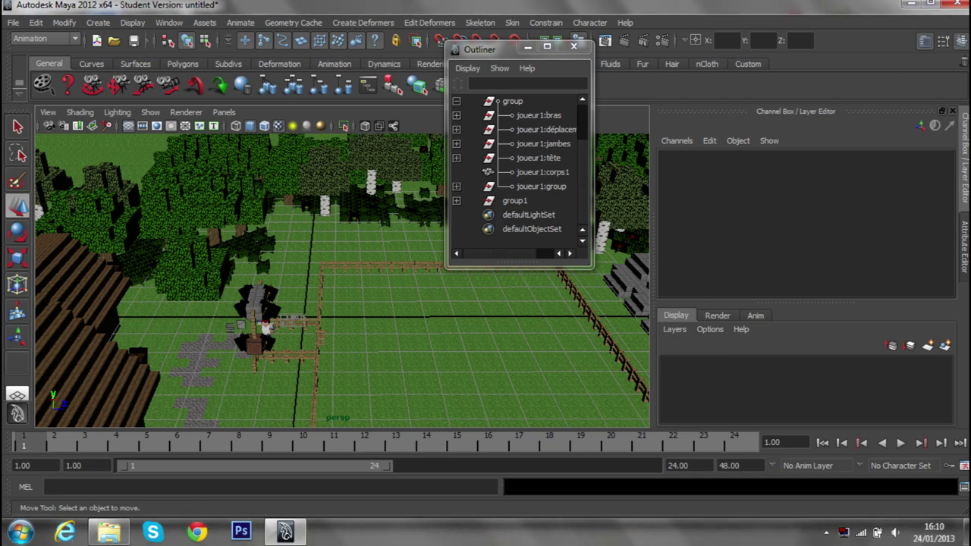
pyautogui.moveTo(335, 338)
pyautogui.keyDown('alt'); pyautogui.mouseDown()
pyautogui.moveTo(375, 287)
pyautogui.moveTo(323, 273)
pyautogui.mouseUp(); pyautogui.keyUp('alt')
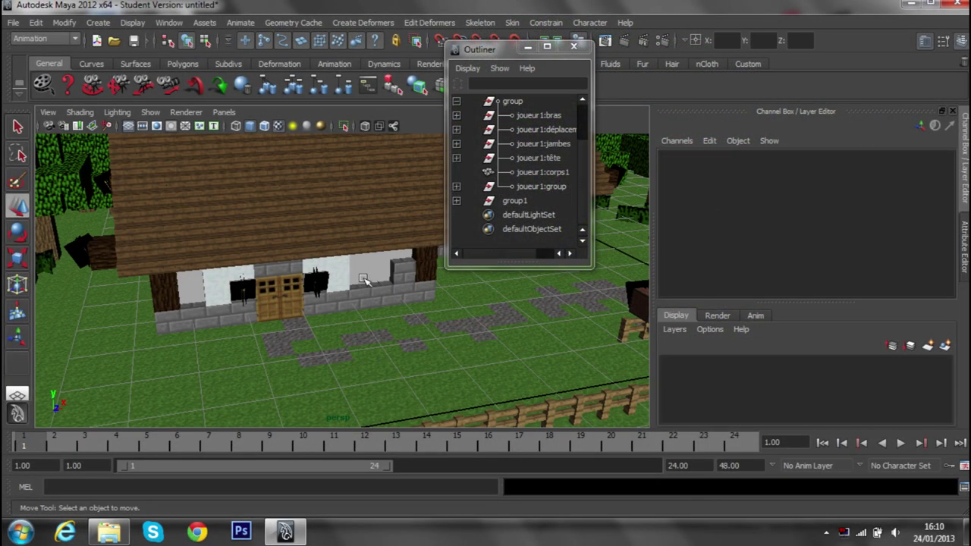
# - Close in on the house window and select its glass pane, batiments1:chunk_9_25_glass
pyautogui.keyDown('alt'); pyautogui.moveTo(364, 279); pyautogui.dragTo(293, 256); pyautogui.keyUp('alt')
pyautogui.keyDown('alt'); pyautogui.moveTo(293, 255); pyautogui.dragTo(316, 296, button='right'); pyautogui.keyUp('alt')
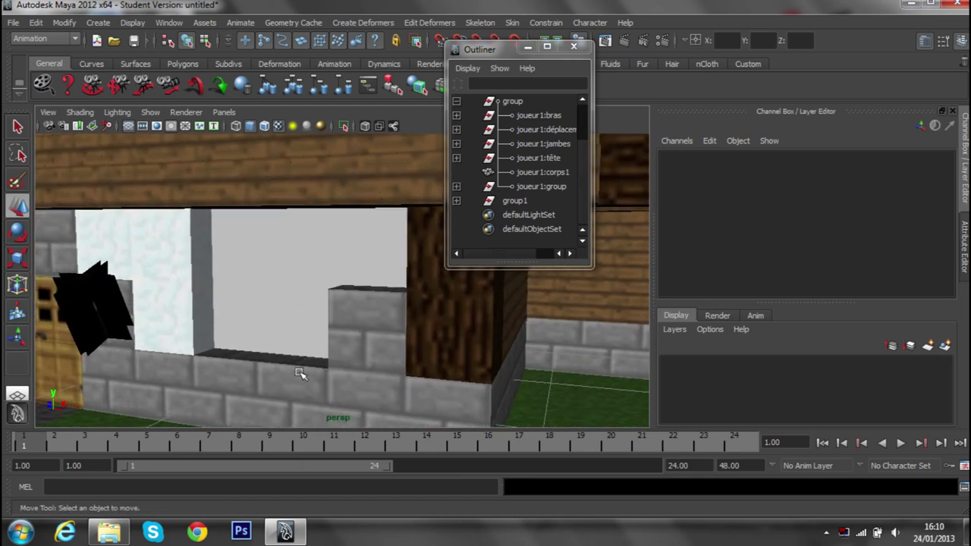
pyautogui.click(258, 276)
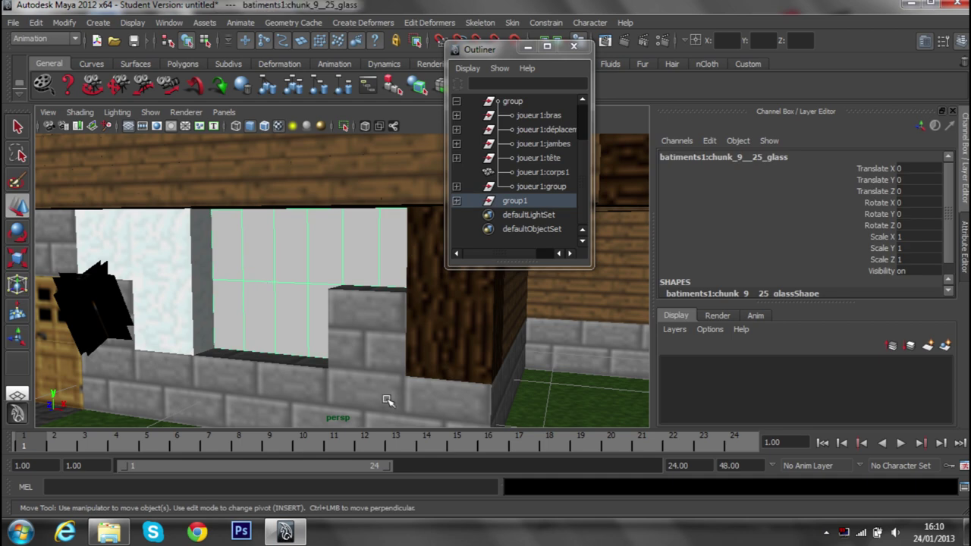
# - Open the Material Attributes of the glass pane's glass1 Lambert and enlarge the attributes area
pyautogui.moveTo(358, 304)
pyautogui.keyDown('alt'); pyautogui.mouseDown()
pyautogui.moveTo(180, 321)
pyautogui.moveTo(466, 296)
pyautogui.moveTo(324, 305)
pyautogui.mouseUp(); pyautogui.keyUp('alt')
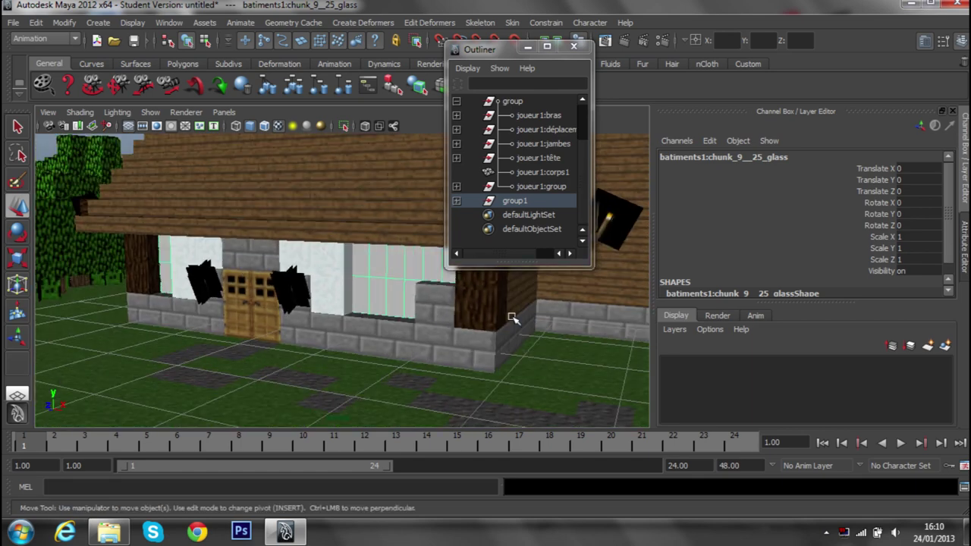
pyautogui.moveTo(383, 274); pyautogui.dragTo(388, 465, button='right')
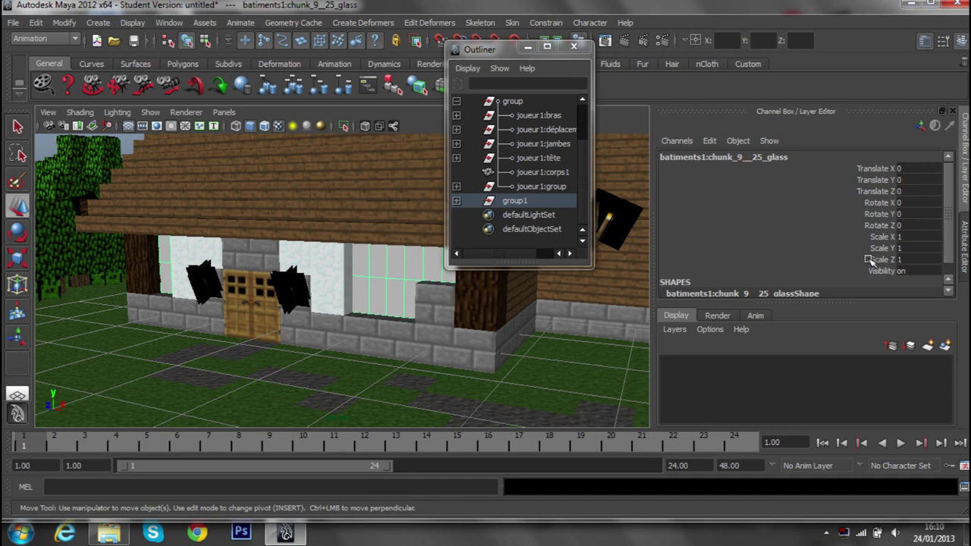
pyautogui.moveTo(377, 273); pyautogui.dragTo(377, 305, button='right')
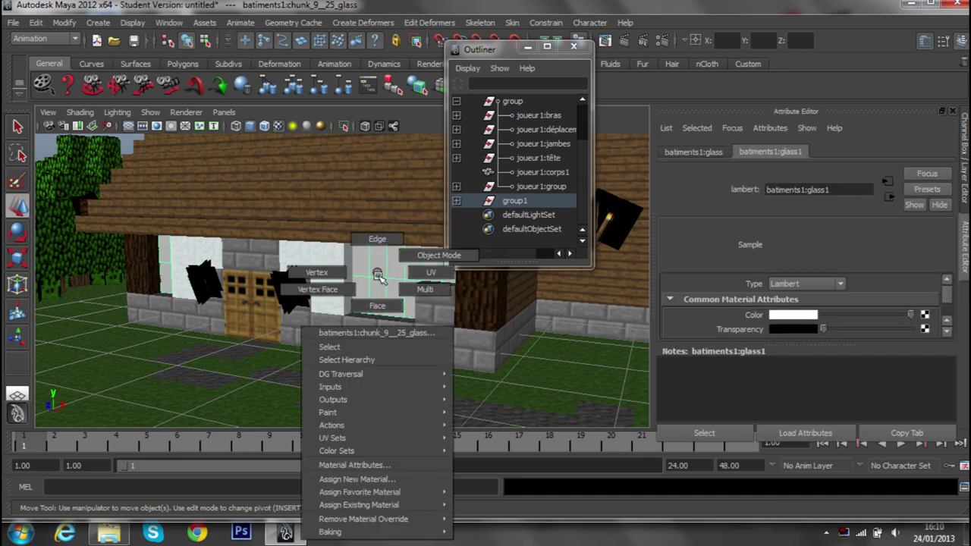
pyautogui.moveTo(379, 271); pyautogui.dragTo(373, 464, button='right')
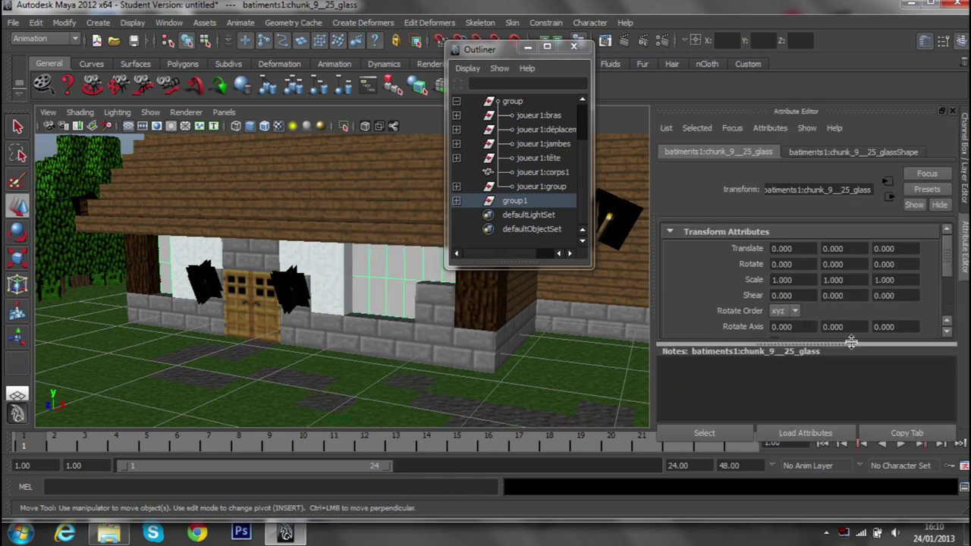
pyautogui.hotkey('ctrl', 'z')
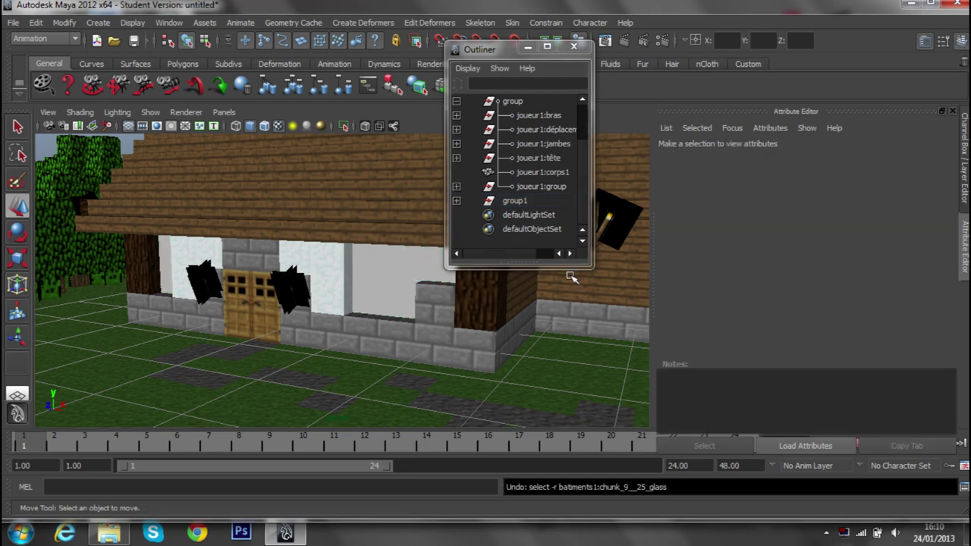
pyautogui.click(386, 276)
pyautogui.moveTo(385, 274); pyautogui.dragTo(389, 468, button='right')
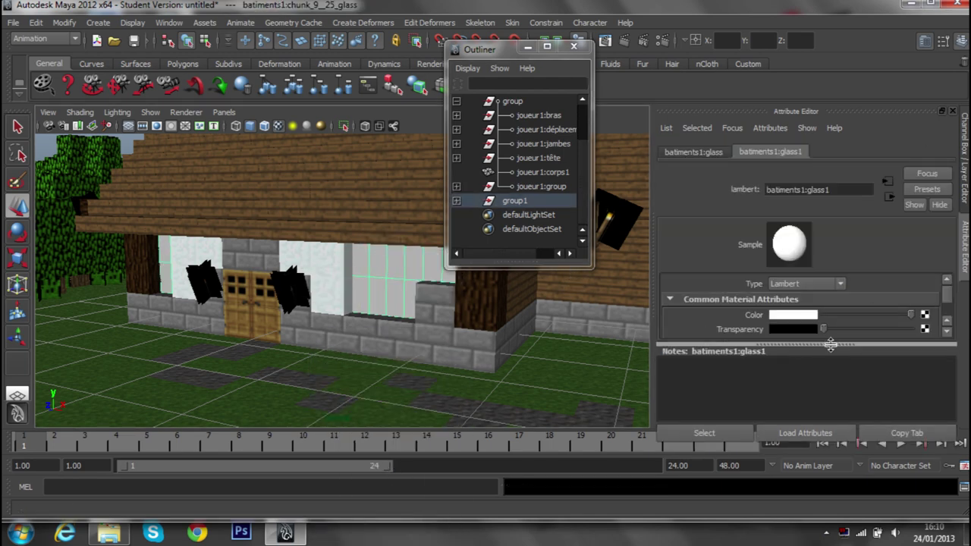
pyautogui.moveTo(830, 343); pyautogui.dragTo(832, 393)
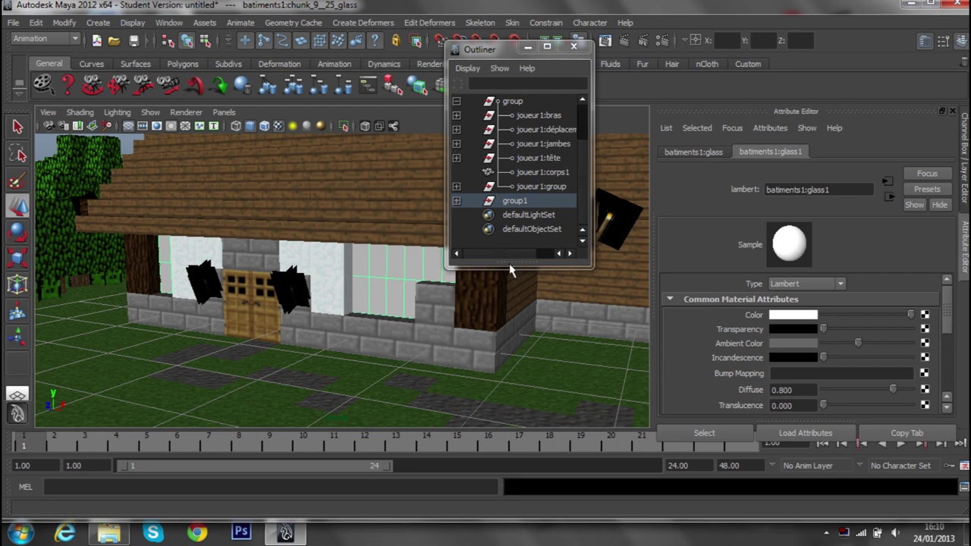
# - Create a File texture on the glass Color and browse to the fantabobfriends\tex folder
pyautogui.click(928, 316)
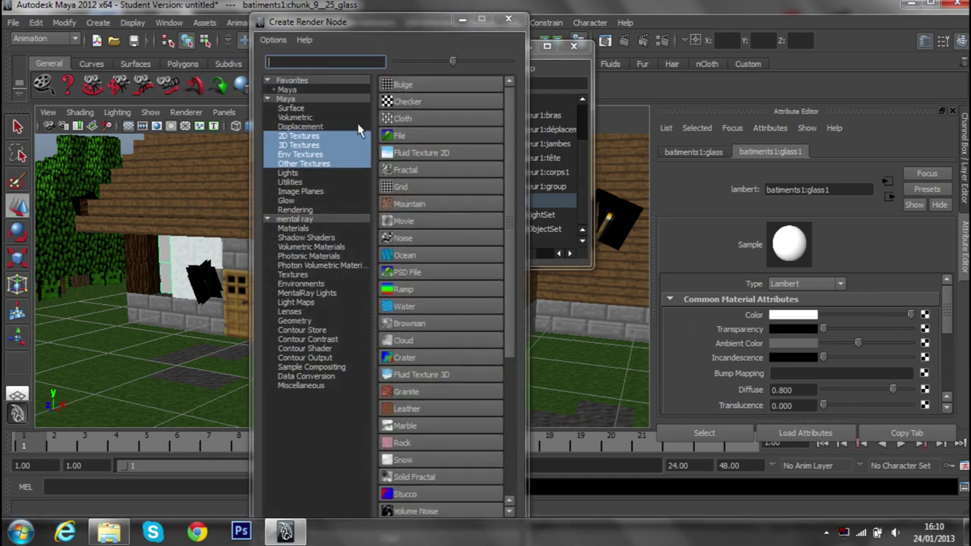
pyautogui.click(400, 137)
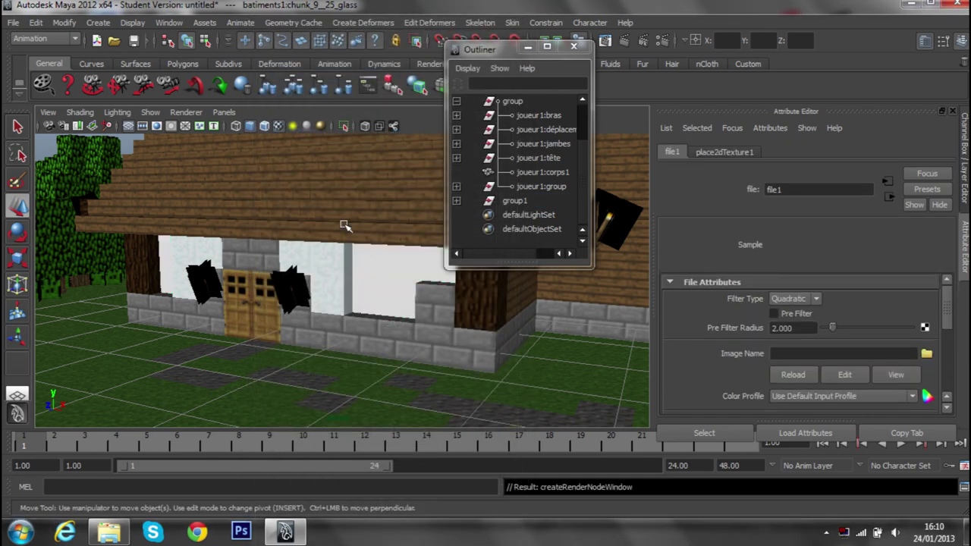
pyautogui.click(927, 355)
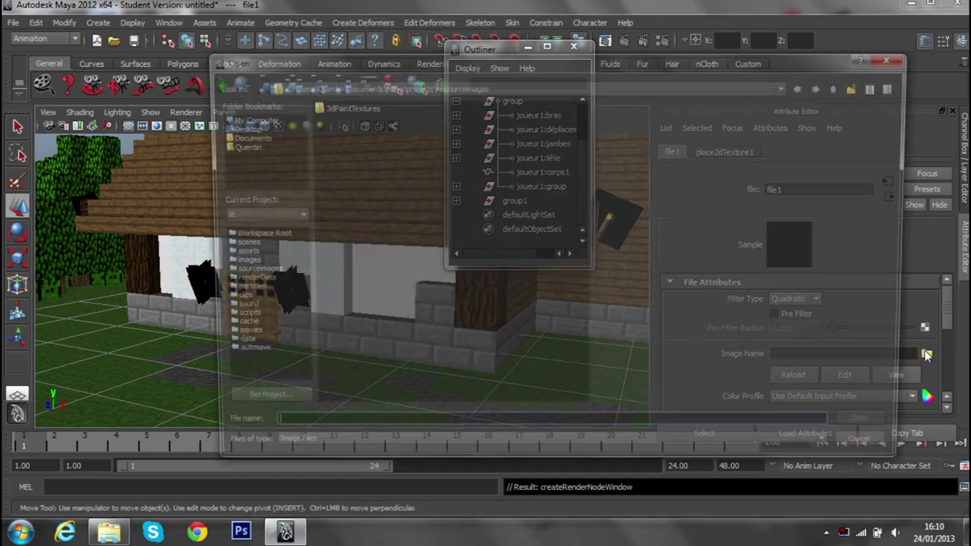
pyautogui.click(413, 87)
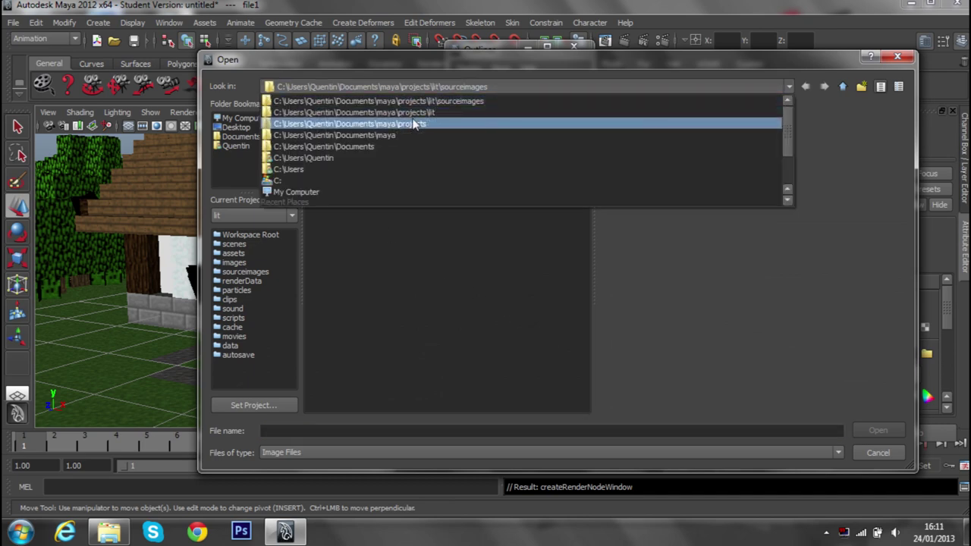
pyautogui.click(414, 124)
pyautogui.doubleClick(334, 161)
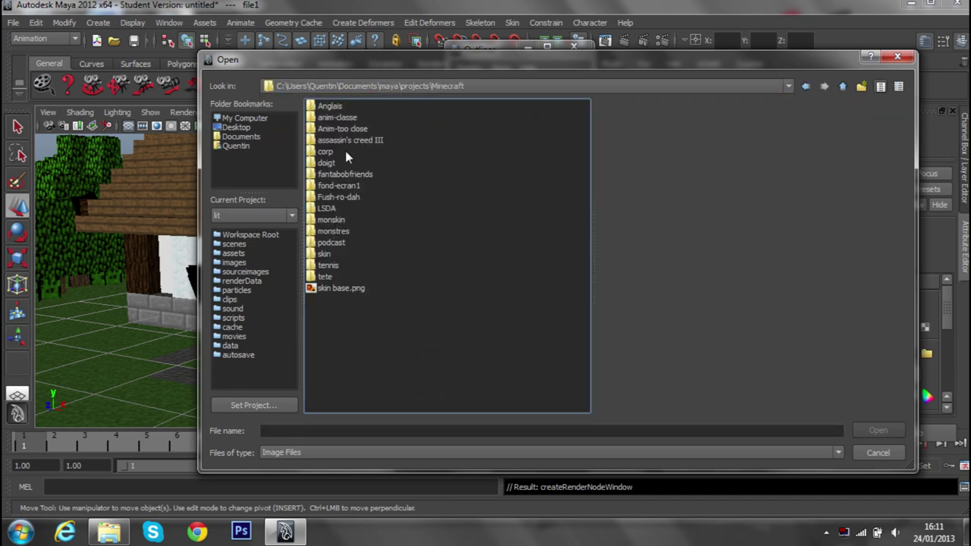
pyautogui.doubleClick(346, 174)
pyautogui.doubleClick(326, 106)
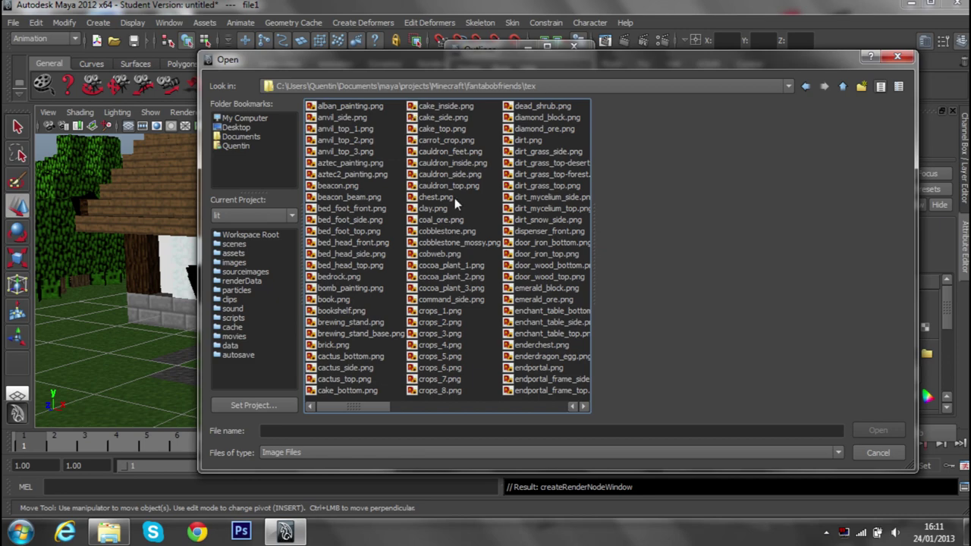
# - Preview the textures and load glass.png as the file1 image
pyautogui.moveTo(366, 409)
pyautogui.mouseDown()
pyautogui.moveTo(531, 397)
pyautogui.moveTo(354, 393)
pyautogui.moveTo(632, 368)
pyautogui.mouseUp()
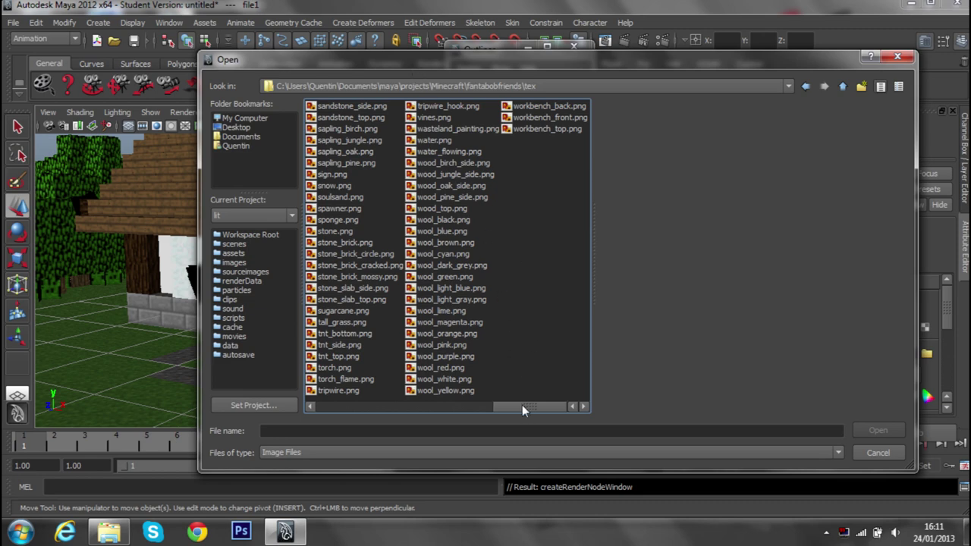
pyautogui.moveTo(522, 410); pyautogui.dragTo(429, 406)
pyautogui.moveTo(410, 62)
pyautogui.mouseDown()
pyautogui.moveTo(562, 254)
pyautogui.moveTo(350, 43)
pyautogui.mouseUp()
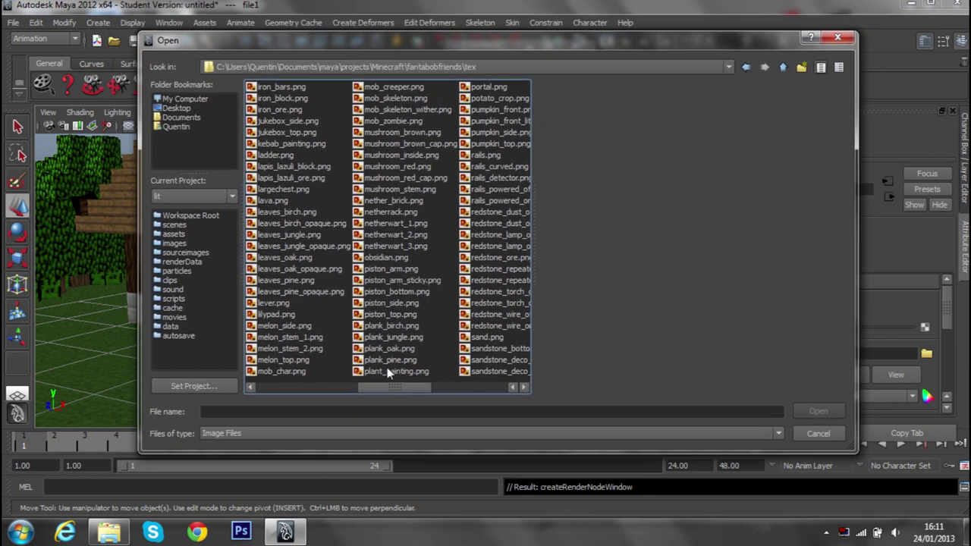
pyautogui.click(387, 360)
pyautogui.moveTo(390, 385); pyautogui.dragTo(371, 386)
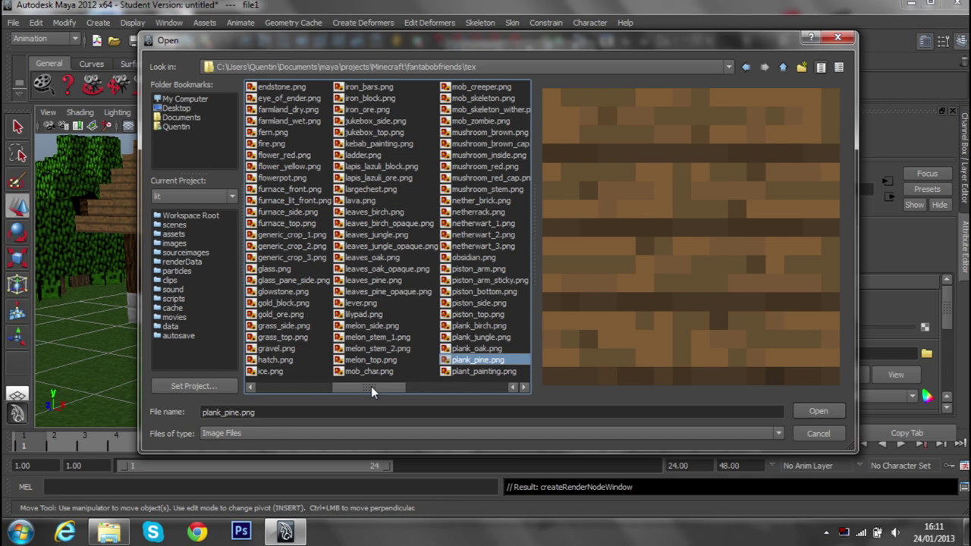
pyautogui.click(292, 281)
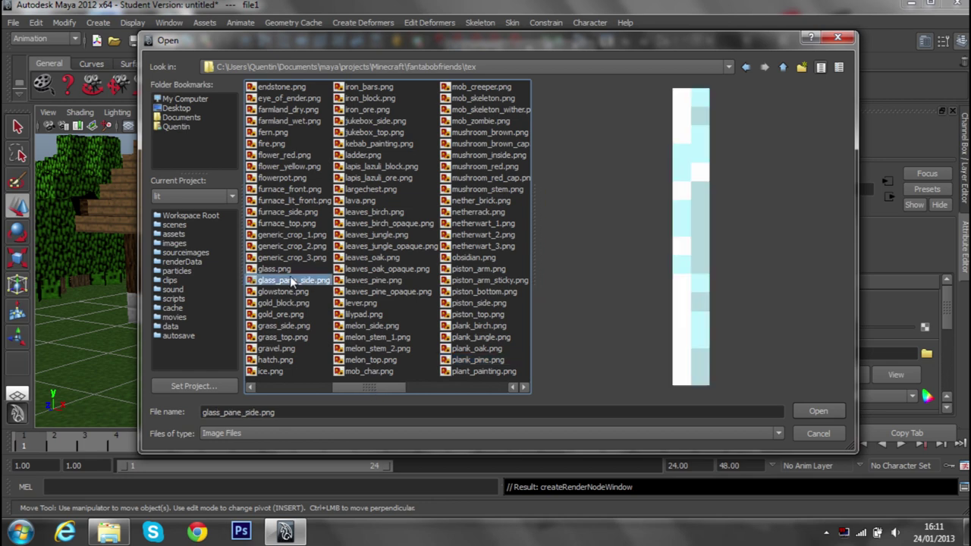
pyautogui.click(275, 270)
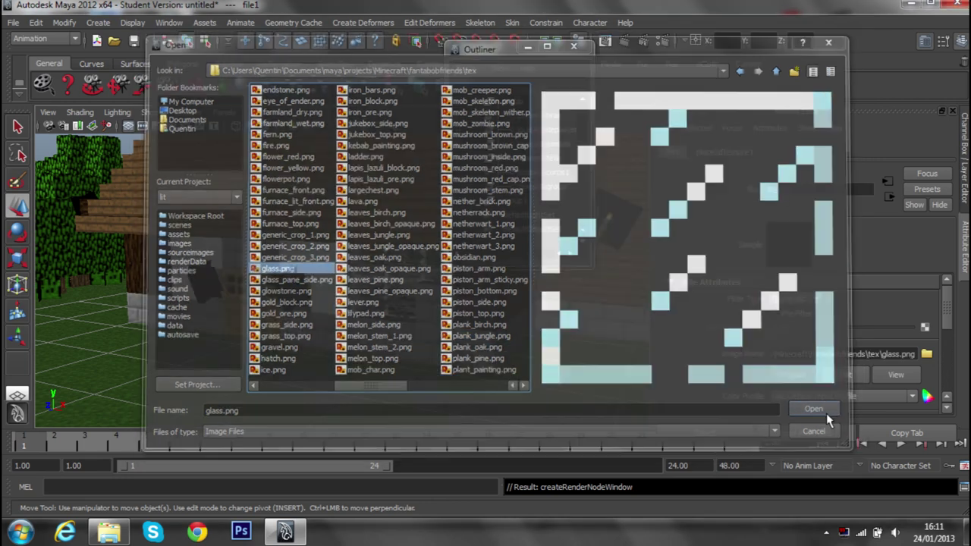
pyautogui.click(823, 412)
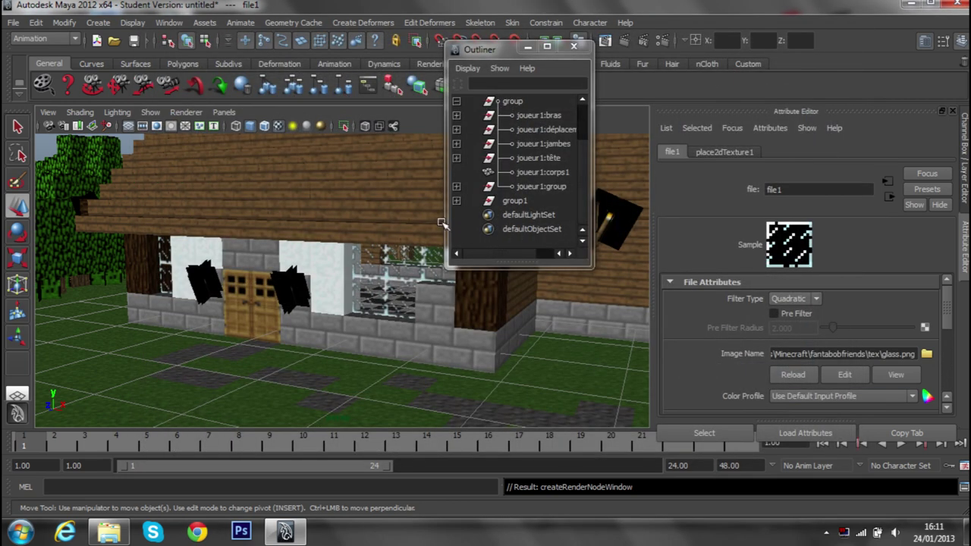
# - Minimize the Outliner, view the torch on the door wall and open its torch1 material attributes
pyautogui.click(527, 46)
pyautogui.moveTo(470, 198)
pyautogui.keyDown('alt'); pyautogui.mouseDown()
pyautogui.moveTo(432, 223)
pyautogui.moveTo(607, 223)
pyautogui.moveTo(543, 233)
pyautogui.mouseUp(); pyautogui.keyUp('alt')
pyautogui.scroll(5, 356, 285)
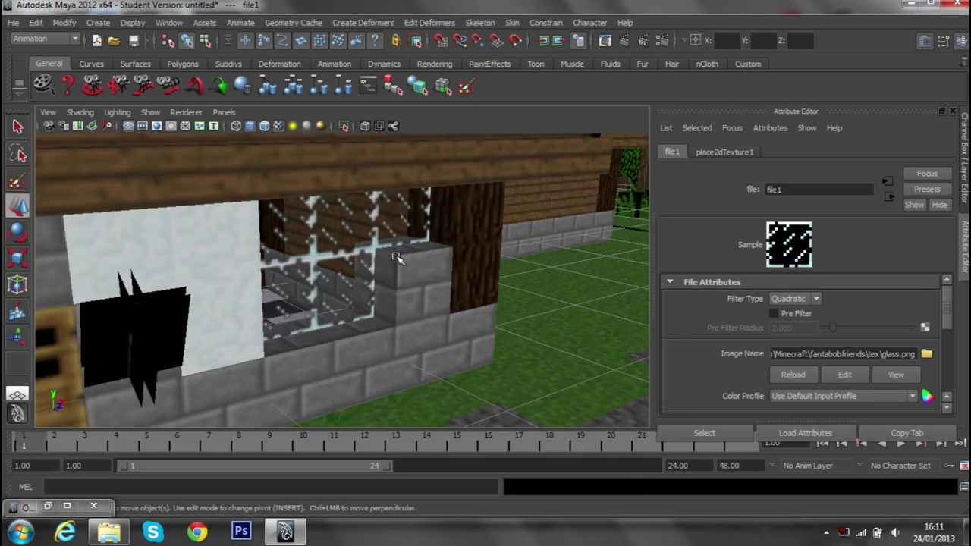
pyautogui.scroll(3, 357, 285)
pyautogui.scroll(-5, 357, 284)
pyautogui.moveTo(357, 285)
pyautogui.keyDown('alt'); pyautogui.mouseDown()
pyautogui.moveTo(180, 265)
pyautogui.moveTo(158, 265)
pyautogui.moveTo(156, 275)
pyautogui.moveTo(175, 268)
pyautogui.moveTo(382, 280)
pyautogui.mouseUp(); pyautogui.keyUp('alt')
pyautogui.keyDown('alt'); pyautogui.moveTo(281, 302); pyautogui.dragTo(295, 306); pyautogui.keyUp('alt')
pyautogui.scroll(-3, 282, 296)
pyautogui.scroll(-3, 282, 296)
pyautogui.scroll(8, 284, 285)
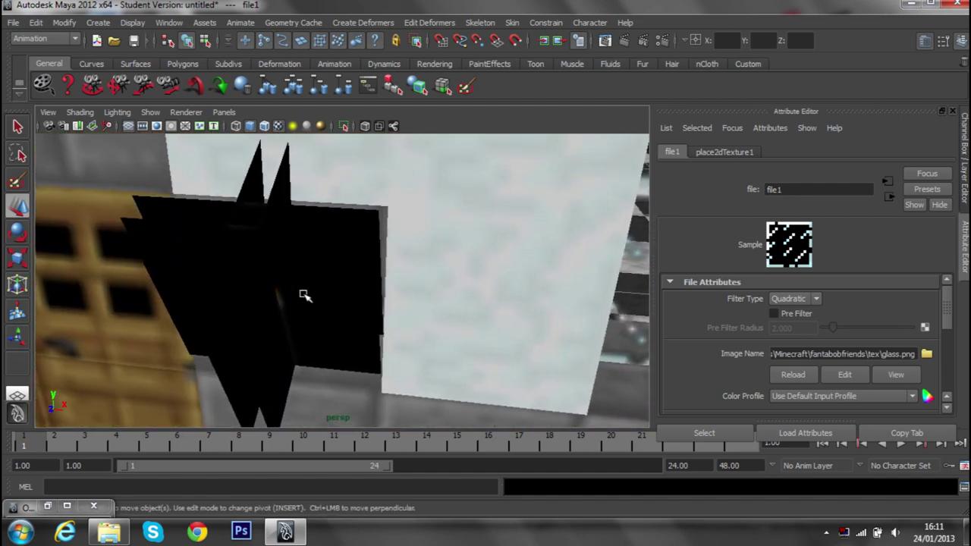
pyautogui.click(362, 243)
pyautogui.moveTo(353, 245); pyautogui.dragTo(355, 438, button='right')
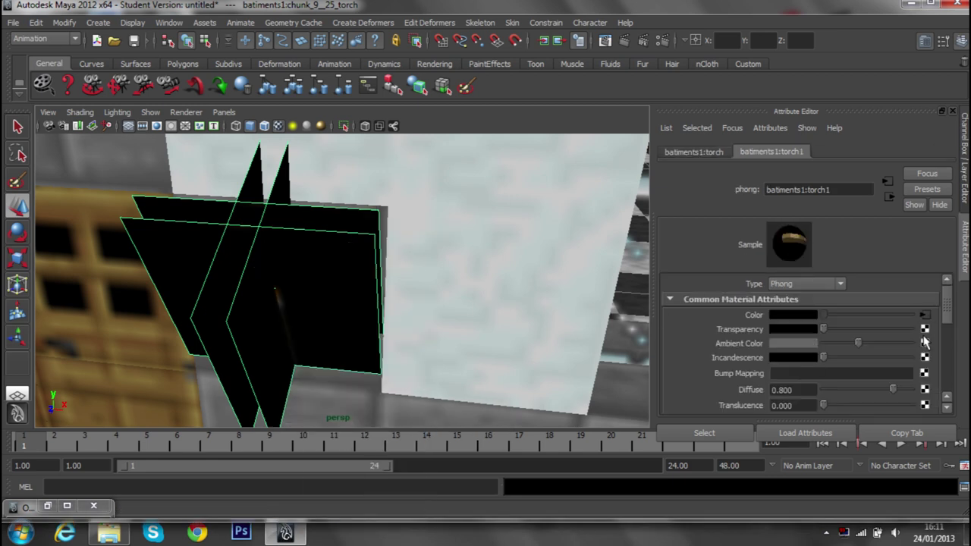
# - Map a new File texture loading torch.png onto the torch1 material
pyautogui.click(925, 330)
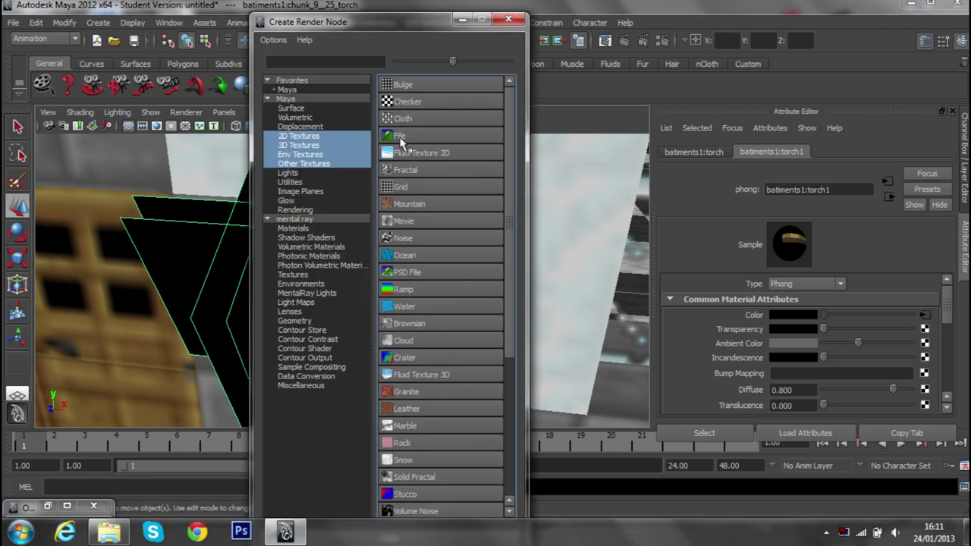
pyautogui.click(401, 141)
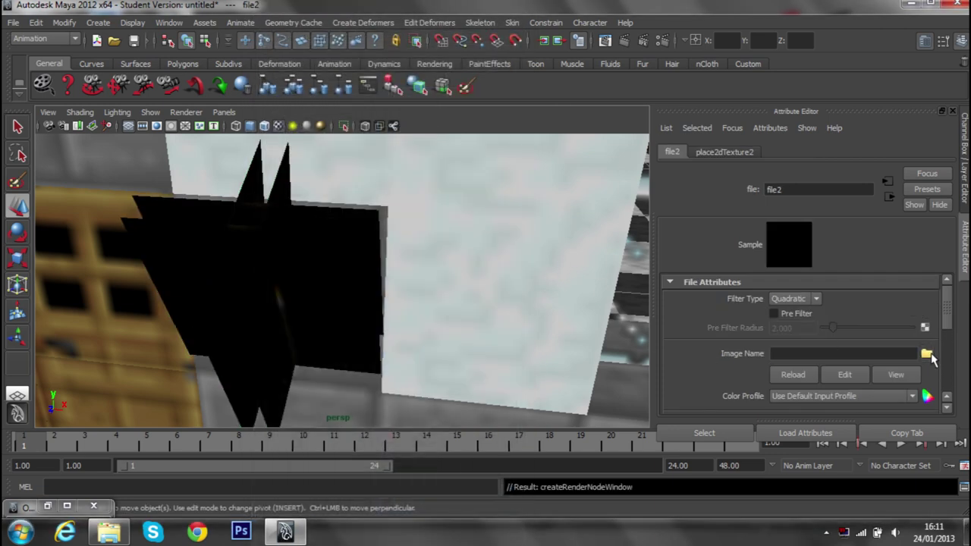
pyautogui.click(927, 354)
pyautogui.moveTo(292, 390); pyautogui.dragTo(481, 387)
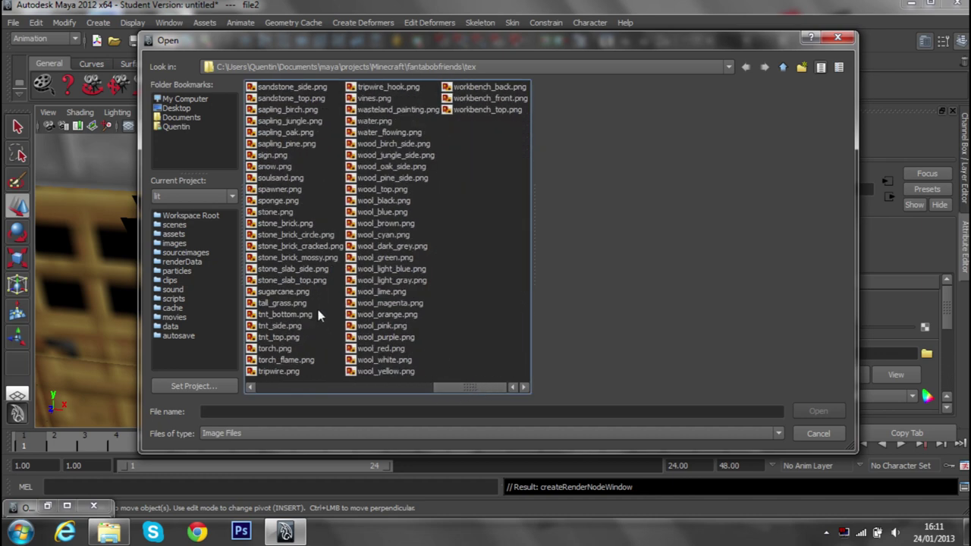
pyautogui.click(275, 348)
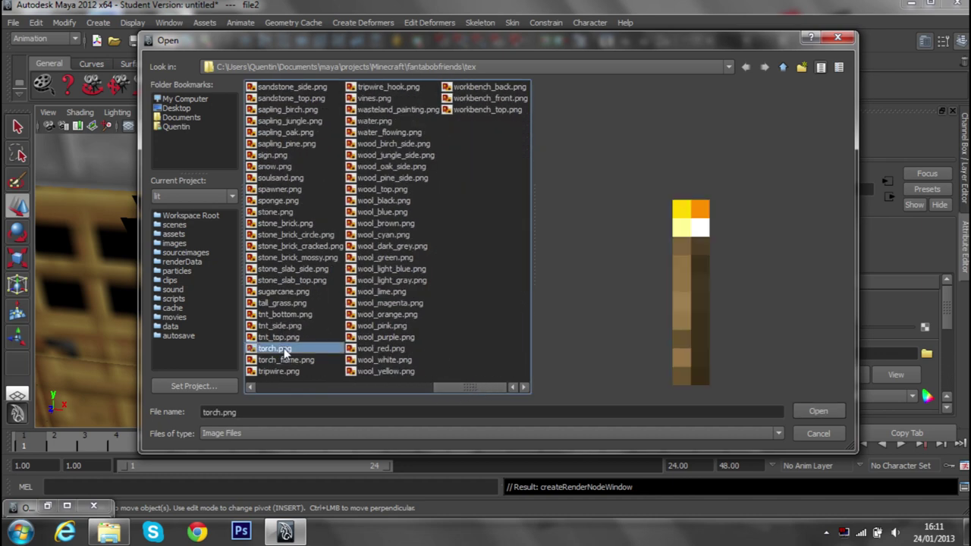
pyautogui.click(824, 409)
# - Set the torch texture's Filter Type to Off and collapse File Attributes
pyautogui.moveTo(461, 300)
pyautogui.keyDown('alt'); pyautogui.mouseDown()
pyautogui.moveTo(462, 282)
pyautogui.moveTo(491, 291)
pyautogui.moveTo(554, 276)
pyautogui.moveTo(565, 283)
pyautogui.mouseUp(); pyautogui.keyUp('alt')
pyautogui.scroll(5, 448, 299)
pyautogui.moveTo(448, 300)
pyautogui.keyDown('alt'); pyautogui.mouseDown()
pyautogui.moveTo(447, 310)
pyautogui.moveTo(472, 308)
pyautogui.mouseUp(); pyautogui.keyUp('alt')
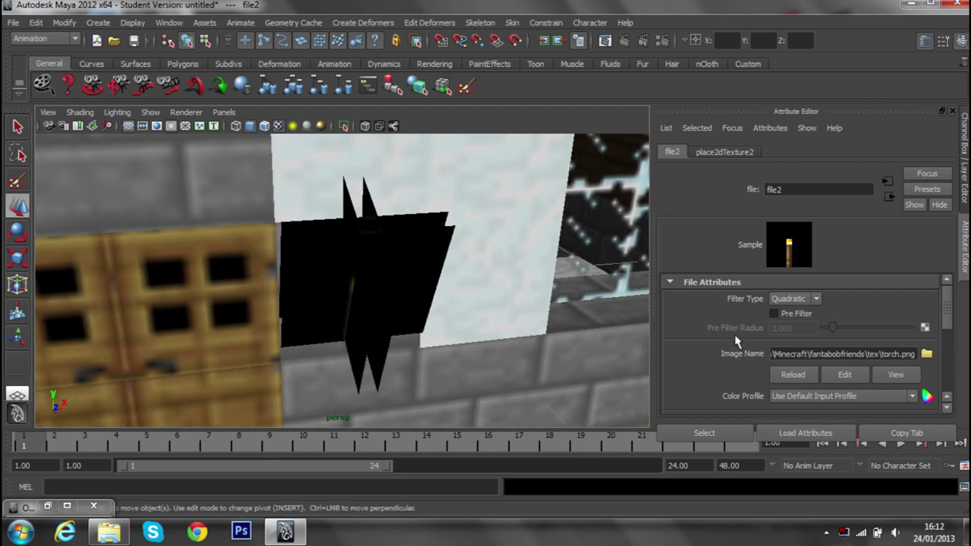
pyautogui.click(795, 298)
pyautogui.click(786, 308)
pyautogui.click(717, 283)
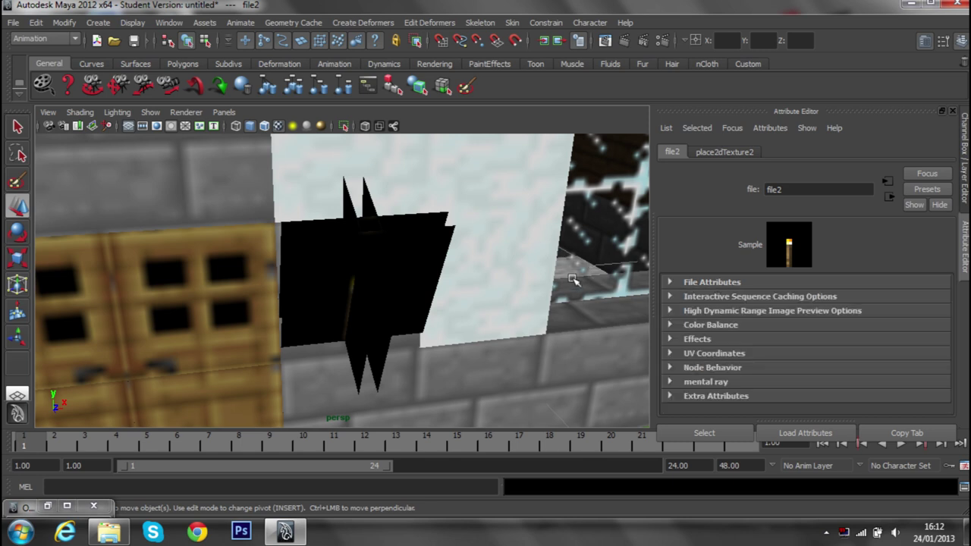
# - Reopen the torch material and set the render Image format to PNG
pyautogui.click(410, 264)
pyautogui.rightClick(419, 254)
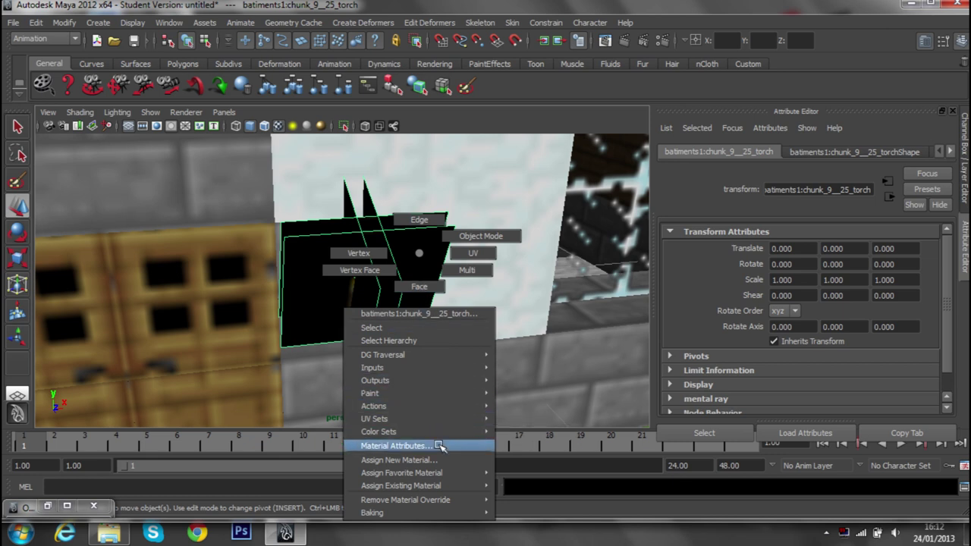
pyautogui.click(440, 447)
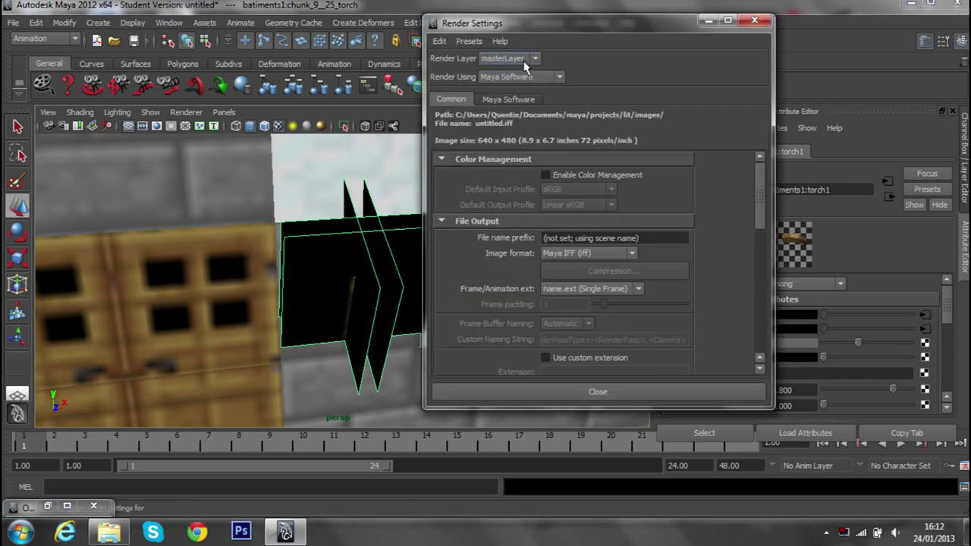
pyautogui.scroll(-3, 585, 256)
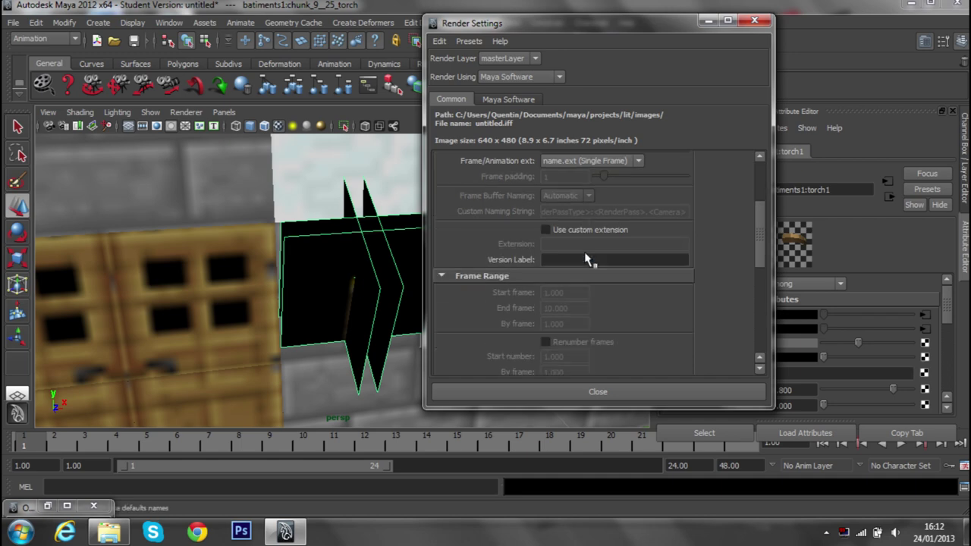
pyautogui.scroll(1, 599, 190)
pyautogui.click(588, 169)
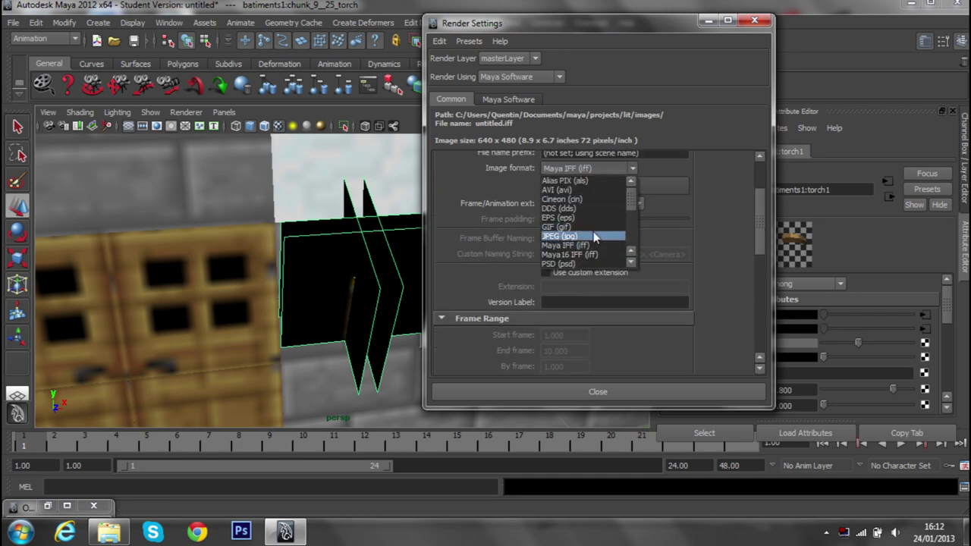
pyautogui.click(594, 231)
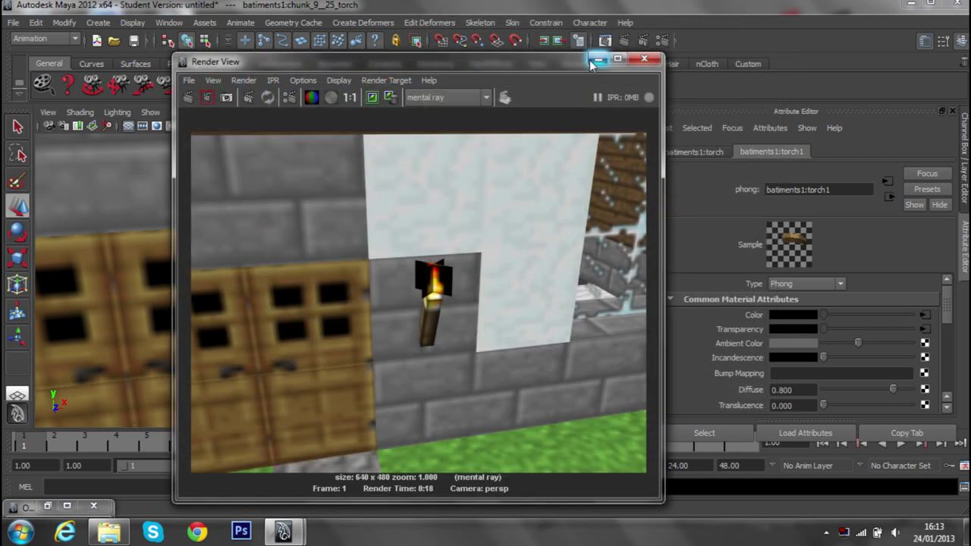
# - Minimize the Render View and keep the Production: Fine Trace quality preset
pyautogui.moveTo(455, 61); pyautogui.dragTo(474, 28)
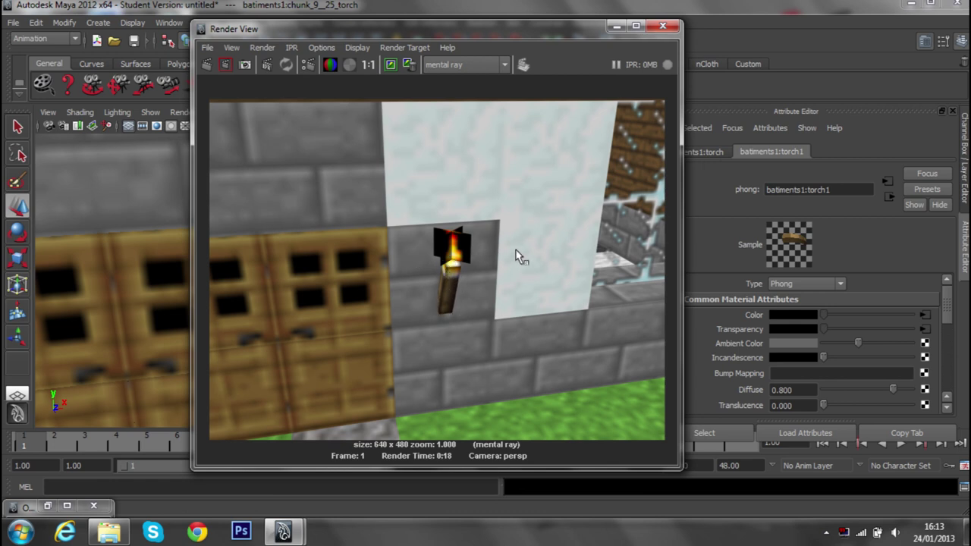
pyautogui.click(614, 29)
pyautogui.click(643, 42)
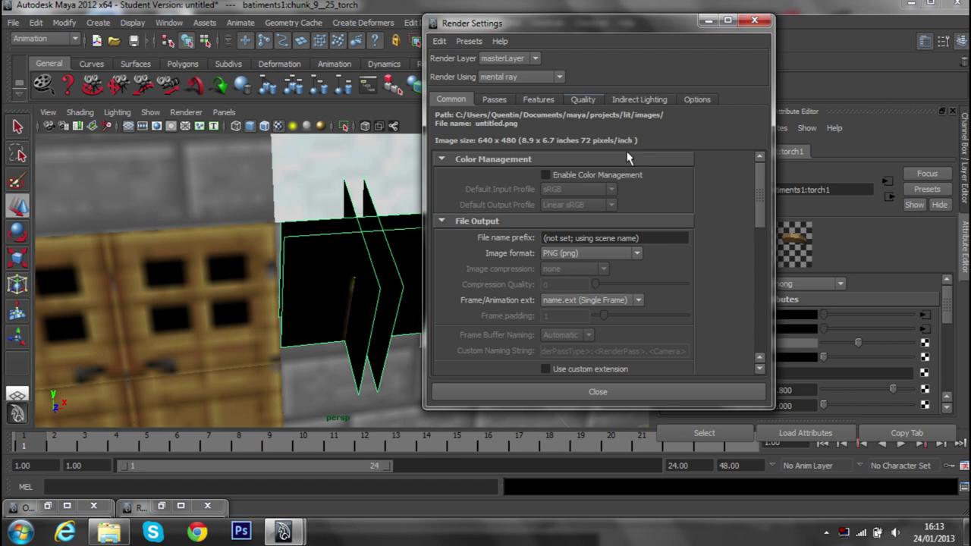
pyautogui.click(586, 100)
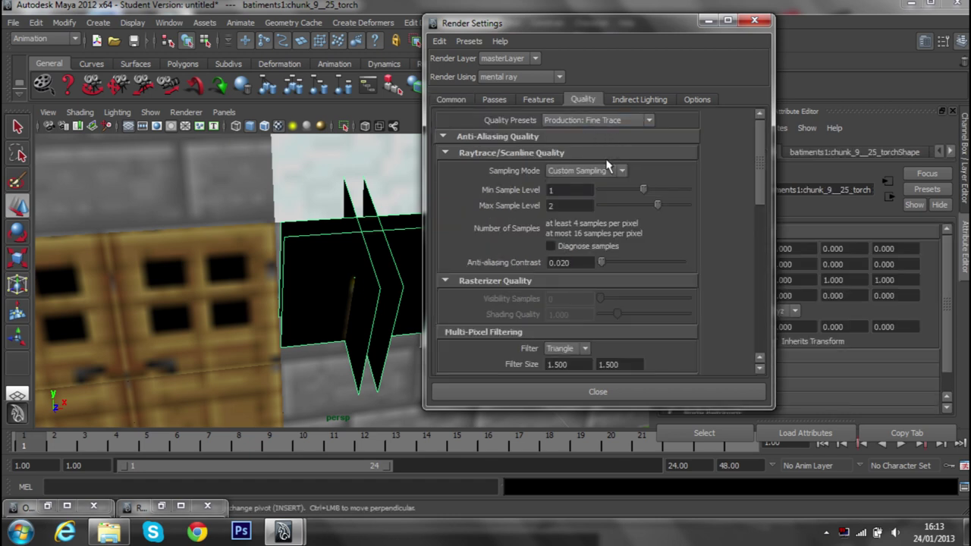
pyautogui.click(596, 126)
pyautogui.click(615, 214)
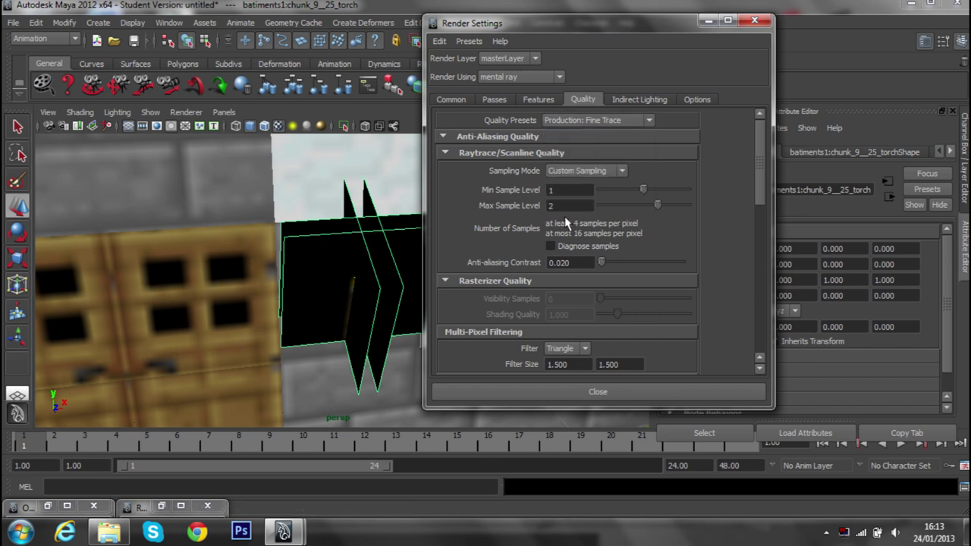
pyautogui.scroll(-2, 530, 224)
# - Return to the Common tab, close Render Settings and orbit around the torch
pyautogui.click(451, 99)
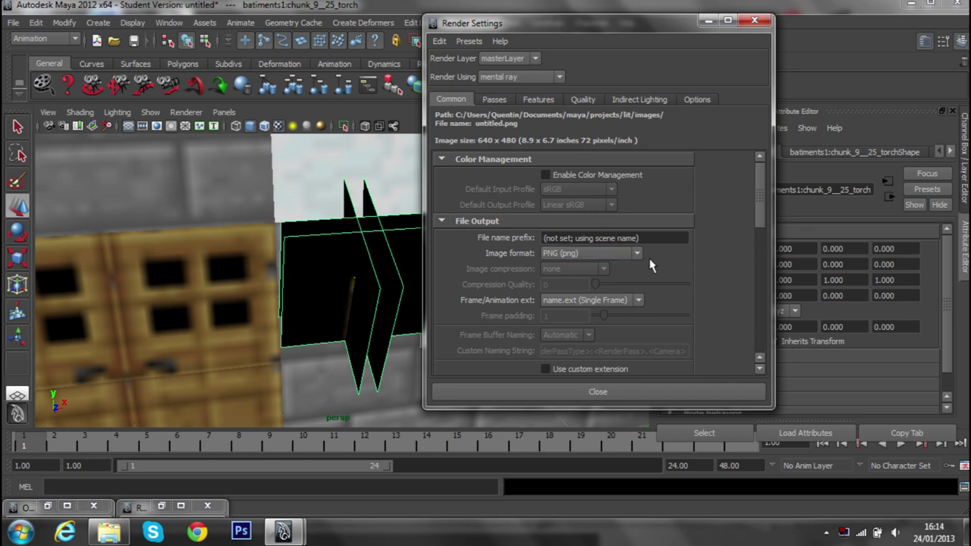
pyautogui.scroll(-1, 653, 266)
pyautogui.scroll(-1, 652, 266)
pyautogui.click(758, 21)
pyautogui.moveTo(403, 251)
pyautogui.keyDown('alt'); pyautogui.mouseDown()
pyautogui.moveTo(397, 276)
pyautogui.moveTo(462, 254)
pyautogui.moveTo(463, 272)
pyautogui.moveTo(325, 281)
pyautogui.mouseUp(); pyautogui.keyUp('alt')
# - Orbit close to the torch and show the flame piece's material attributes
pyautogui.keyDown('alt'); pyautogui.moveTo(325, 281); pyautogui.dragTo(412, 309, button='middle'); pyautogui.keyUp('alt')
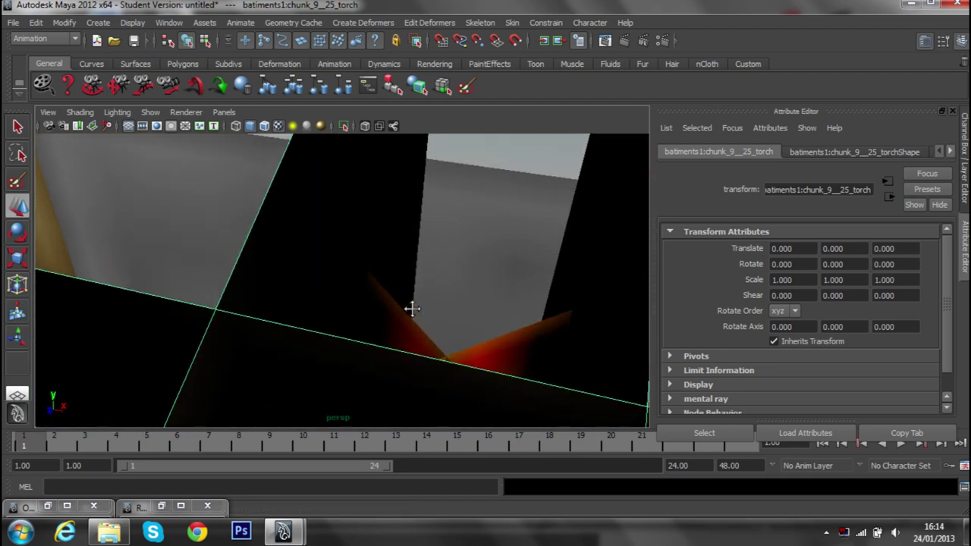
pyautogui.keyDown('alt'); pyautogui.moveTo(412, 308); pyautogui.dragTo(383, 308); pyautogui.keyUp('alt')
pyautogui.click(452, 332)
pyautogui.moveTo(452, 332)
pyautogui.keyDown('alt'); pyautogui.mouseDown()
pyautogui.moveTo(445, 325)
pyautogui.moveTo(462, 305)
pyautogui.moveTo(542, 316)
pyautogui.moveTo(501, 283)
pyautogui.mouseUp(); pyautogui.keyUp('alt')
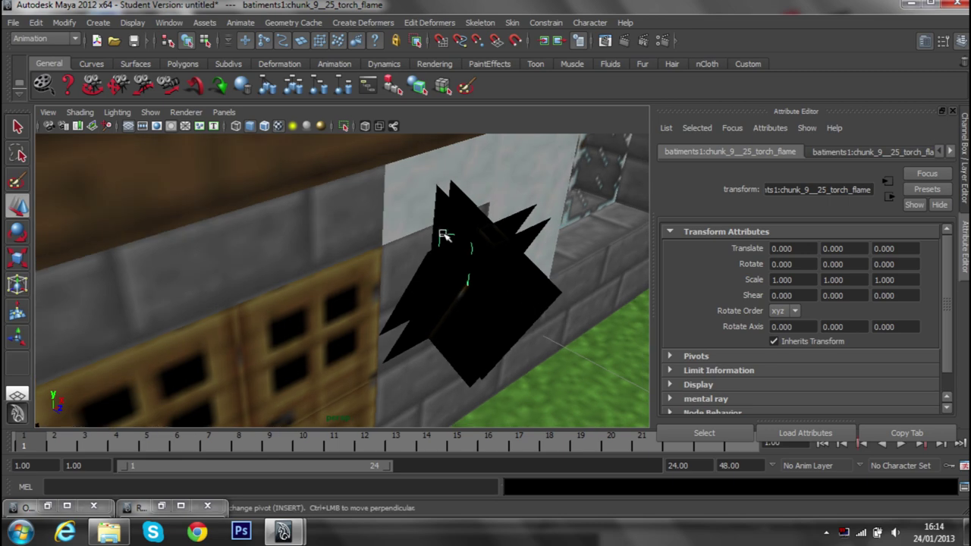
pyautogui.rightClick(445, 236)
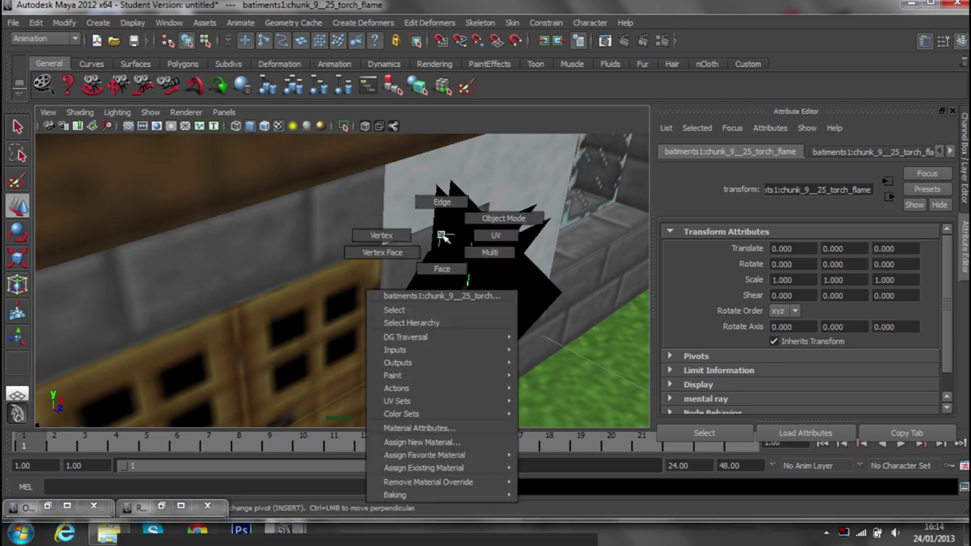
pyautogui.click(419, 428)
# - Check the materials of the nearby blocks: snow1 and plank_pine1
pyautogui.scroll(3, 460, 240)
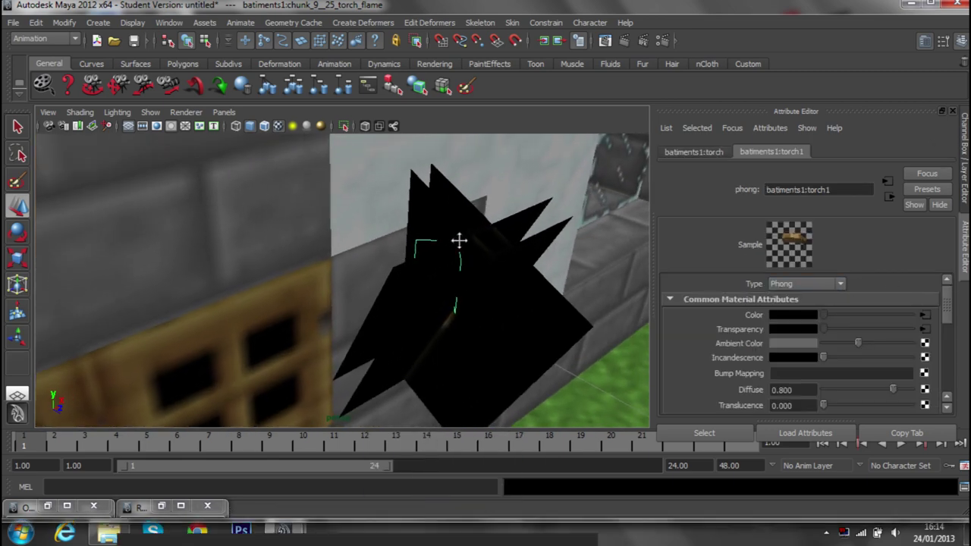
pyautogui.scroll(3, 455, 243)
pyautogui.moveTo(455, 243)
pyautogui.keyDown('alt'); pyautogui.mouseDown()
pyautogui.moveTo(511, 240)
pyautogui.moveTo(450, 242)
pyautogui.moveTo(501, 215)
pyautogui.mouseUp(); pyautogui.keyUp('alt')
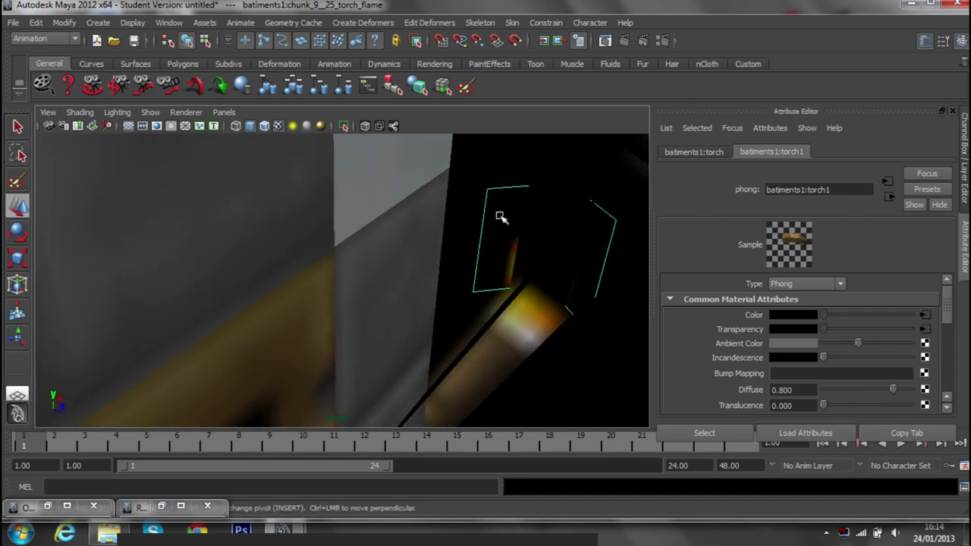
pyautogui.rightClick(501, 216)
pyautogui.click(492, 408)
pyautogui.moveTo(494, 408)
pyautogui.keyDown('alt'); pyautogui.mouseDown()
pyautogui.moveTo(531, 288)
pyautogui.moveTo(470, 260)
pyautogui.moveTo(500, 264)
pyautogui.mouseUp(); pyautogui.keyUp('alt')
pyautogui.rightClick(406, 240)
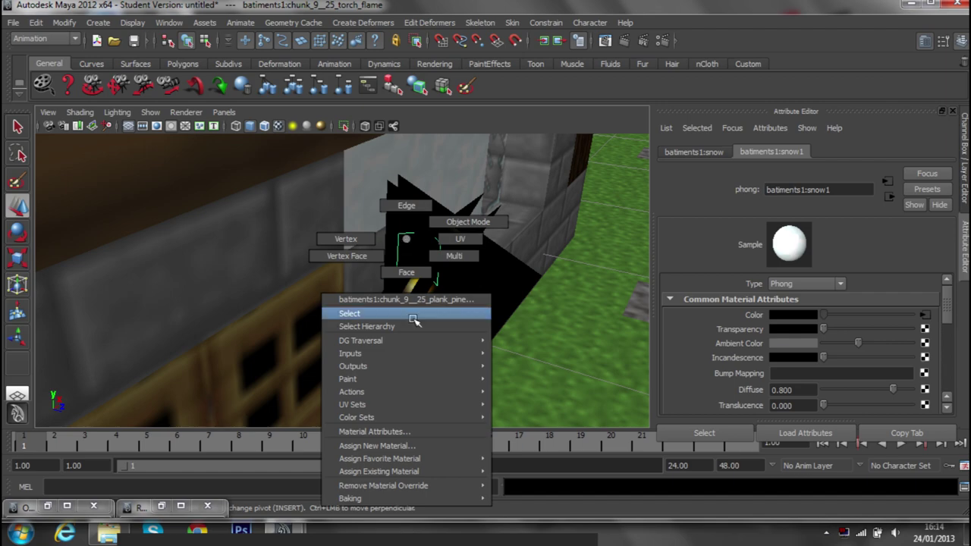
pyautogui.click(351, 430)
# - Show the torch planes' batiments1:torch1 Phong material attributes
pyautogui.moveTo(438, 394)
pyautogui.keyDown('alt'); pyautogui.mouseDown()
pyautogui.moveTo(516, 330)
pyautogui.moveTo(433, 278)
pyautogui.moveTo(442, 319)
pyautogui.moveTo(356, 311)
pyautogui.moveTo(319, 341)
pyautogui.moveTo(419, 361)
pyautogui.mouseUp(); pyautogui.keyUp('alt')
pyautogui.scroll(3, 317, 331)
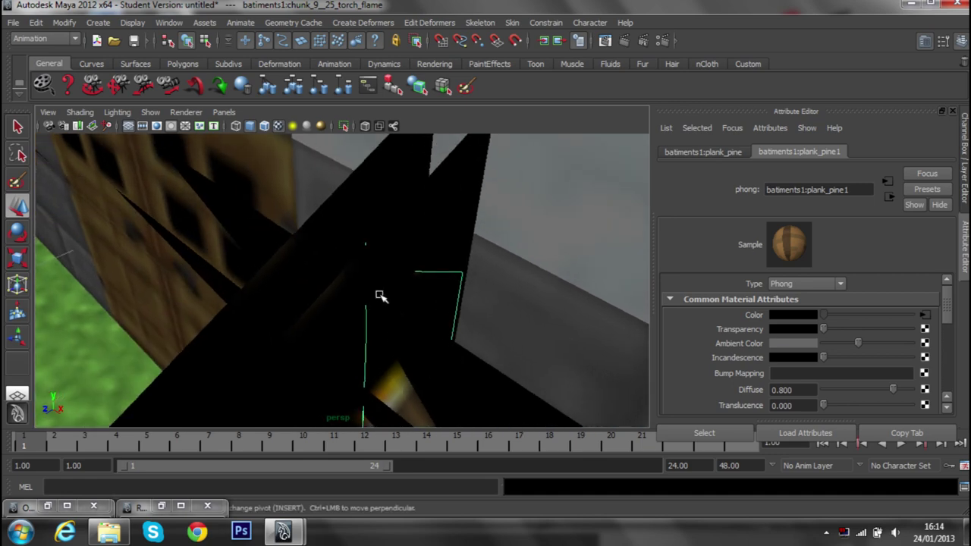
pyautogui.rightClick(433, 289)
pyautogui.click(434, 463)
pyautogui.moveTo(441, 345)
pyautogui.keyDown('alt'); pyautogui.mouseDown()
pyautogui.moveTo(374, 288)
pyautogui.moveTo(549, 277)
pyautogui.moveTo(462, 152)
pyautogui.mouseUp(); pyautogui.keyUp('alt')
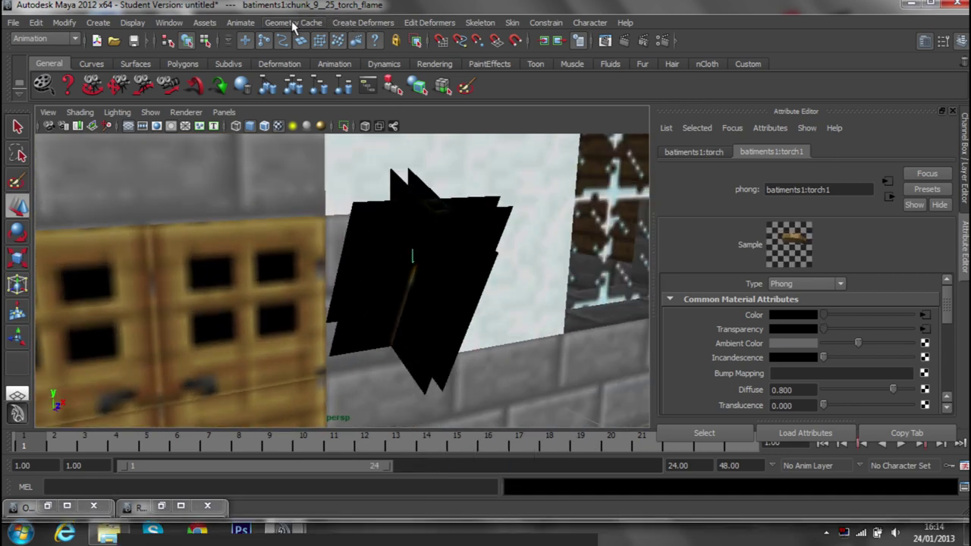
pyautogui.click(169, 23)
pyautogui.moveTo(200, 56)
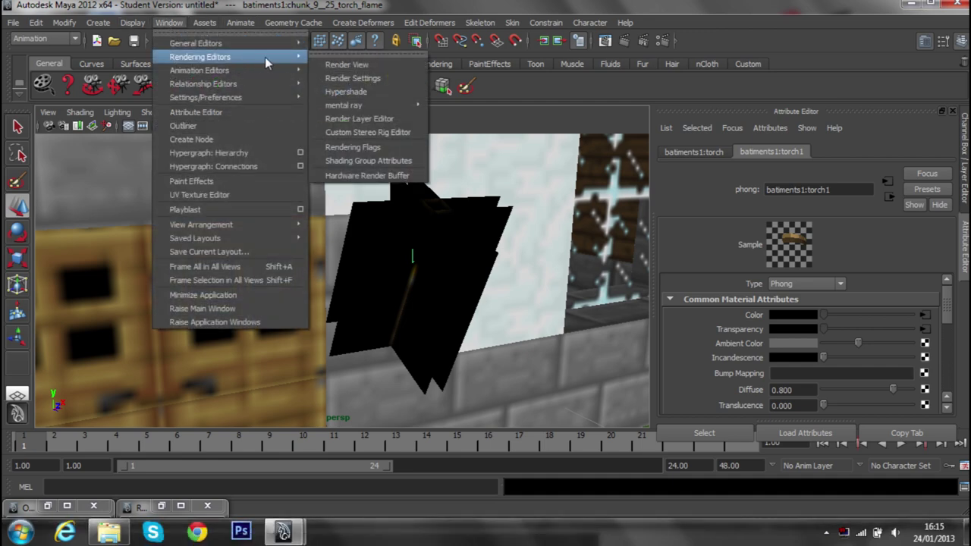
# - In Hypershade, select torch_flame1 and create a File texture for its map
pyautogui.click(341, 91)
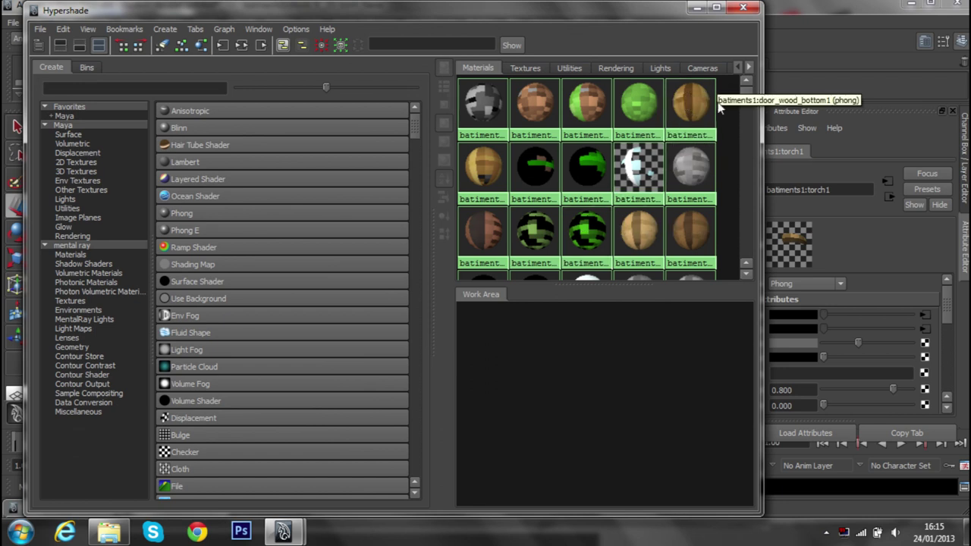
pyautogui.moveTo(744, 91); pyautogui.dragTo(749, 162)
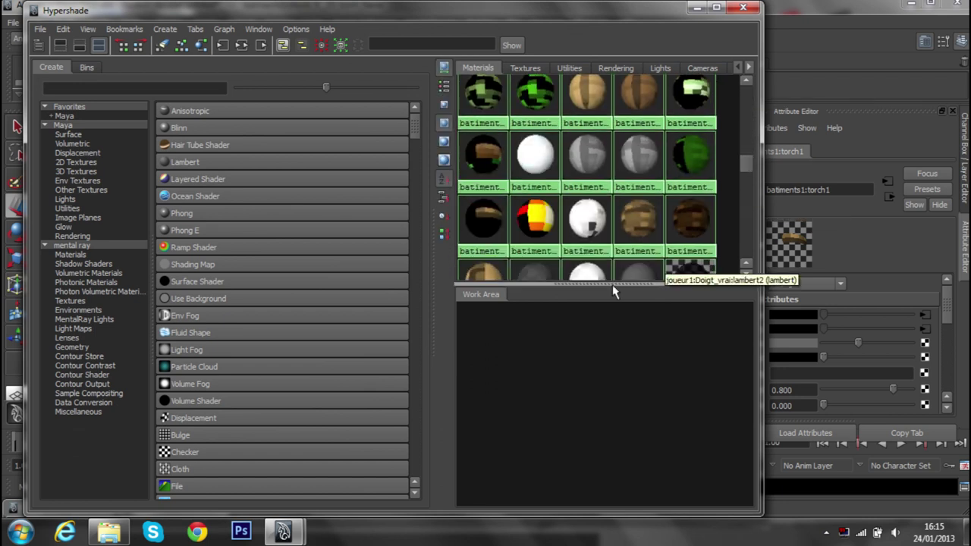
pyautogui.moveTo(603, 285); pyautogui.dragTo(603, 430)
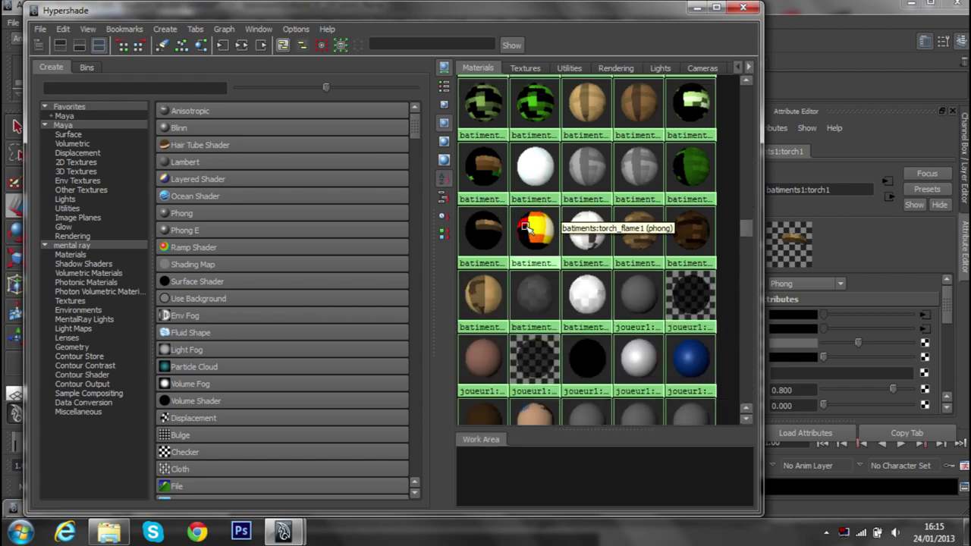
pyautogui.click(532, 228)
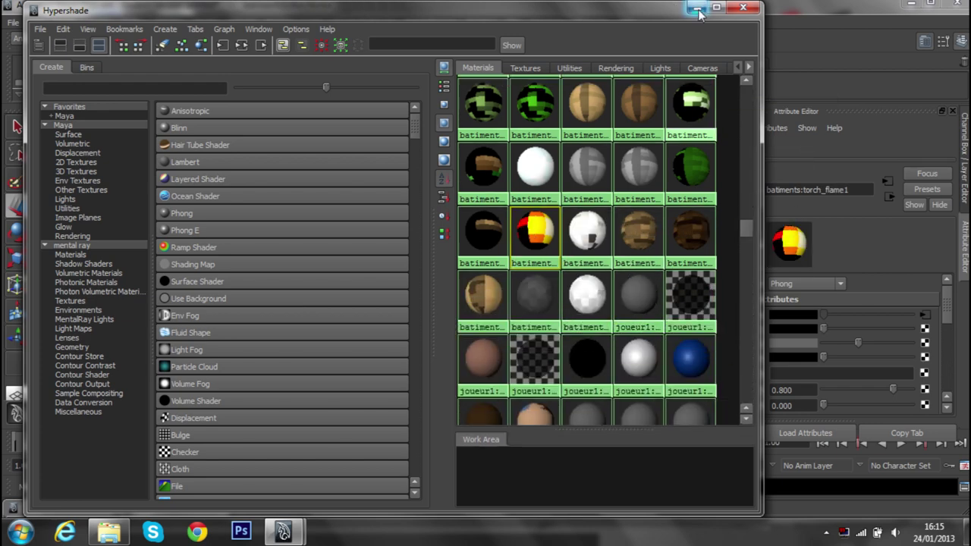
pyautogui.click(698, 8)
pyautogui.click(925, 329)
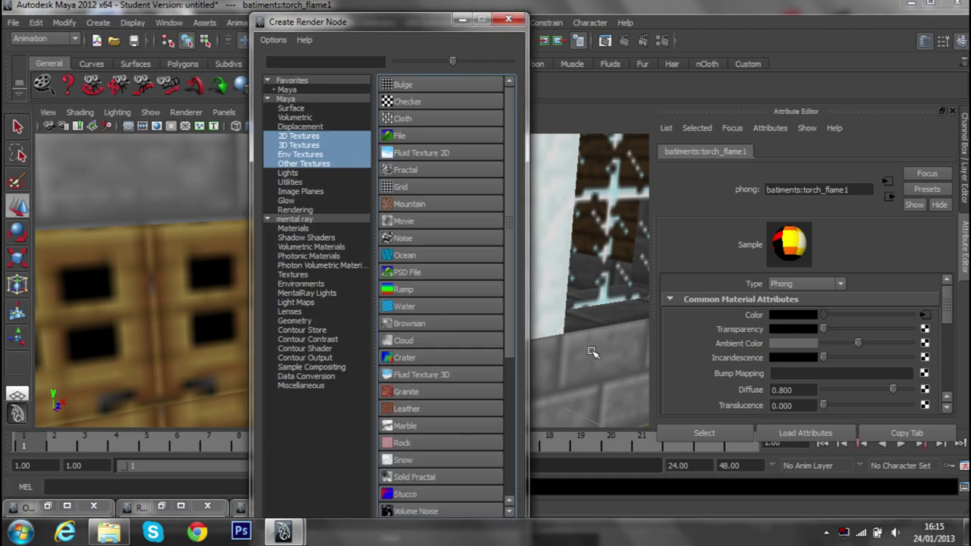
pyautogui.click(400, 137)
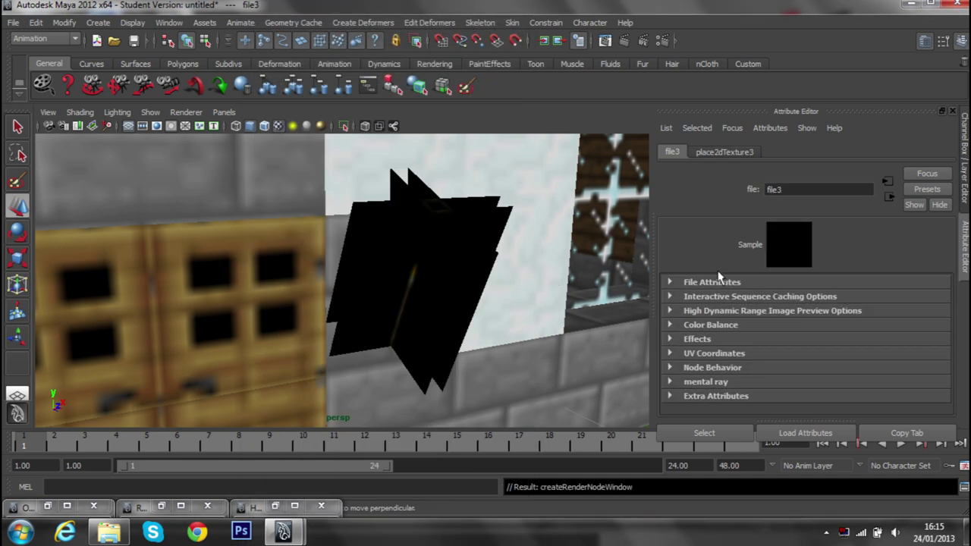
# - Load torch_flame.png as the image of the flame material's file3 texture
pyautogui.click(258, 507)
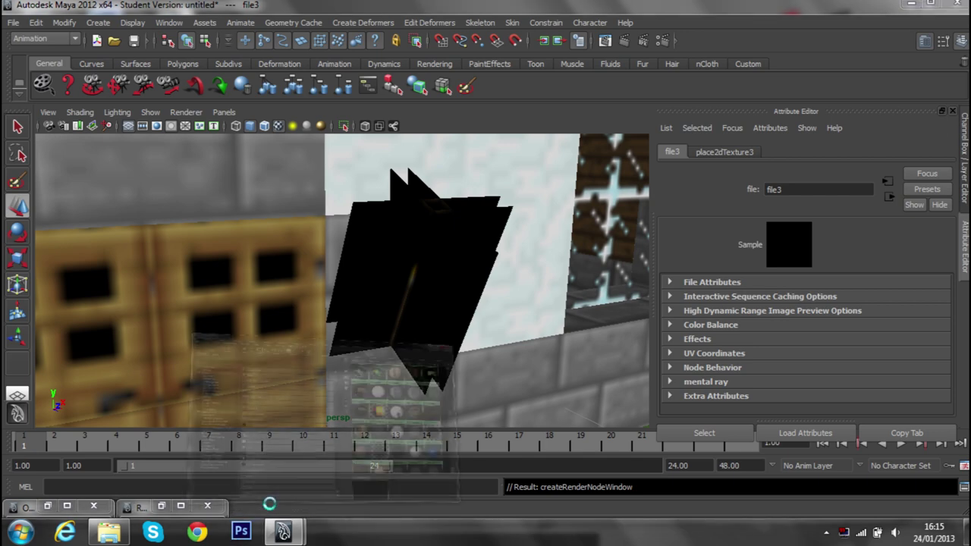
pyautogui.click(535, 231)
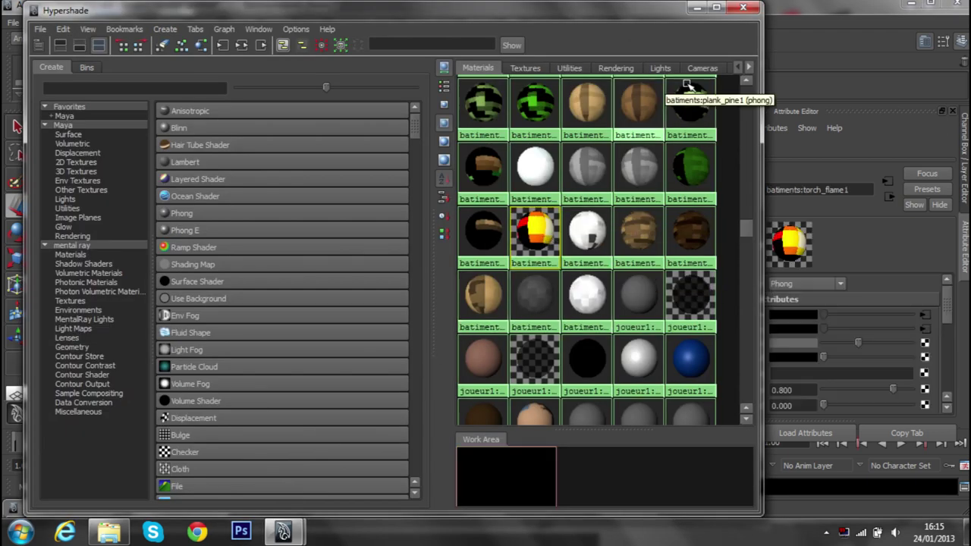
pyautogui.click(698, 7)
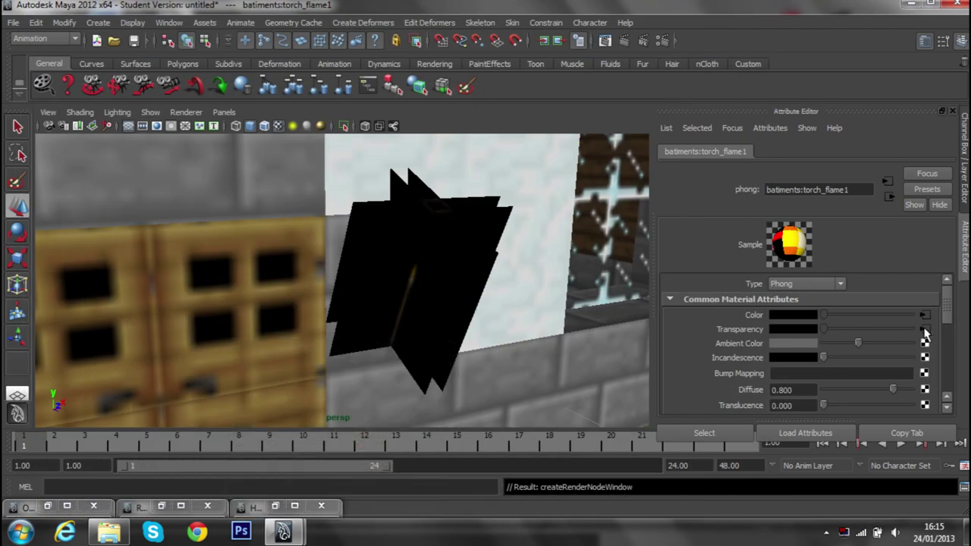
pyautogui.click(925, 333)
pyautogui.click(709, 282)
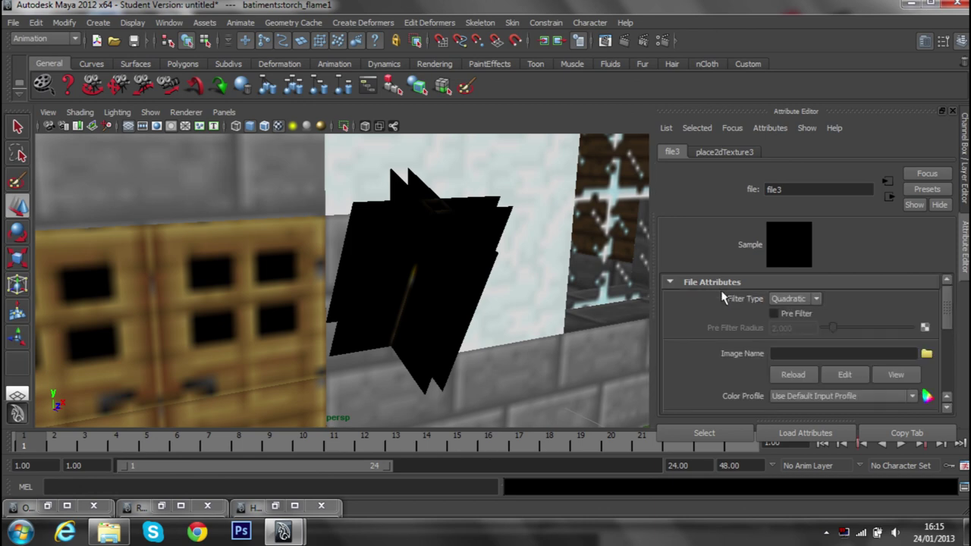
pyautogui.click(928, 353)
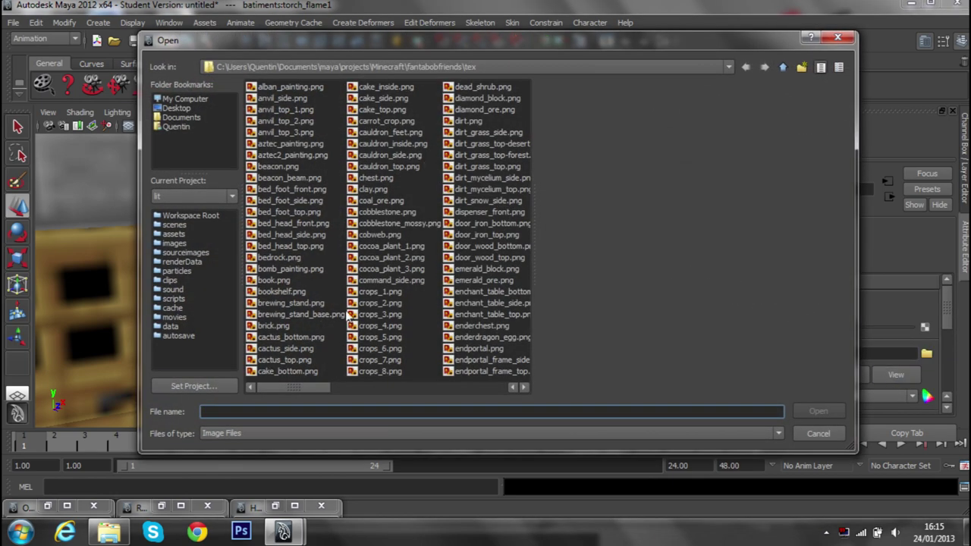
pyautogui.click(372, 292)
pyautogui.moveTo(327, 386); pyautogui.dragTo(427, 388)
pyautogui.click(485, 337)
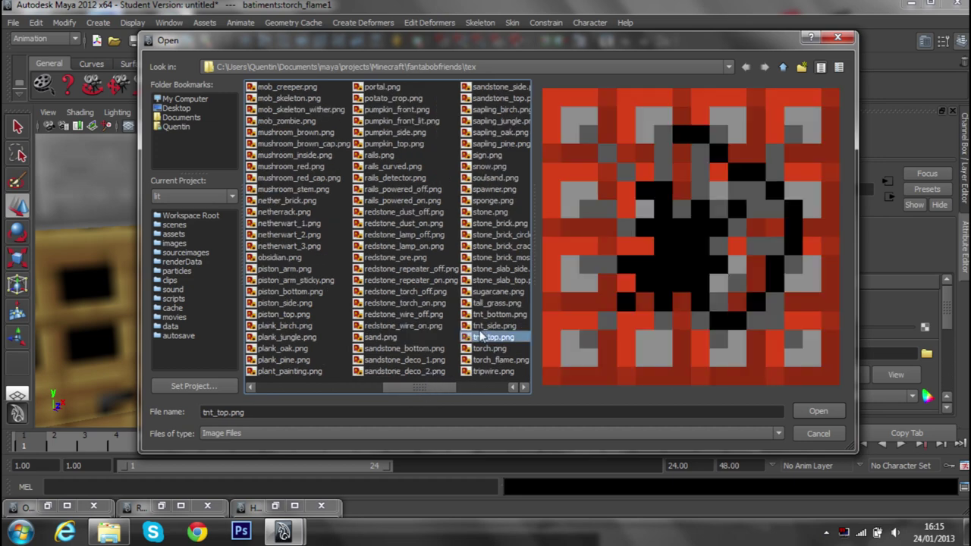
pyautogui.click(384, 349)
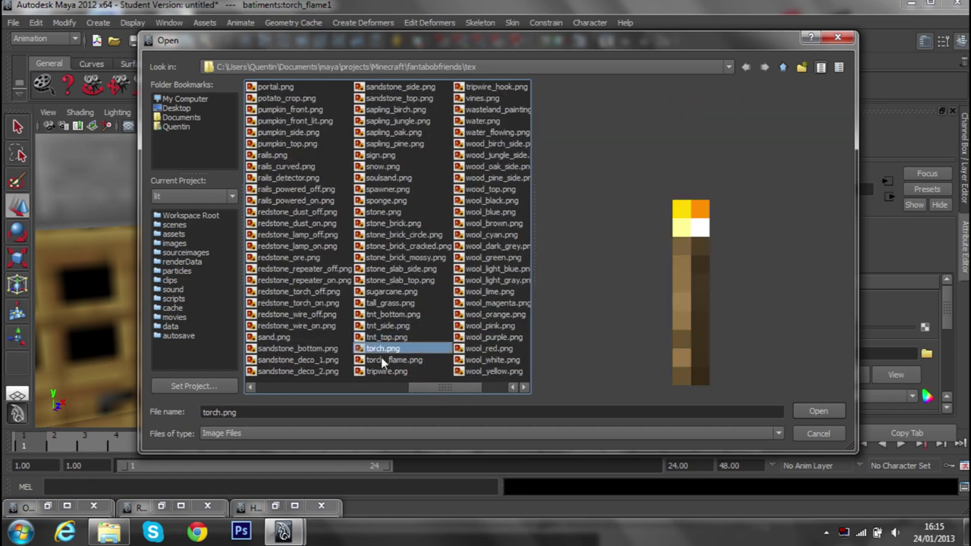
pyautogui.click(381, 359)
pyautogui.click(816, 413)
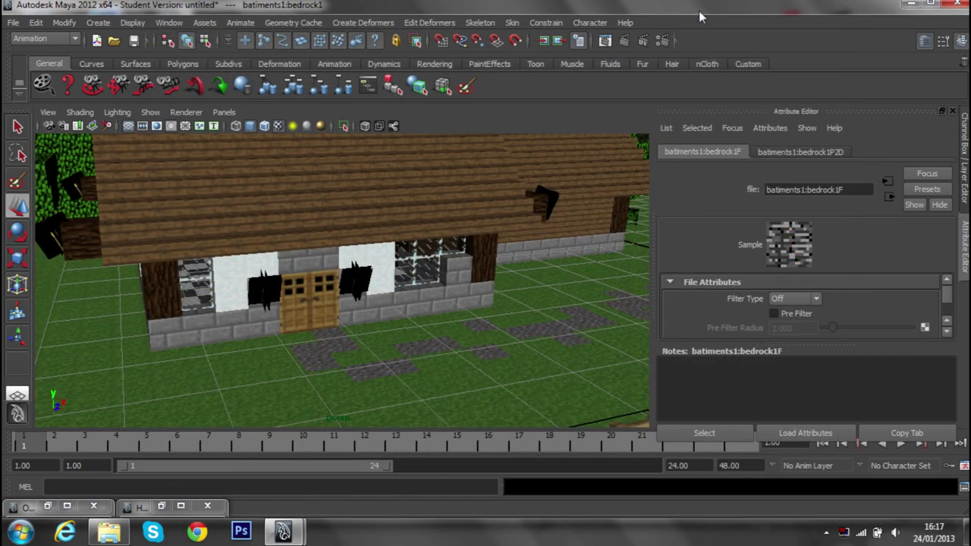
# - Set the bedrock1 material's file texture Filter Type to Off
pyautogui.click(47, 506)
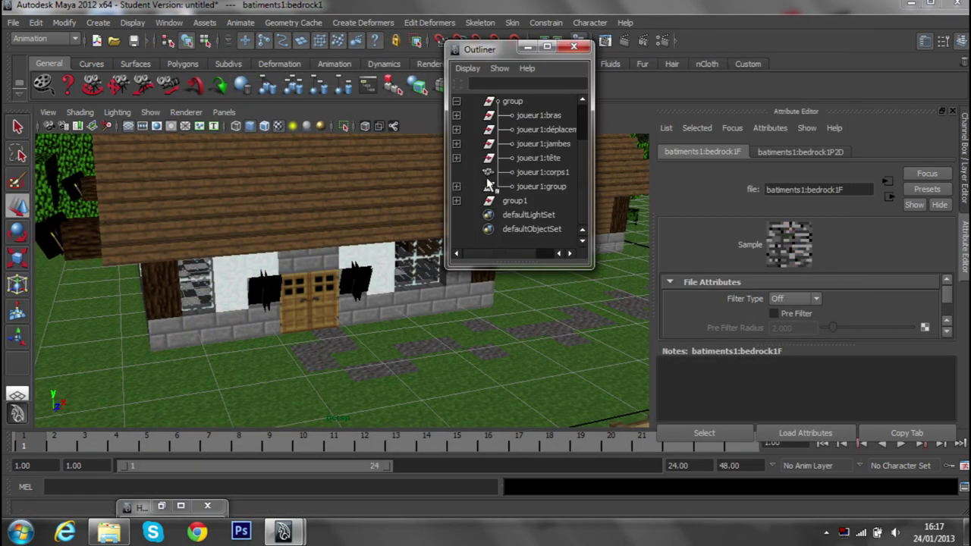
pyautogui.click(160, 505)
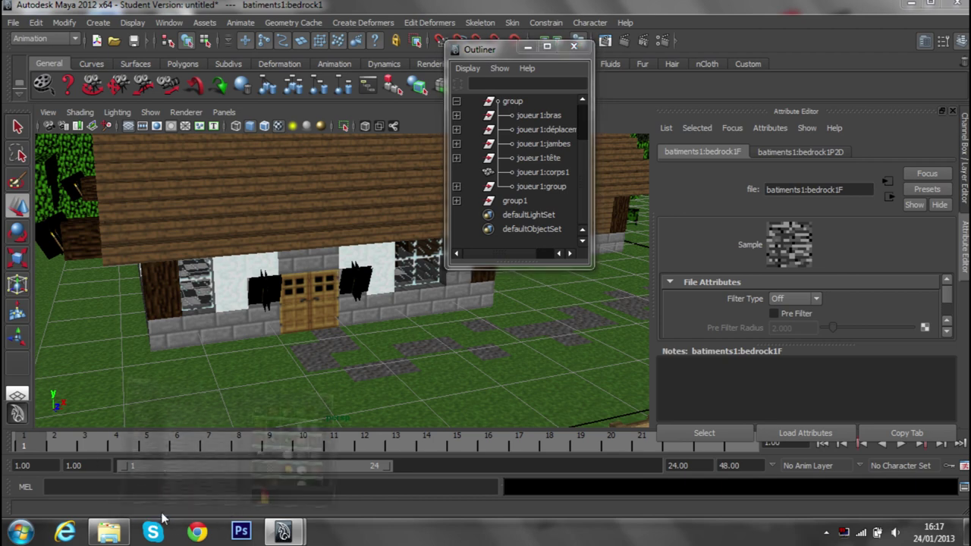
pyautogui.click(489, 103)
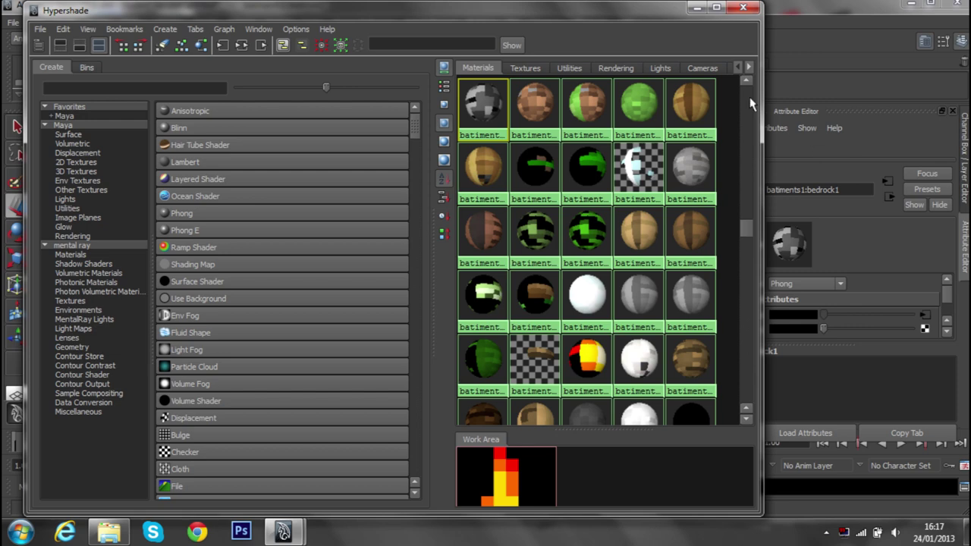
pyautogui.moveTo(604, 18); pyautogui.dragTo(528, 17)
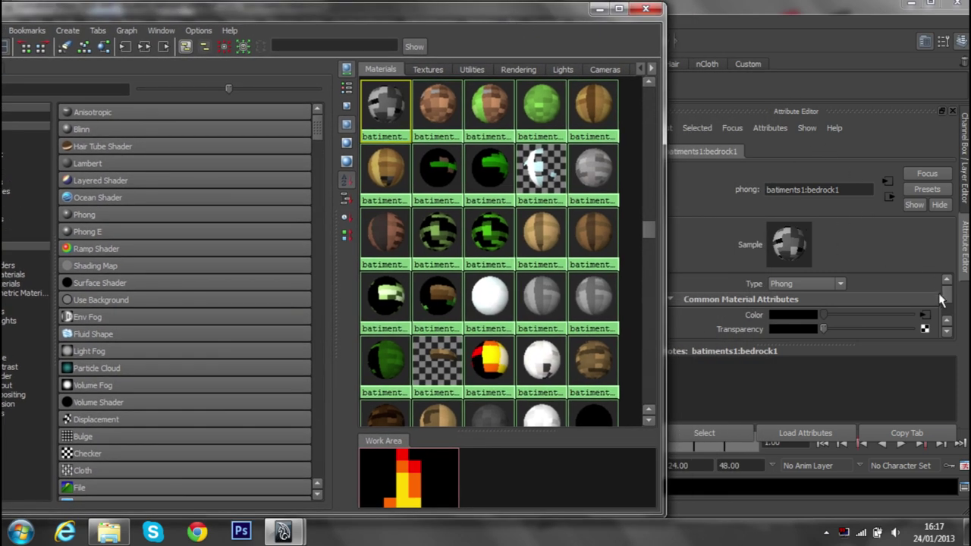
pyautogui.click(929, 315)
pyautogui.click(776, 302)
pyautogui.click(778, 302)
# - Turn filtering Off for the dirt1 and dirt_grass_side1 file textures
pyautogui.click(458, 122)
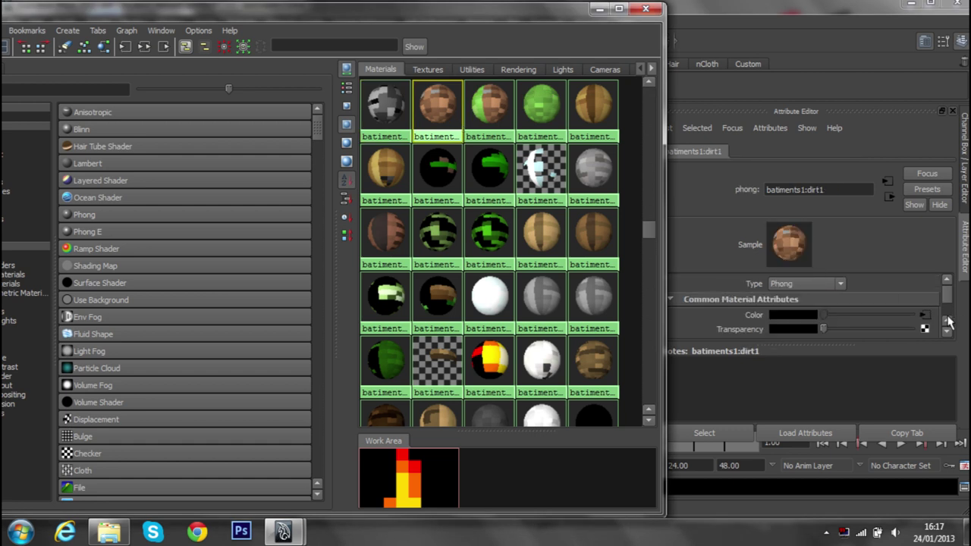
pyautogui.click(926, 314)
pyautogui.click(815, 299)
pyautogui.click(805, 307)
pyautogui.click(490, 106)
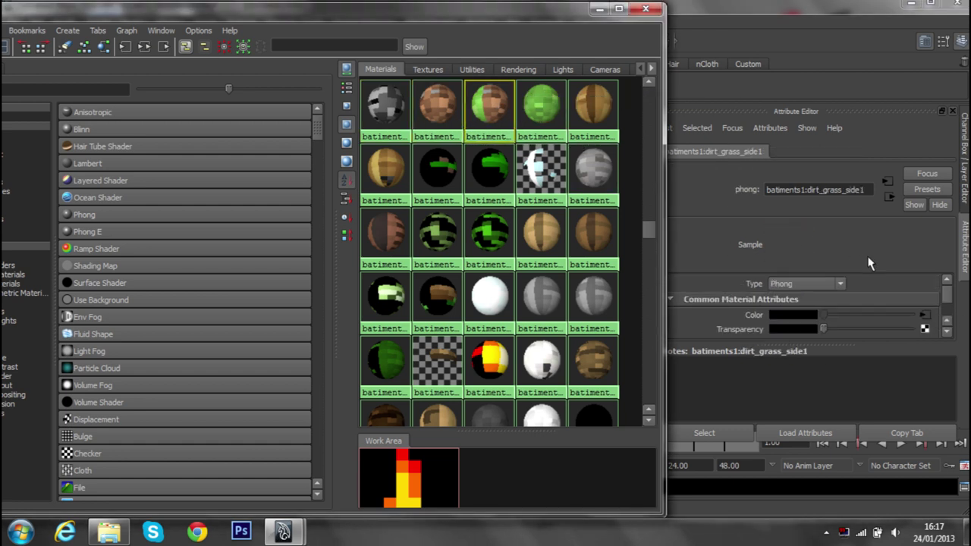
pyautogui.click(924, 315)
pyautogui.click(794, 299)
pyautogui.click(797, 305)
pyautogui.click(798, 305)
pyautogui.click(803, 311)
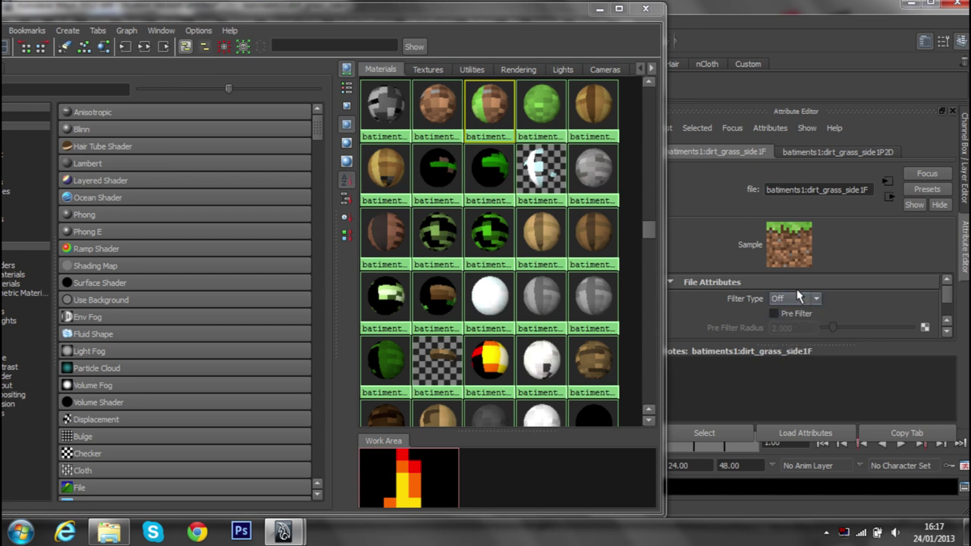
# - Turn filtering Off for the dirt_grass_top1, door_wood_bottom1 and door_wood_top1 textures
pyautogui.click(547, 109)
pyautogui.click(926, 315)
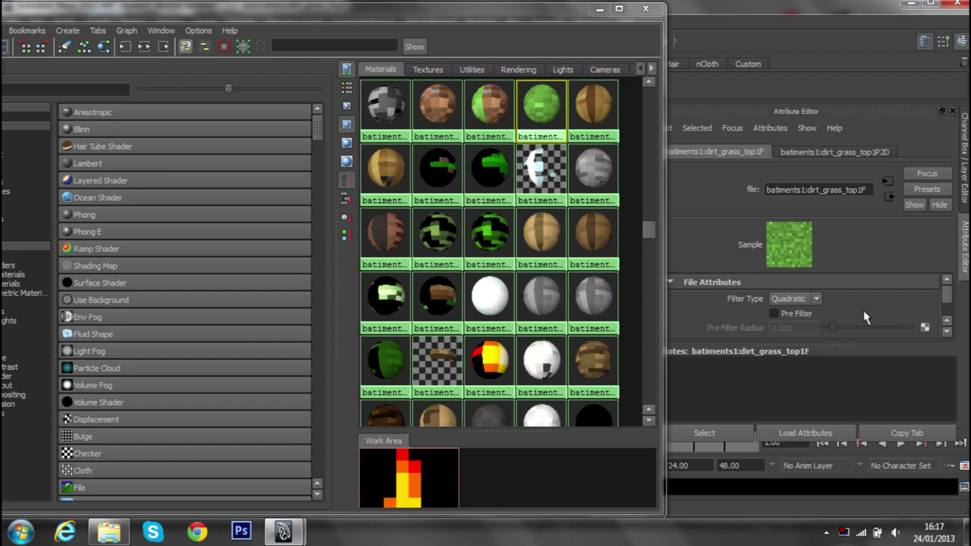
pyautogui.click(816, 299)
pyautogui.click(777, 312)
pyautogui.click(593, 105)
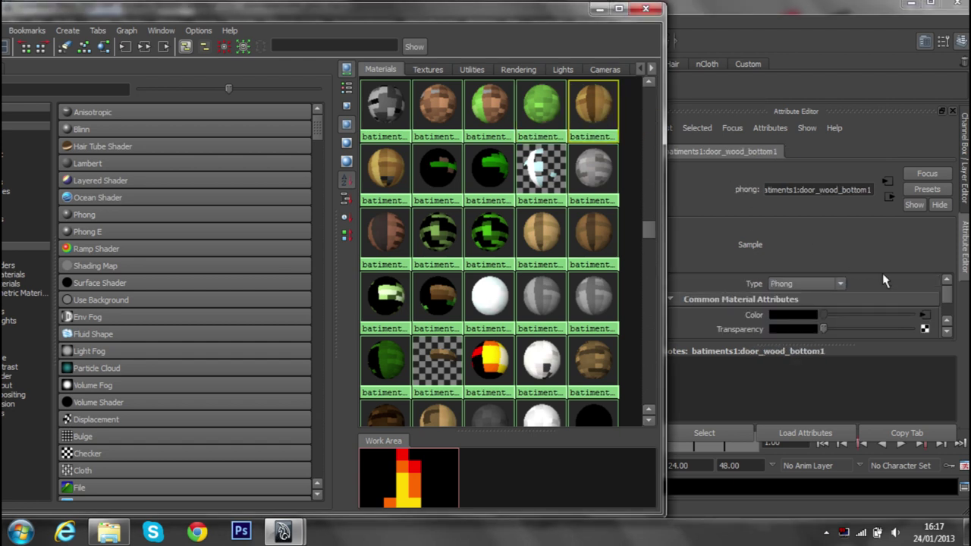
pyautogui.click(926, 319)
pyautogui.click(795, 298)
pyautogui.click(790, 306)
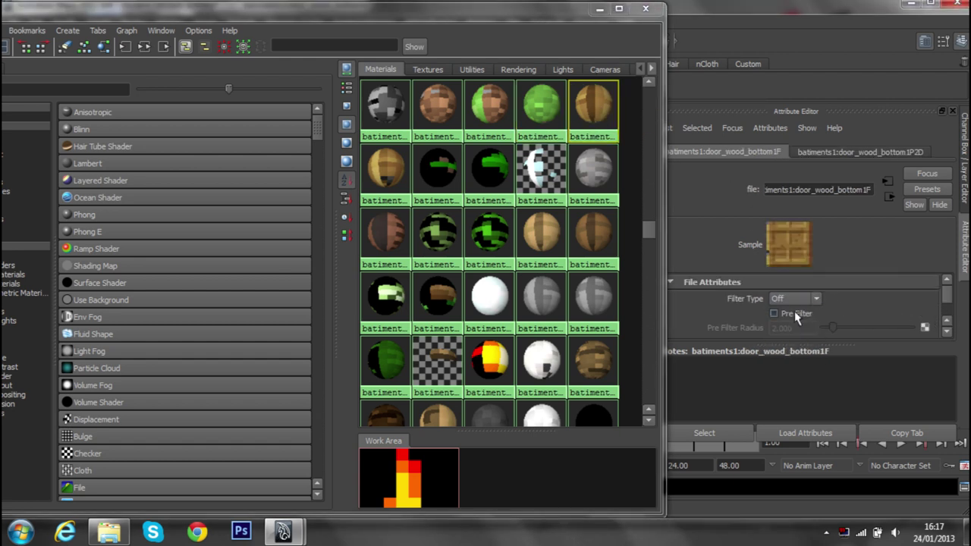
pyautogui.click(387, 168)
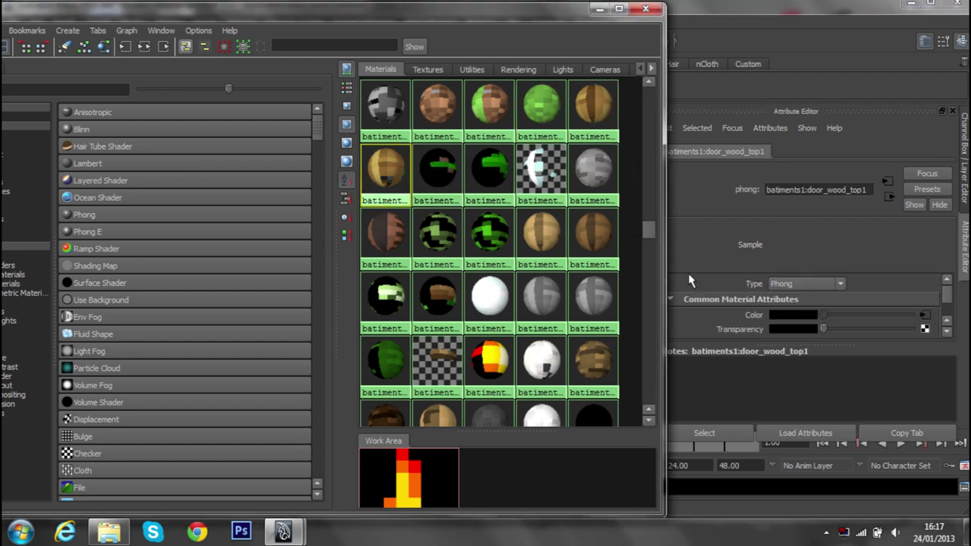
pyautogui.click(925, 315)
pyautogui.click(797, 299)
pyautogui.click(803, 313)
# - Turn filtering Off for the flower_red1, flower_yellow1 and gravel1 textures
pyautogui.click(438, 169)
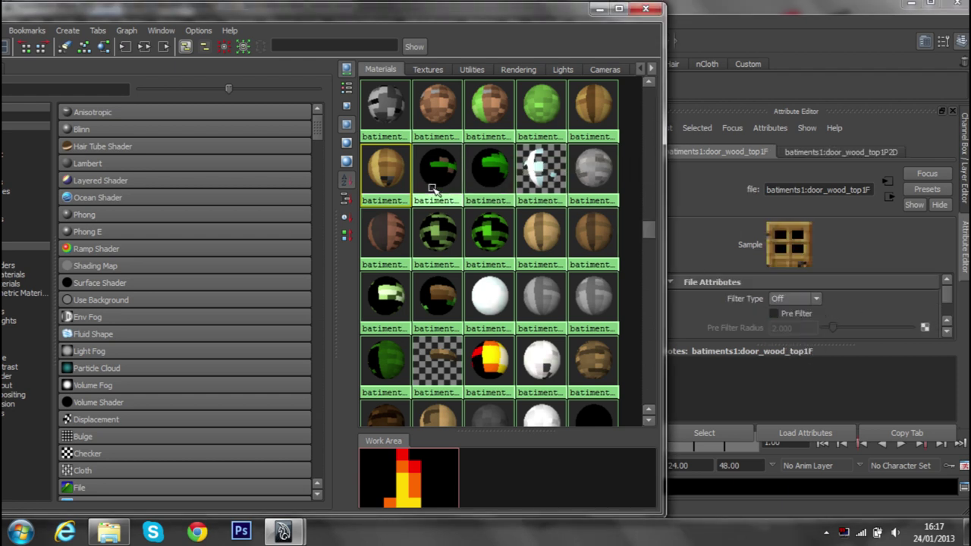
pyautogui.click(925, 315)
pyautogui.click(793, 299)
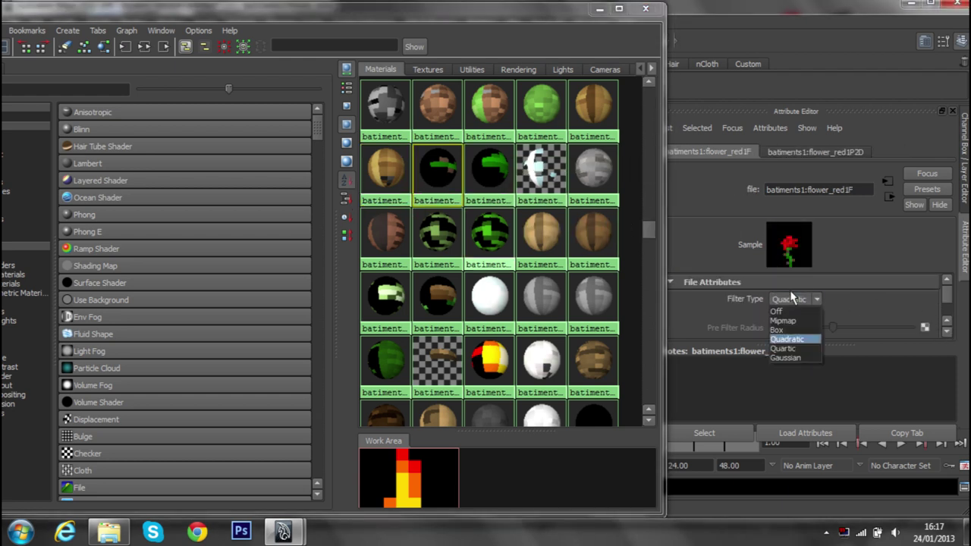
pyautogui.click(780, 312)
pyautogui.click(498, 180)
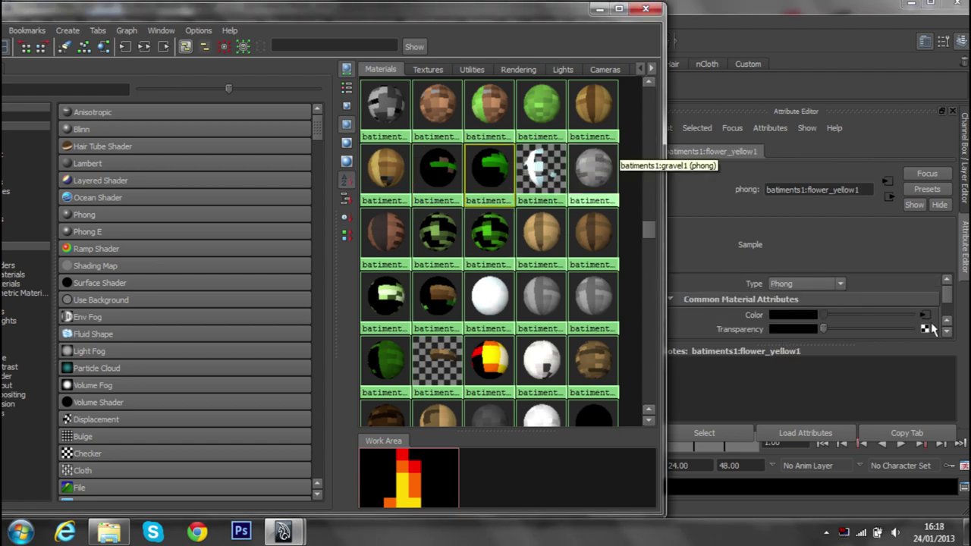
pyautogui.click(925, 315)
pyautogui.click(796, 299)
pyautogui.click(780, 311)
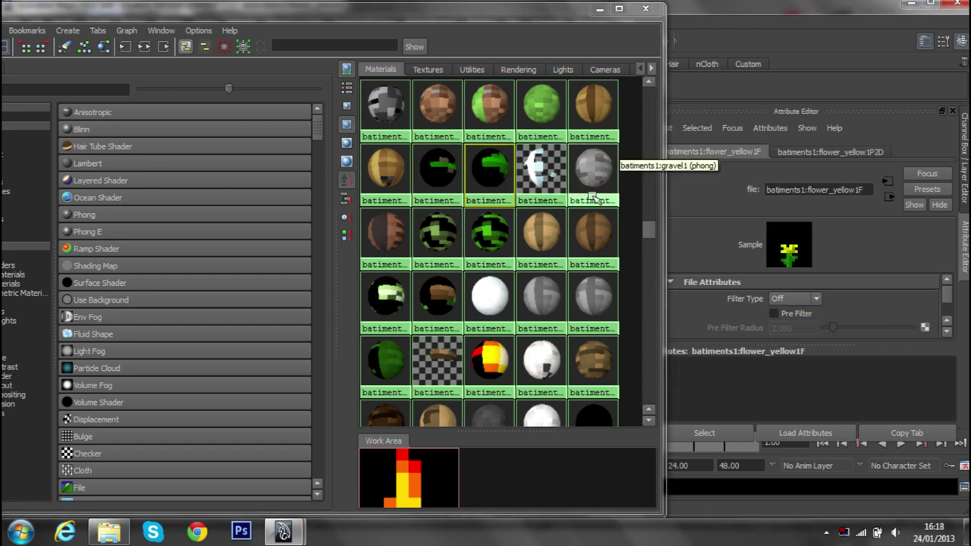
pyautogui.click(594, 171)
pyautogui.click(925, 315)
pyautogui.click(795, 299)
pyautogui.click(806, 314)
# - Turn filtering Off for the jukebox_side1 and leaves_birch1 file textures
pyautogui.click(384, 235)
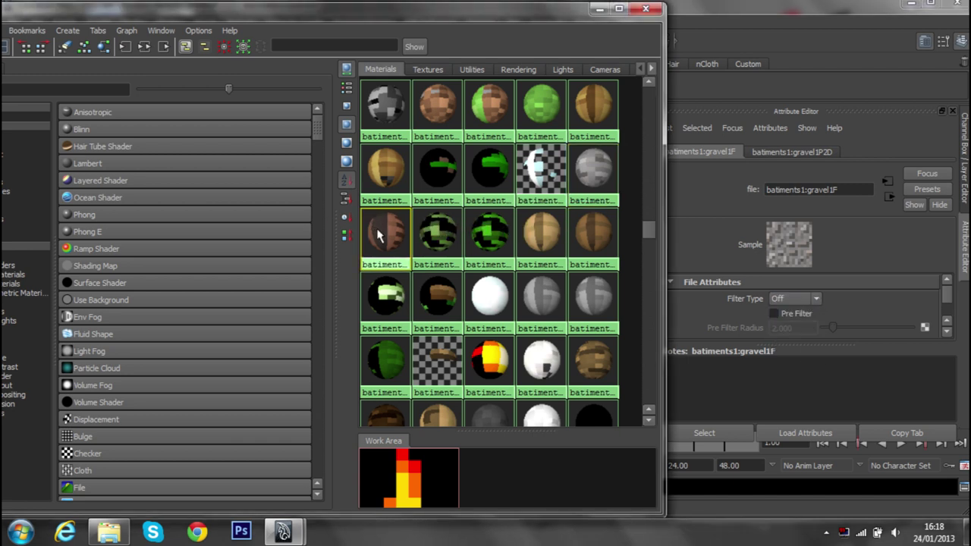
pyautogui.click(925, 315)
pyautogui.click(794, 299)
pyautogui.click(785, 314)
pyautogui.click(794, 299)
pyautogui.click(797, 314)
pyautogui.click(437, 235)
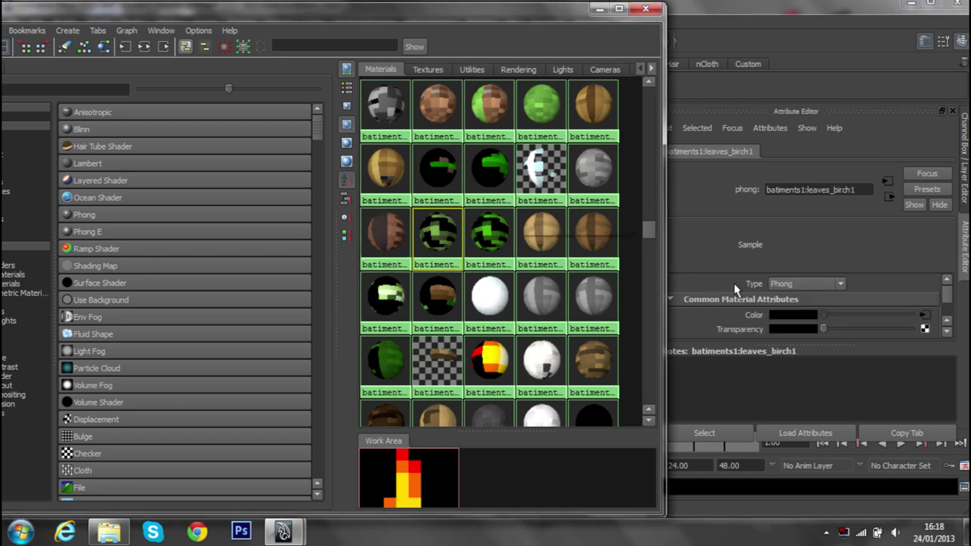
pyautogui.click(925, 315)
pyautogui.click(795, 299)
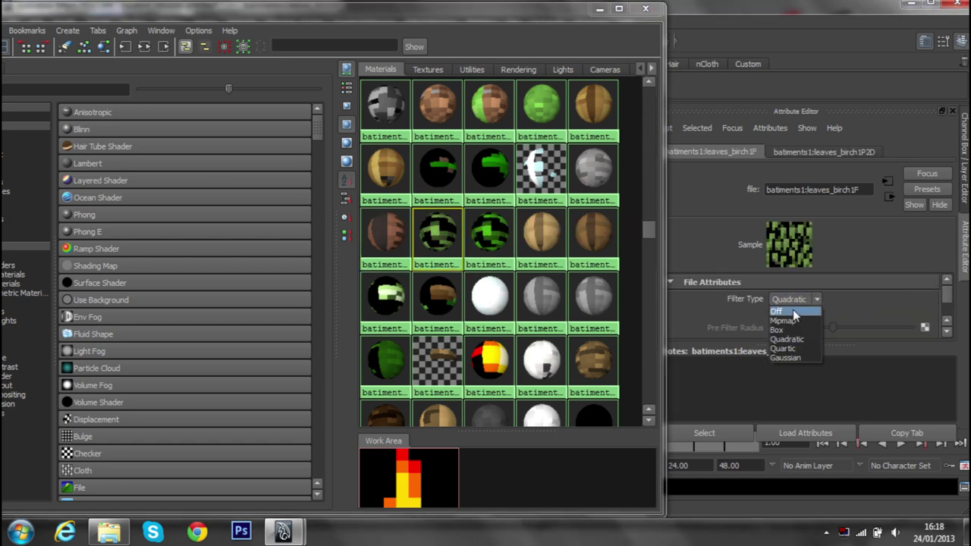
pyautogui.click(793, 311)
pyautogui.moveTo(496, 11); pyautogui.dragTo(517, 318)
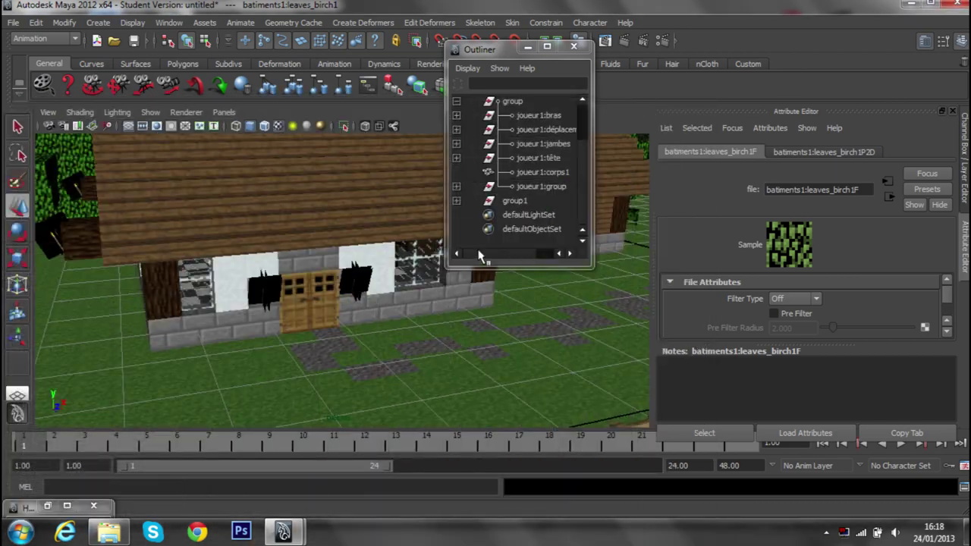
# - Give the tall_grass1 material a new file texture with Filter Type Off
pyautogui.moveTo(385, 288)
pyautogui.keyDown('alt'); pyautogui.mouseDown()
pyautogui.moveTo(382, 336)
pyautogui.moveTo(212, 297)
pyautogui.moveTo(270, 314)
pyautogui.moveTo(190, 261)
pyautogui.moveTo(361, 284)
pyautogui.mouseUp(); pyautogui.keyUp('alt')
pyautogui.click(282, 314)
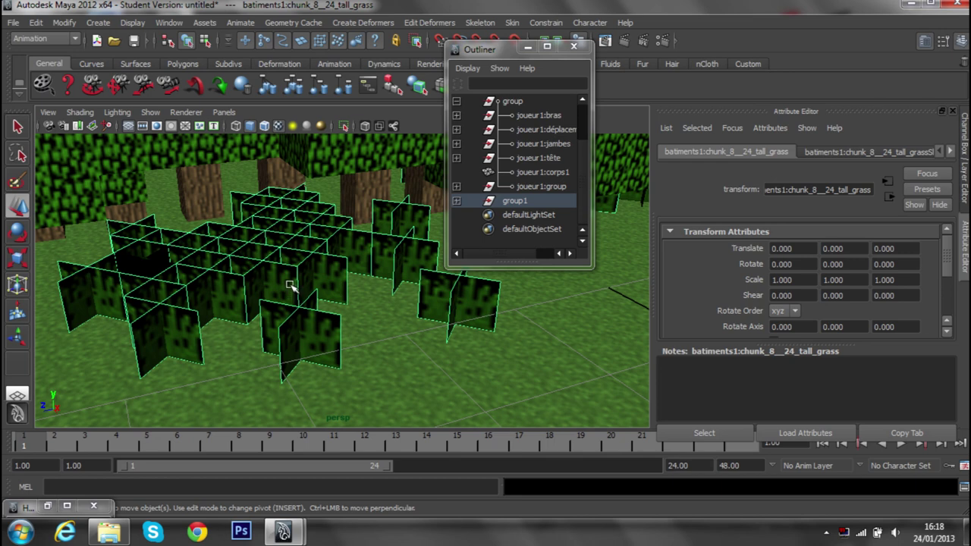
pyautogui.moveTo(290, 286); pyautogui.dragTo(281, 467, button='right')
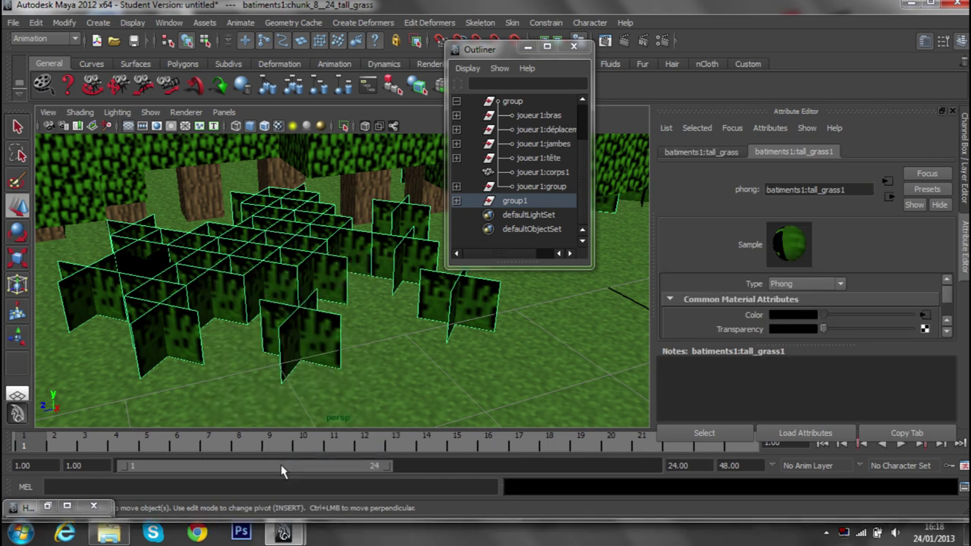
pyautogui.click(924, 329)
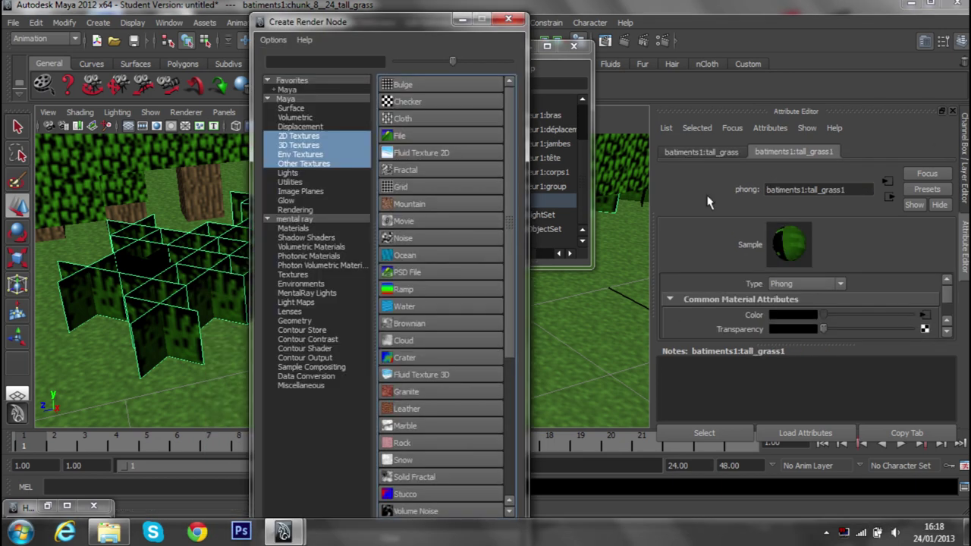
pyautogui.click(400, 136)
pyautogui.click(780, 299)
pyautogui.click(781, 312)
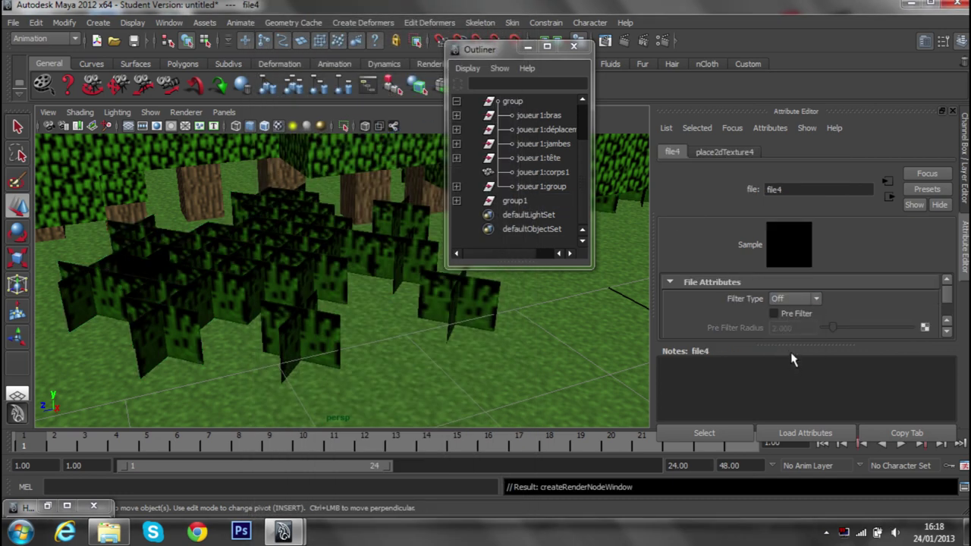
# - Load tall_grass.png as the new file4 texture's image
pyautogui.moveTo(792, 345); pyautogui.dragTo(873, 384)
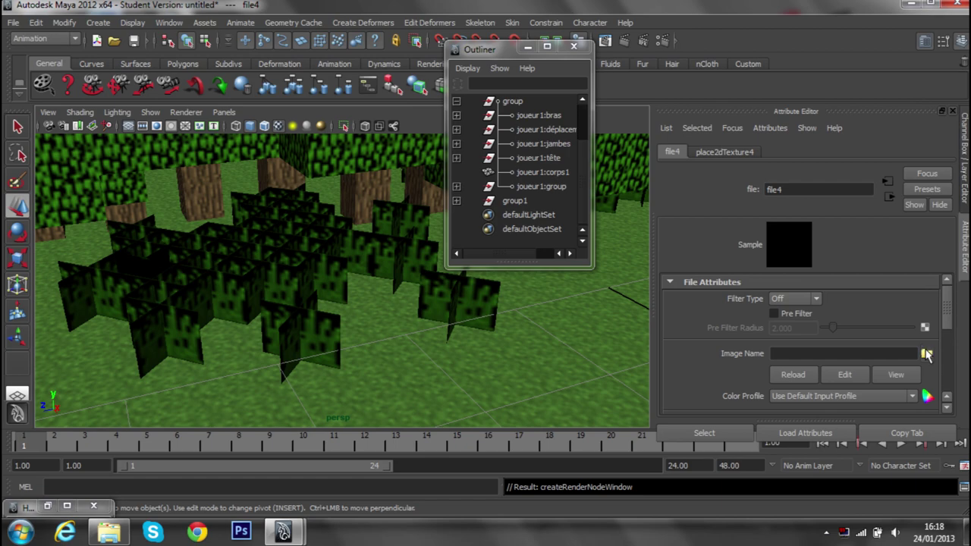
pyautogui.click(927, 354)
pyautogui.moveTo(294, 387); pyautogui.dragTo(501, 388)
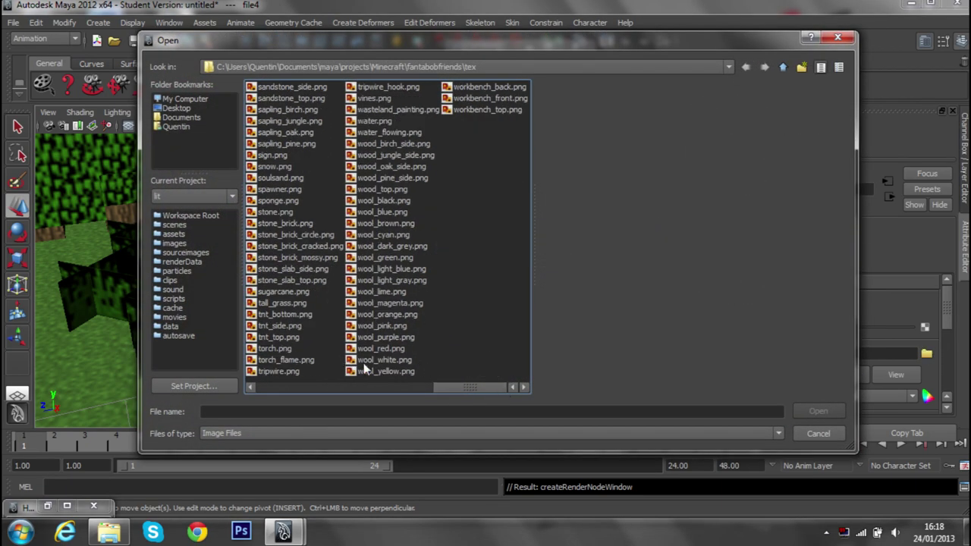
pyautogui.click(291, 304)
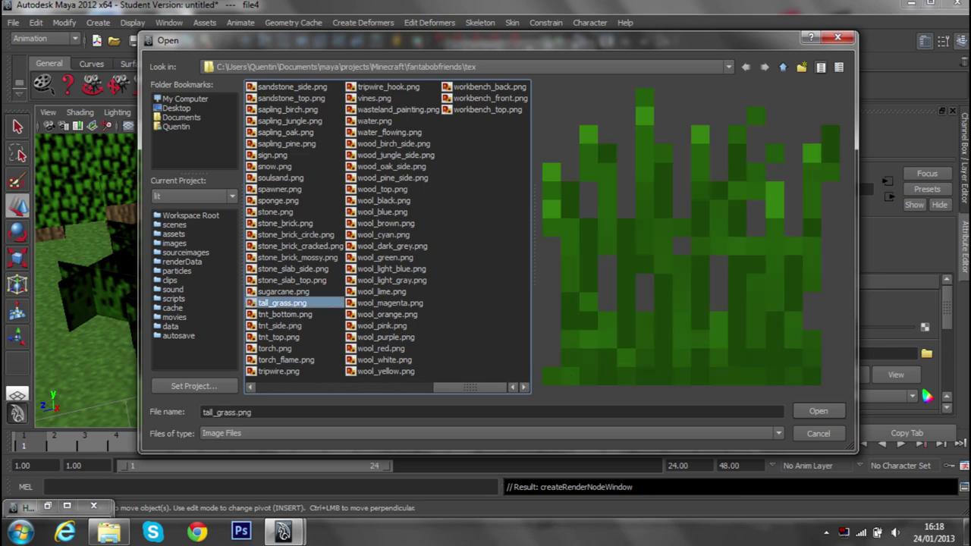
pyautogui.click(795, 417)
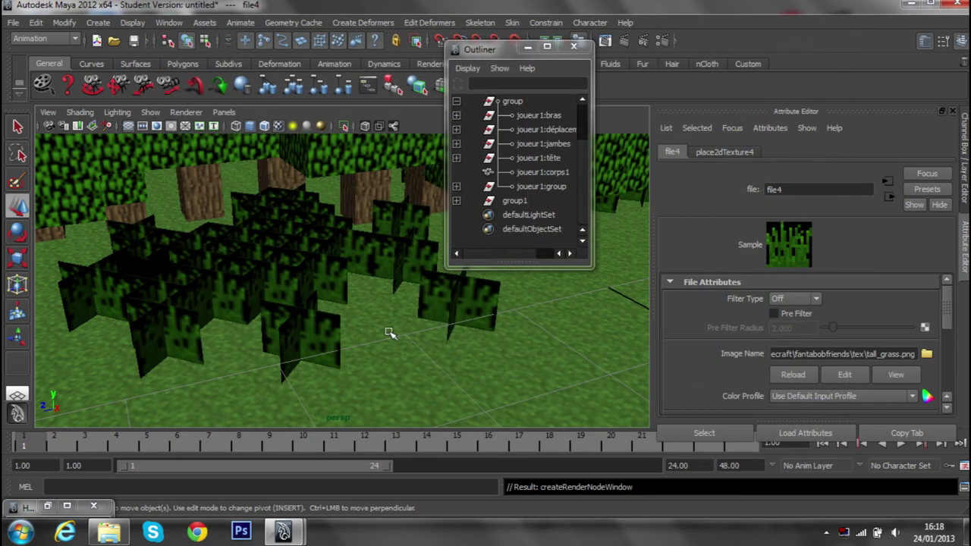
pyautogui.click(529, 48)
pyautogui.click(625, 40)
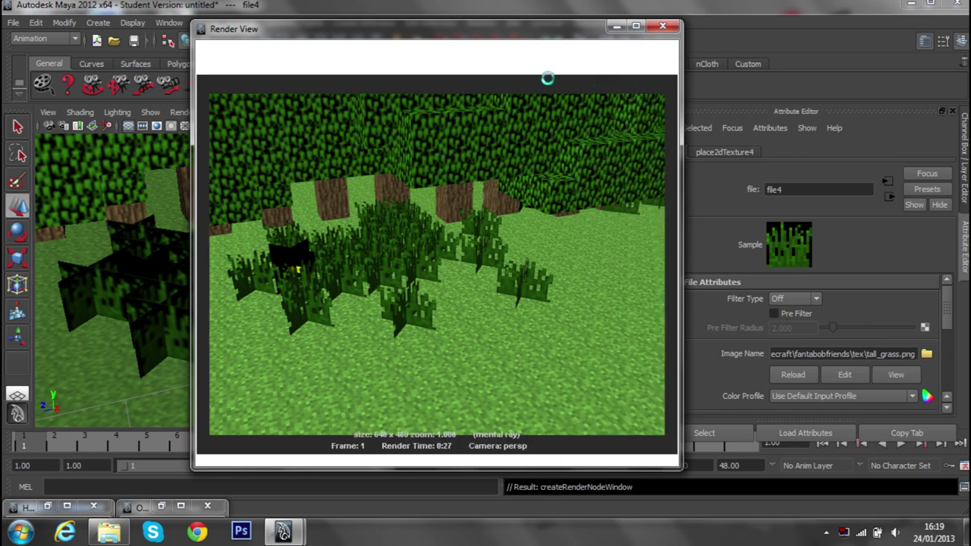
# - Close the finished mental ray render of the textured tall grass
pyautogui.click(661, 28)
# - Select the yellow flower plane, open its material attributes, then view the whole map
pyautogui.moveTo(106, 241)
pyautogui.keyDown('alt'); pyautogui.mouseDown()
pyautogui.moveTo(154, 238)
pyautogui.moveTo(210, 268)
pyautogui.moveTo(182, 286)
pyautogui.moveTo(298, 311)
pyautogui.mouseUp(); pyautogui.keyUp('alt')
pyautogui.click(280, 315)
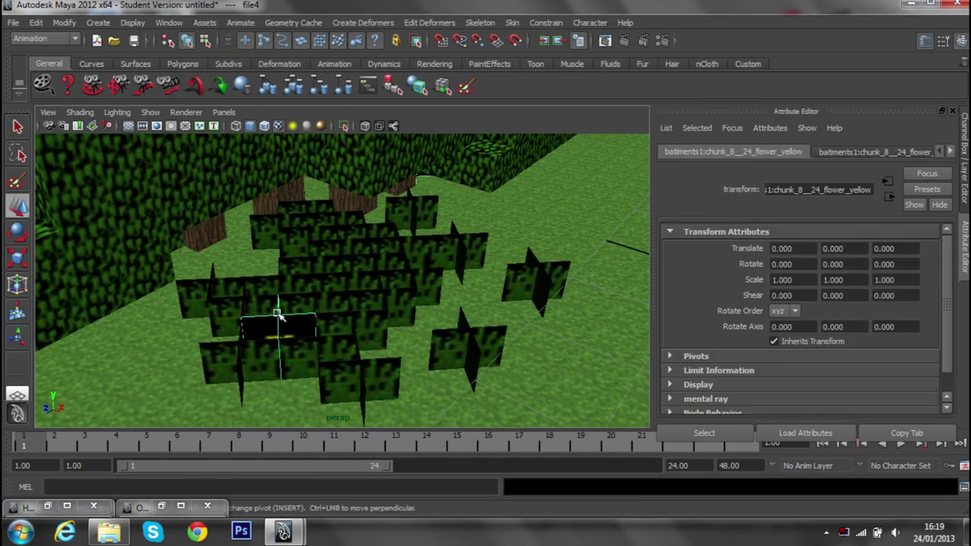
pyautogui.moveTo(299, 312); pyautogui.dragTo(291, 465, button='right')
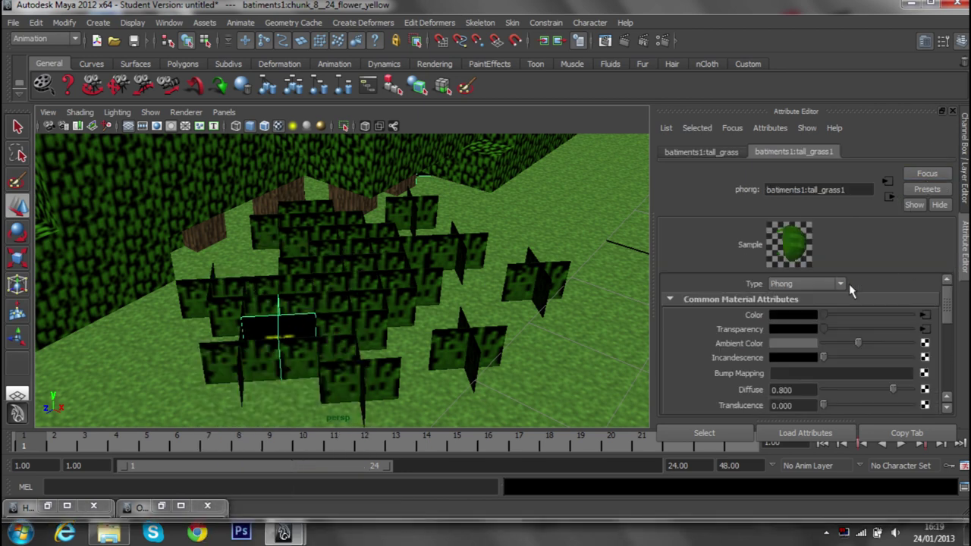
pyautogui.moveTo(281, 325); pyautogui.dragTo(254, 466, button='right')
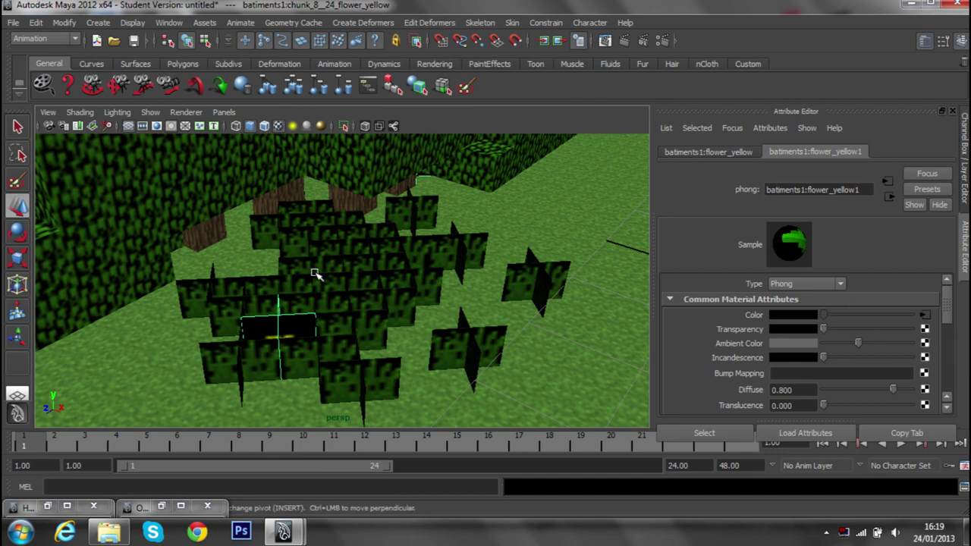
pyautogui.scroll(-10, 317, 274)
pyautogui.moveTo(318, 275)
pyautogui.keyDown('alt'); pyautogui.mouseDown()
pyautogui.moveTo(529, 249)
pyautogui.moveTo(422, 305)
pyautogui.moveTo(210, 312)
pyautogui.moveTo(395, 307)
pyautogui.moveTo(564, 275)
pyautogui.moveTo(577, 305)
pyautogui.moveTo(402, 254)
pyautogui.moveTo(386, 234)
pyautogui.moveTo(478, 205)
pyautogui.moveTo(523, 253)
pyautogui.moveTo(523, 219)
pyautogui.moveTo(360, 180)
pyautogui.moveTo(387, 303)
pyautogui.moveTo(342, 287)
pyautogui.mouseUp(); pyautogui.keyUp('alt')
pyautogui.scroll(3, 337, 284)
pyautogui.scroll(3, 337, 284)
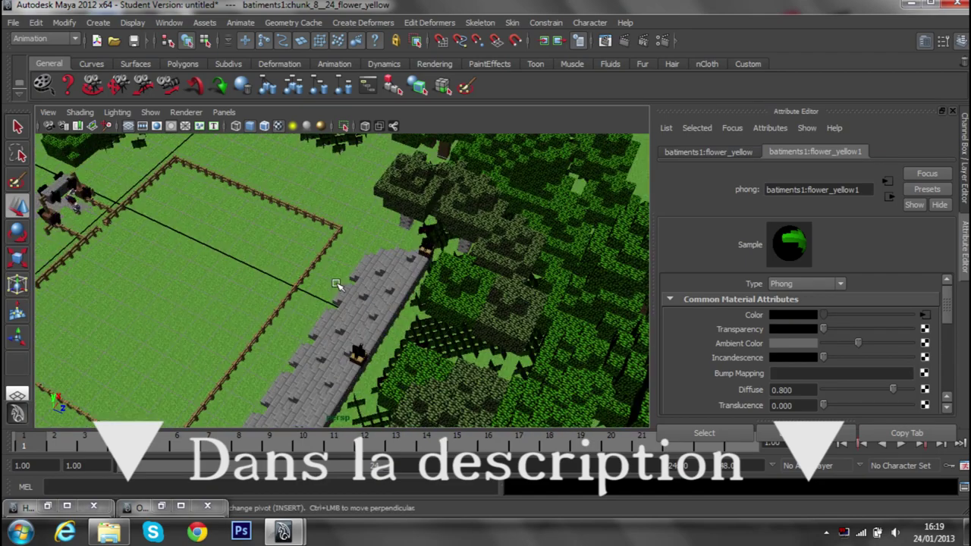
pyautogui.scroll(-3, 337, 284)
pyautogui.scroll(-5, 475, 339)
pyautogui.moveTo(475, 338)
pyautogui.keyDown('alt'); pyautogui.mouseDown()
pyautogui.moveTo(448, 329)
pyautogui.moveTo(447, 317)
pyautogui.mouseUp(); pyautogui.keyUp('alt')
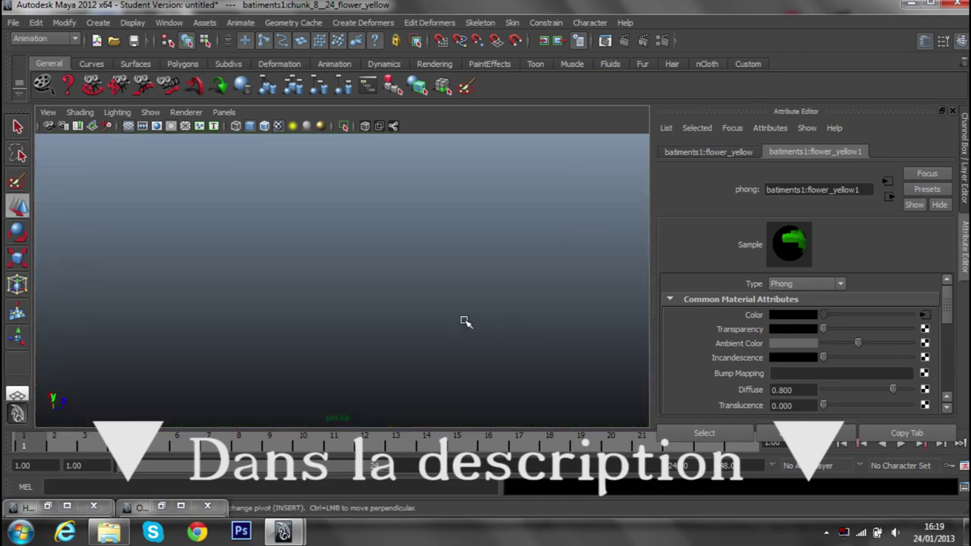
pyautogui.moveTo(380, 317)
pyautogui.keyDown('alt'); pyautogui.mouseDown()
pyautogui.moveTo(466, 278)
pyautogui.moveTo(507, 289)
pyautogui.mouseUp(); pyautogui.keyUp('alt')
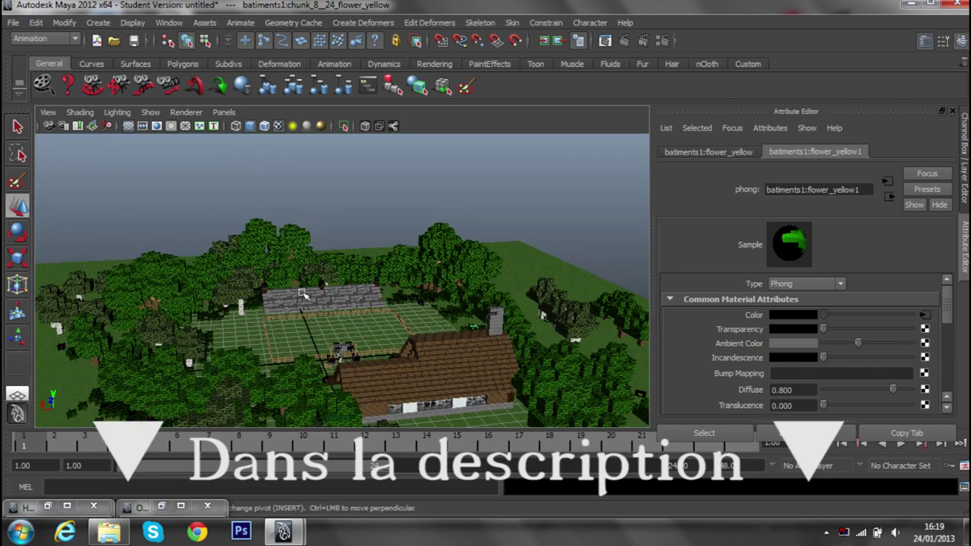
pyautogui.scroll(-5, 303, 296)
pyautogui.moveTo(303, 296)
pyautogui.keyDown('alt'); pyautogui.mouseDown()
pyautogui.moveTo(357, 277)
pyautogui.moveTo(435, 290)
pyautogui.moveTo(401, 304)
pyautogui.mouseUp(); pyautogui.keyUp('alt')
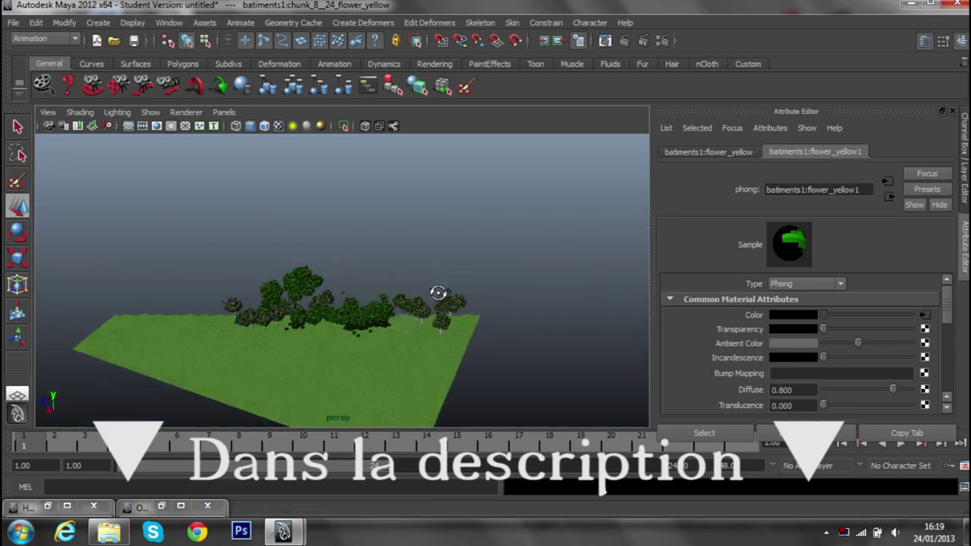
pyautogui.press('[')
pyautogui.press('[')
pyautogui.scroll(-4, 365, 323)
pyautogui.scroll(-3, 352, 321)
pyautogui.moveTo(353, 321)
pyautogui.keyDown('alt'); pyautogui.mouseDown()
pyautogui.moveTo(461, 289)
pyautogui.moveTo(462, 261)
pyautogui.moveTo(439, 267)
pyautogui.moveTo(404, 311)
pyautogui.moveTo(429, 261)
pyautogui.moveTo(393, 249)
pyautogui.moveTo(380, 273)
pyautogui.moveTo(538, 267)
pyautogui.moveTo(591, 282)
pyautogui.mouseUp(); pyautogui.keyUp('alt')
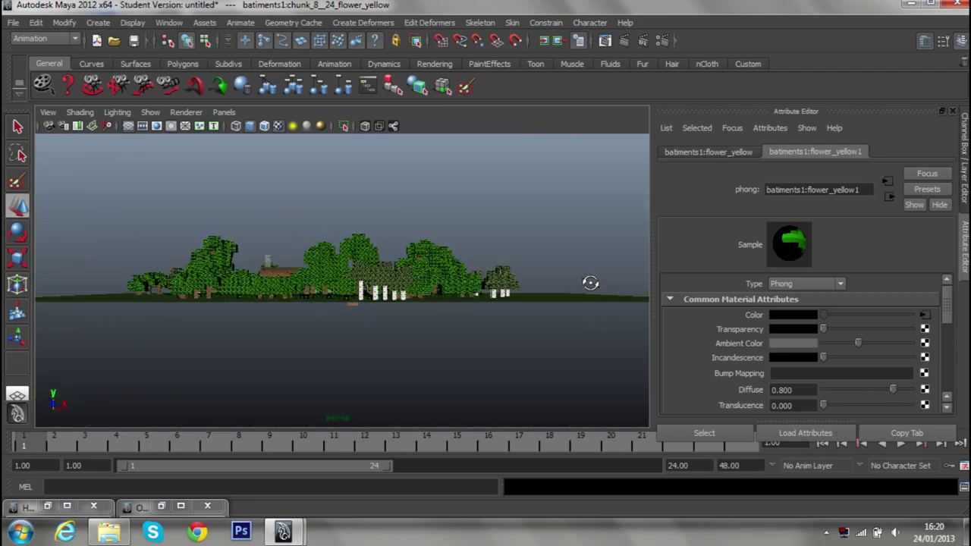